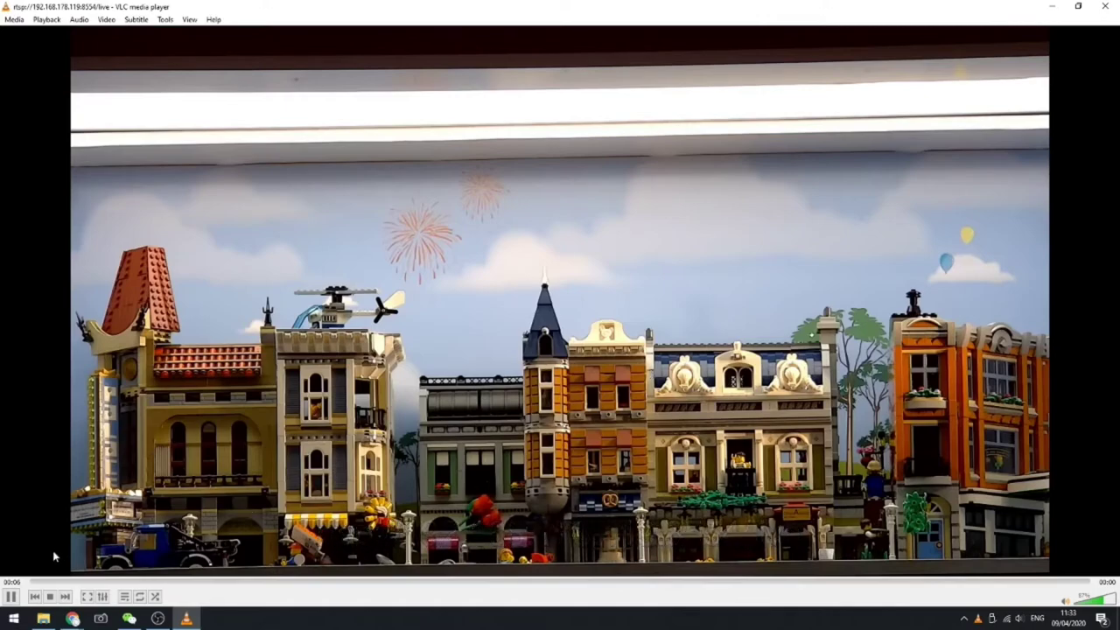
Stop the RTSP stream playback, close VLC and return to the AV-REC200 web page.
click(51, 597)
click(1105, 7)
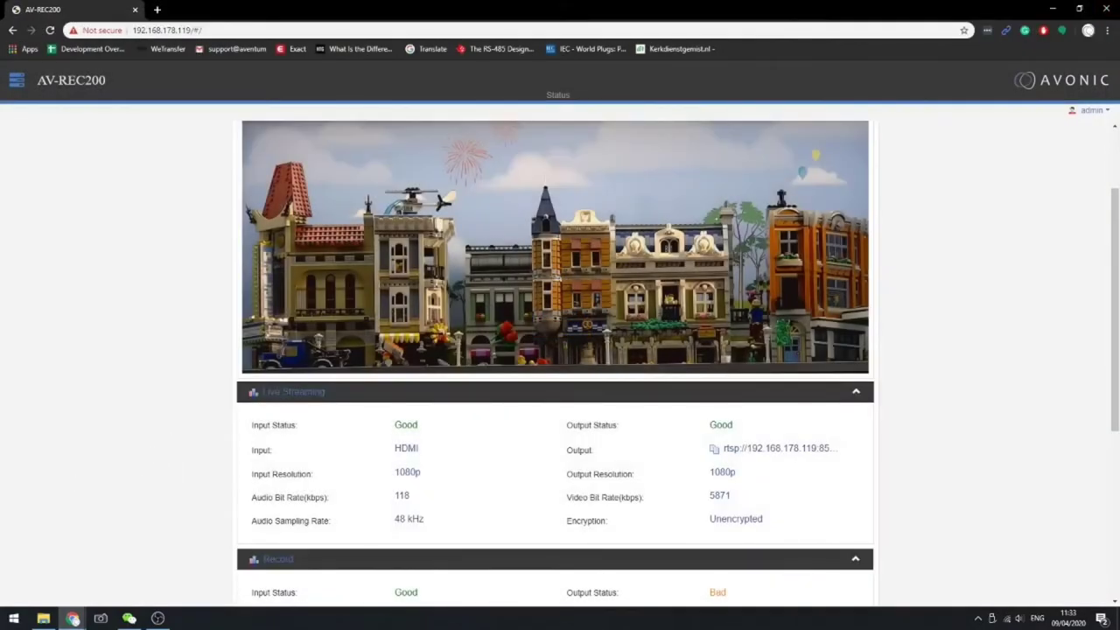
key(alt+Tab)
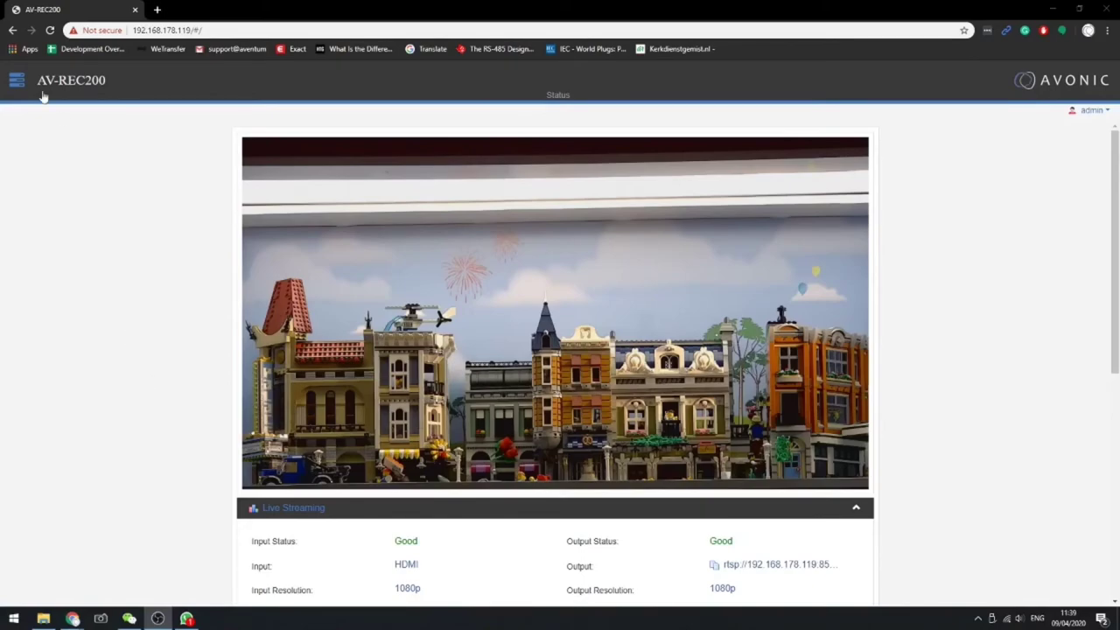
Go to the Live Service/Streaming Setting page and stop the running RTSP stream.
click(16, 79)
click(68, 160)
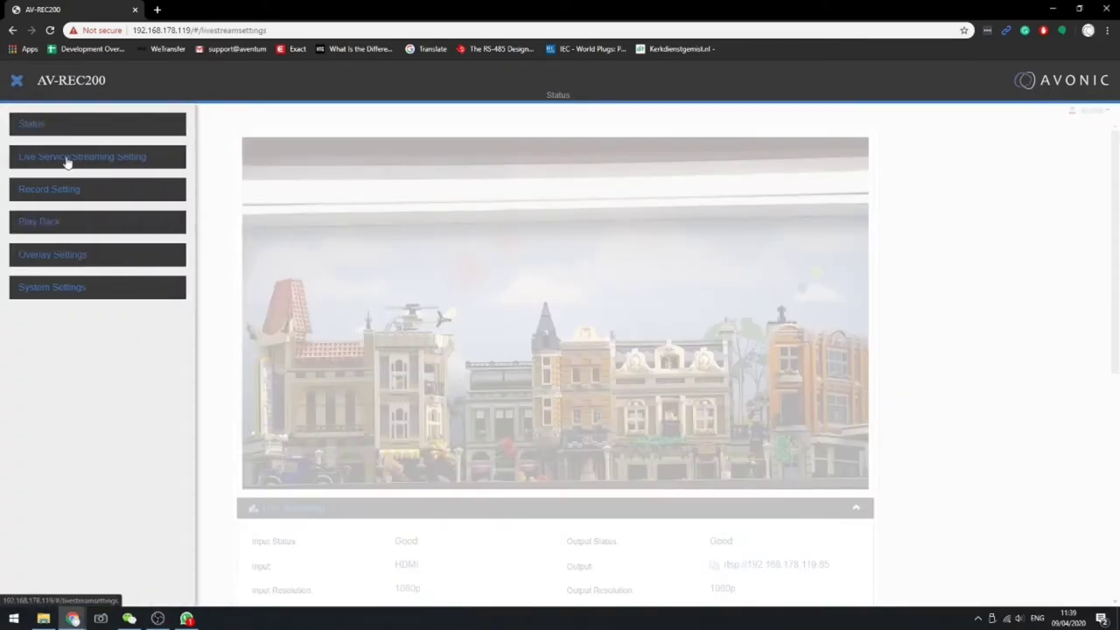
click(564, 363)
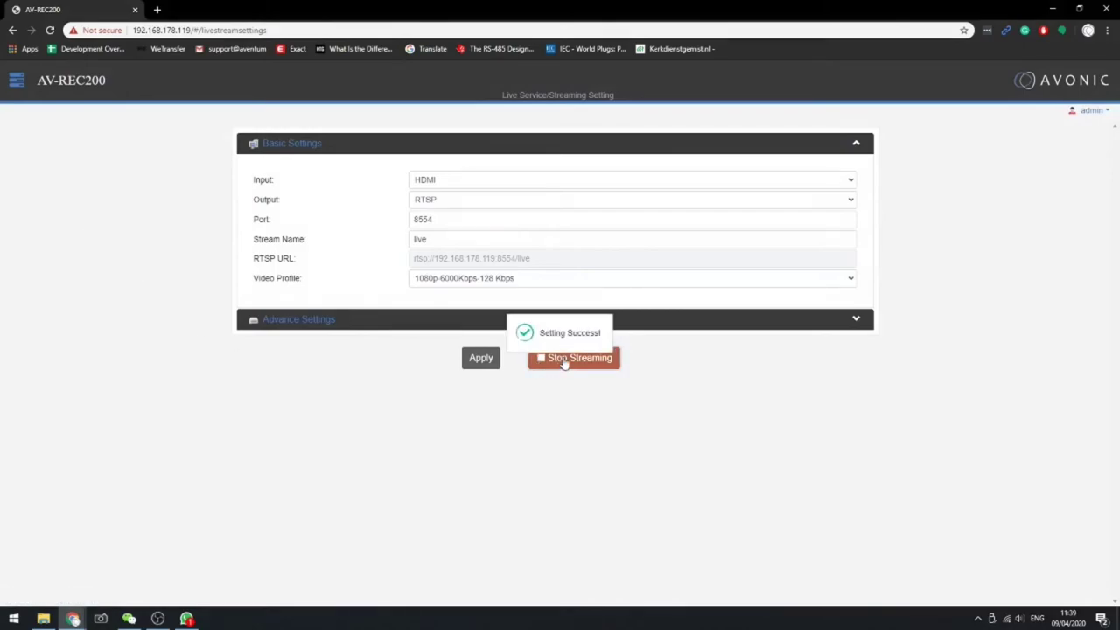
Set the streaming output to HLS, apply the setting and start streaming.
click(475, 205)
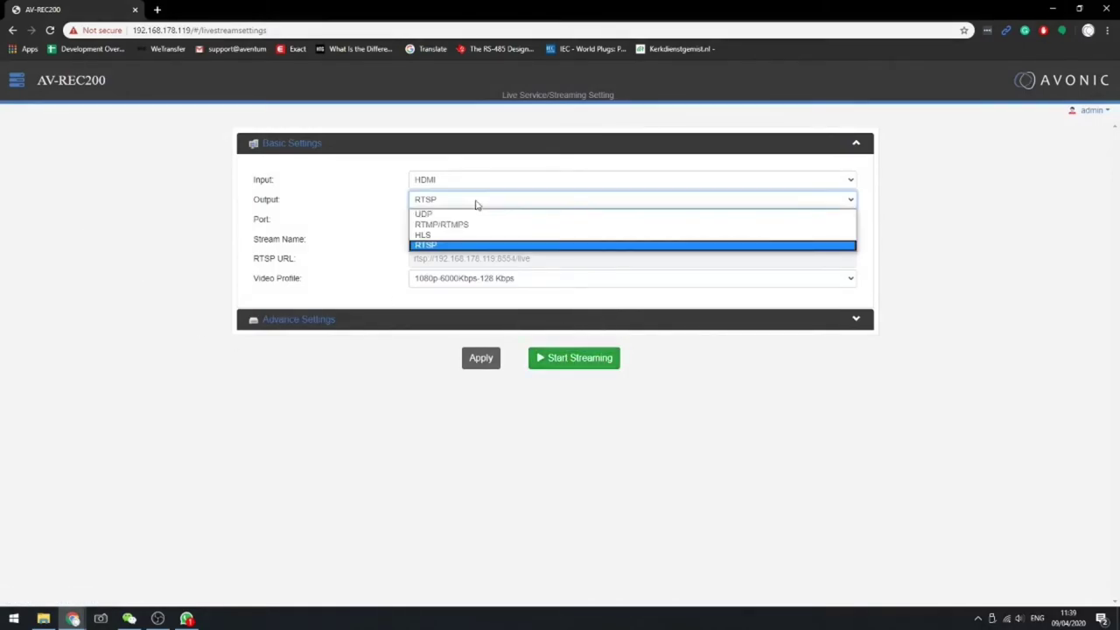
click(465, 236)
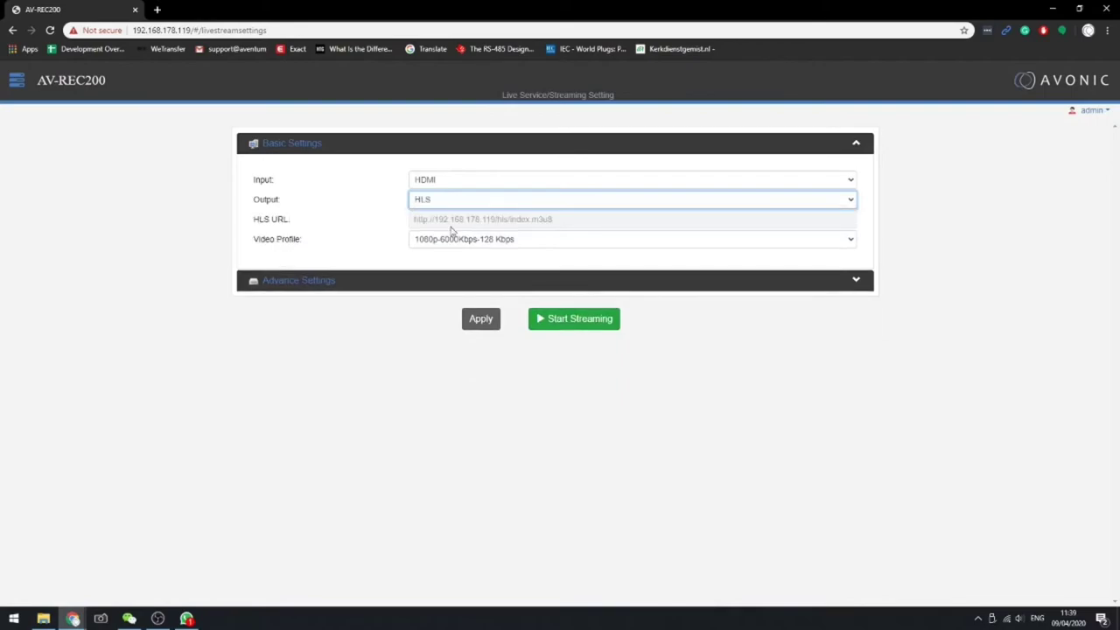
click(482, 318)
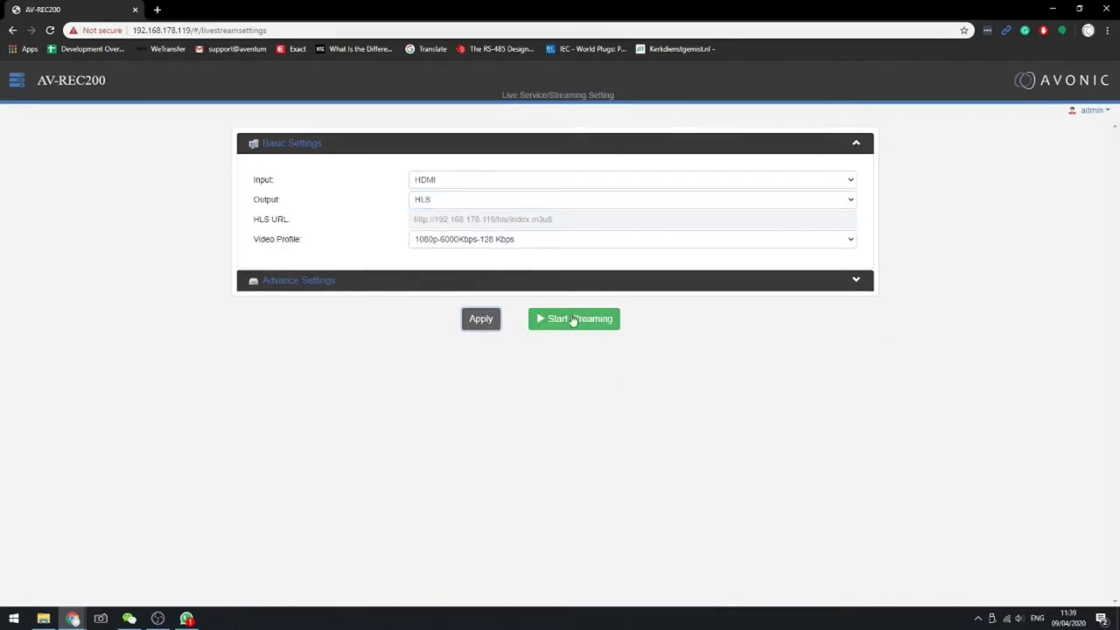
click(573, 319)
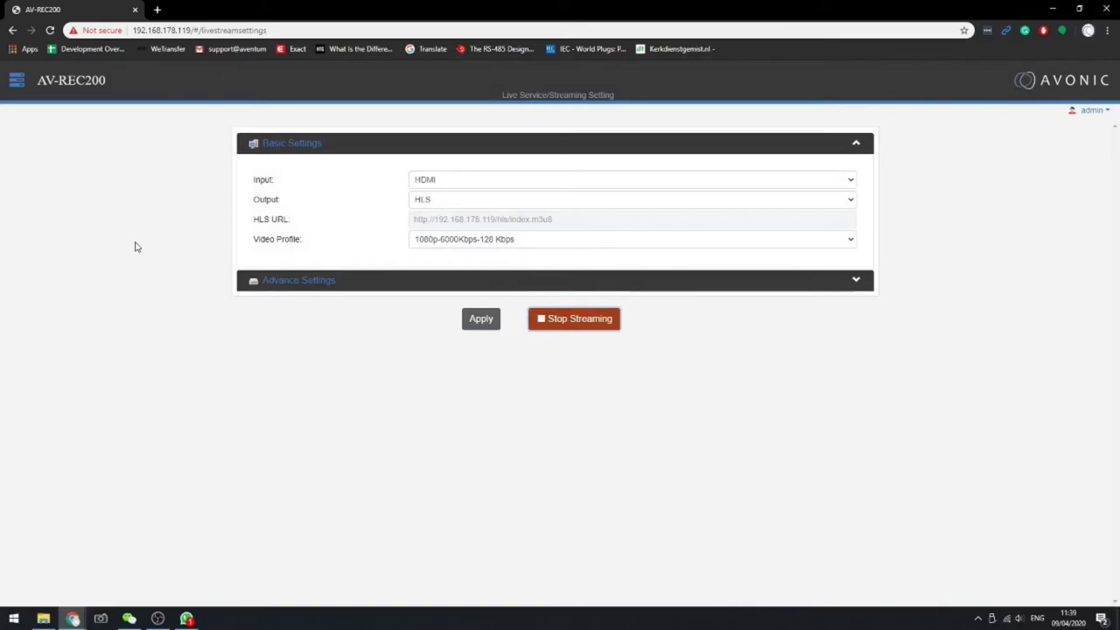
Go to the Status page and check the Live Streaming details for the HLS output.
click(17, 80)
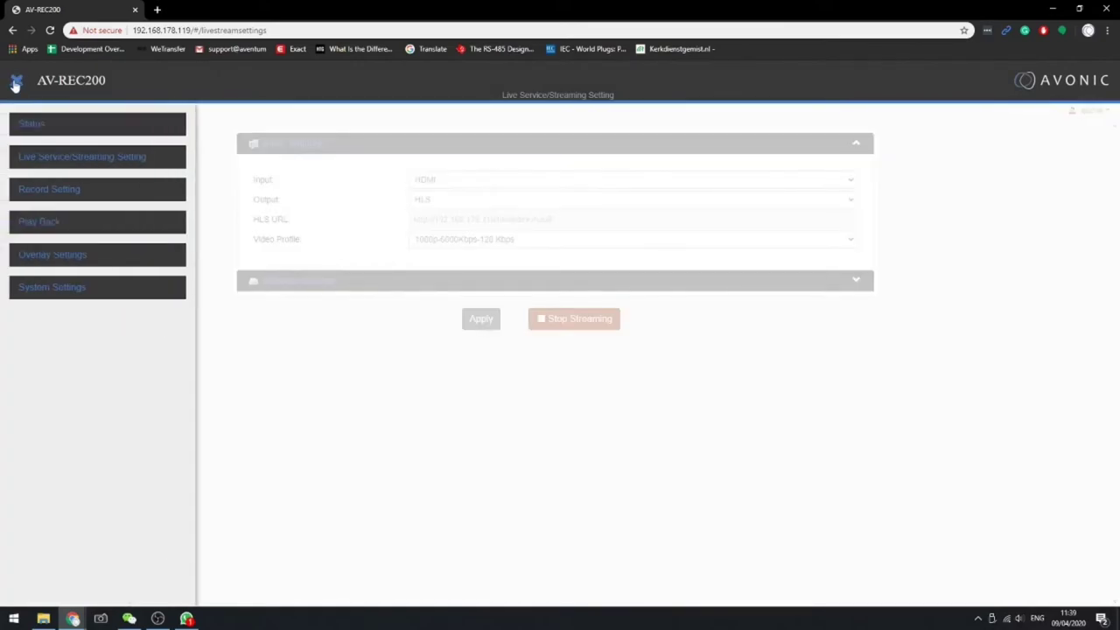
click(36, 126)
scroll(112, 253, down, 1)
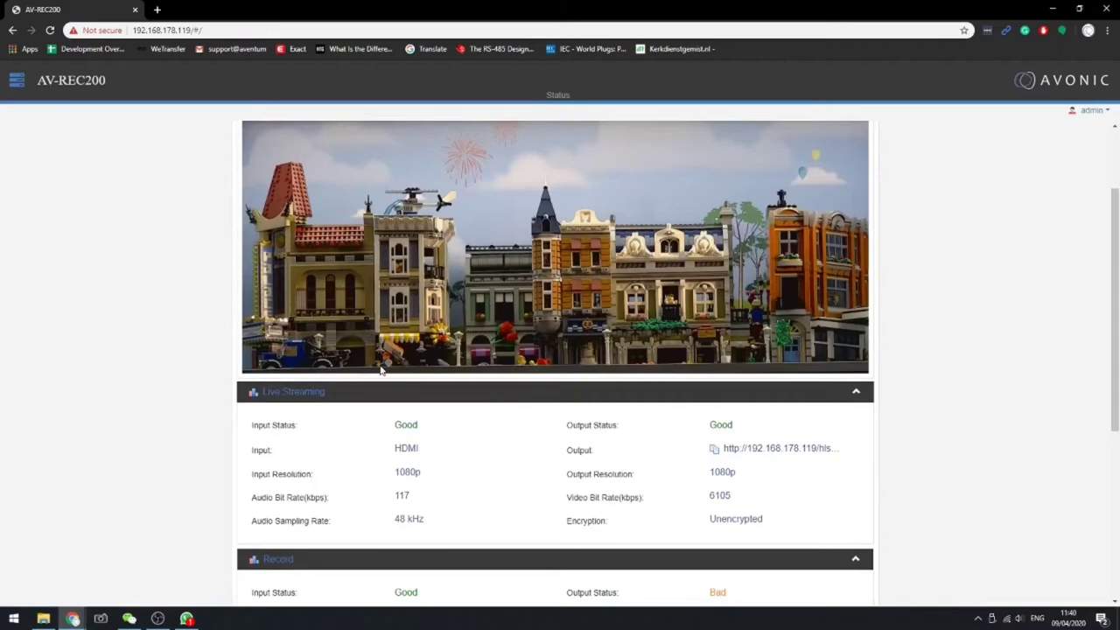
key(super)
text(vlc)
key(Return)
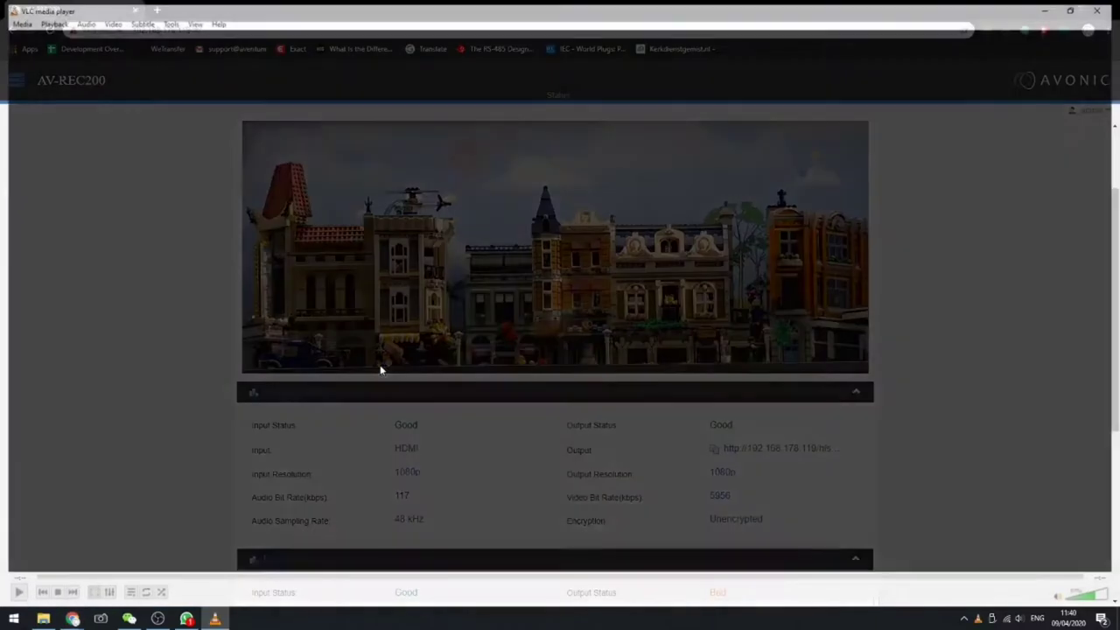
key(ctrl+n)
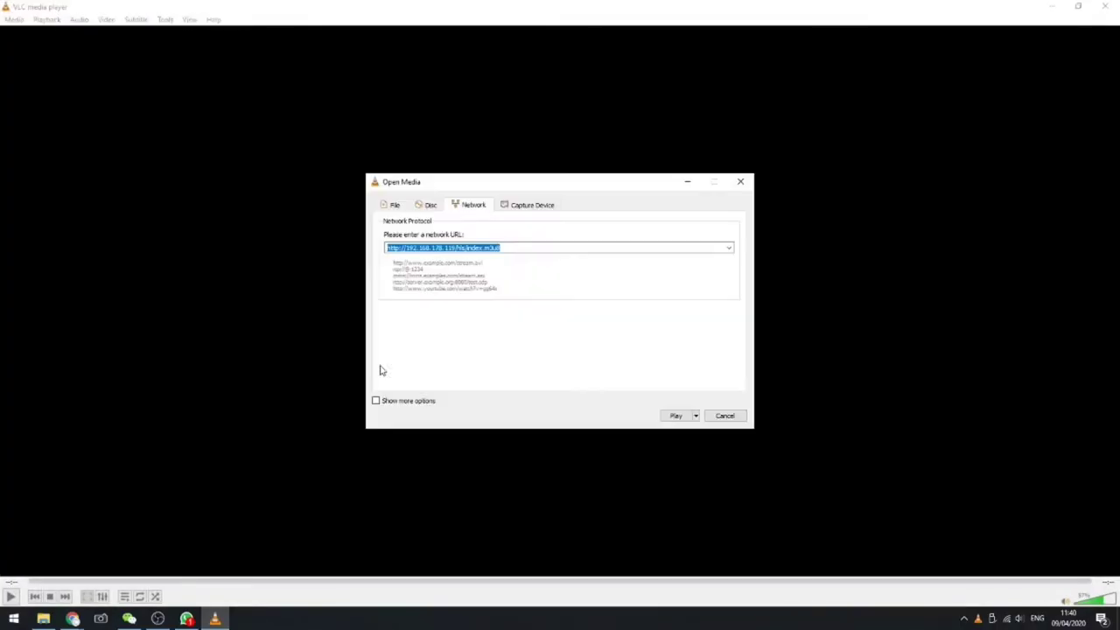
text(http://192.168.178.119/hls/index.m3u8)
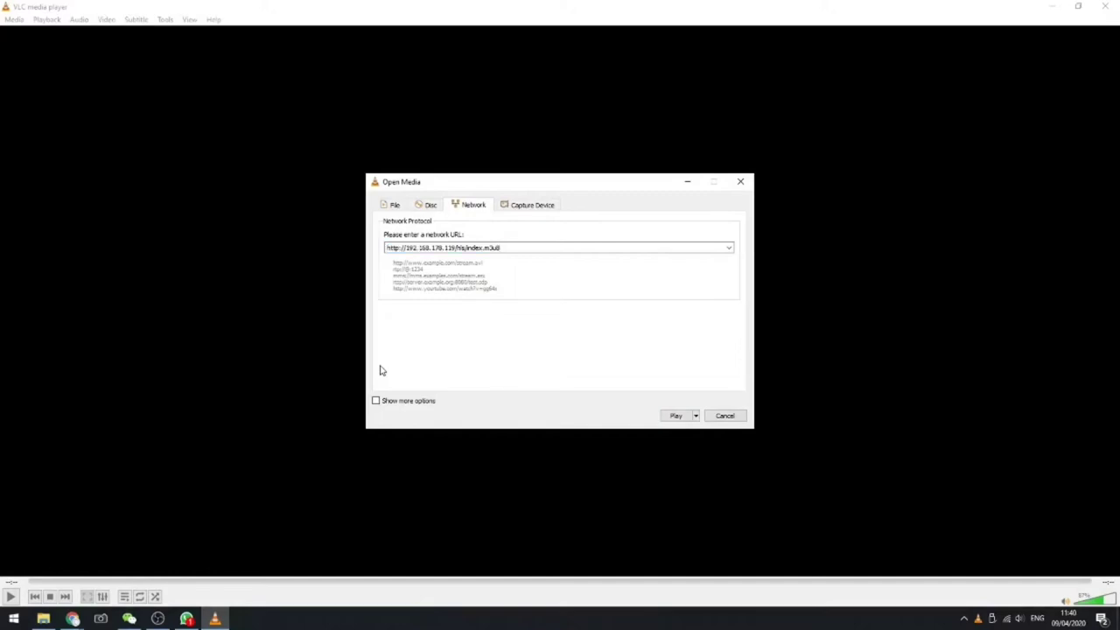
click(675, 417)
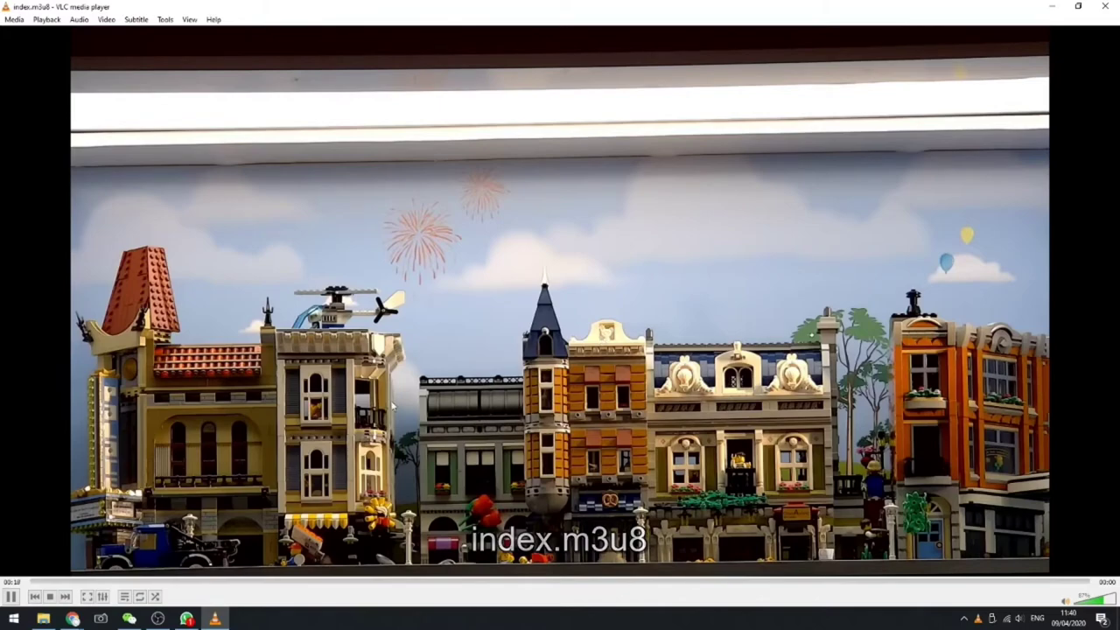
Stop the HLS stream playback and close VLC.
click(50, 597)
click(1108, 7)
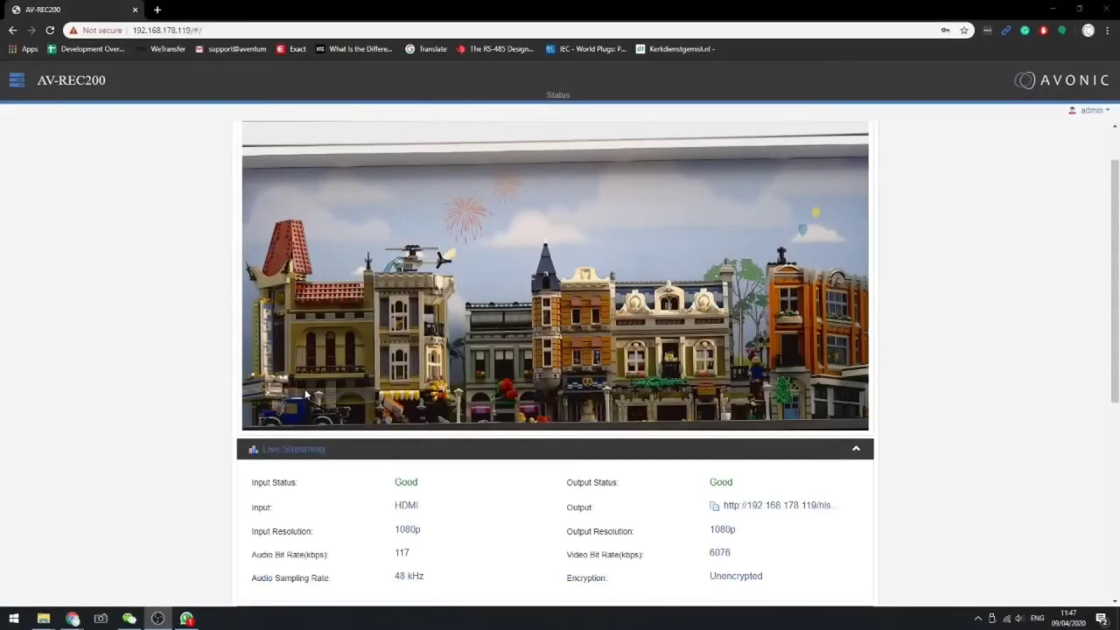
Go to the Live Service/Streaming Setting page and stop the running HLS stream.
click(15, 81)
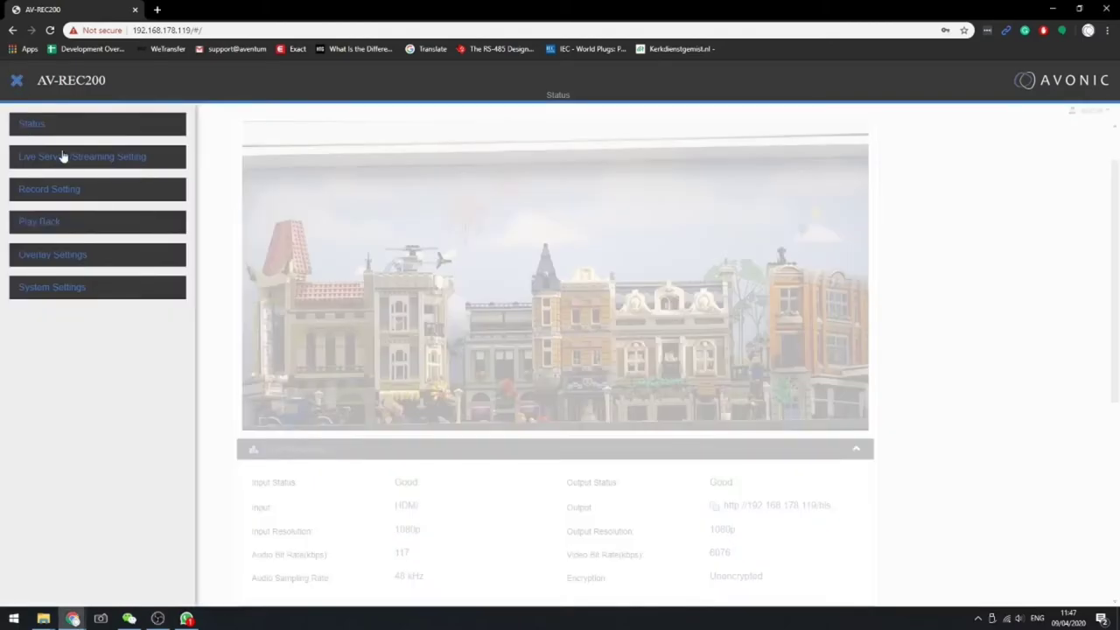
click(63, 156)
click(561, 324)
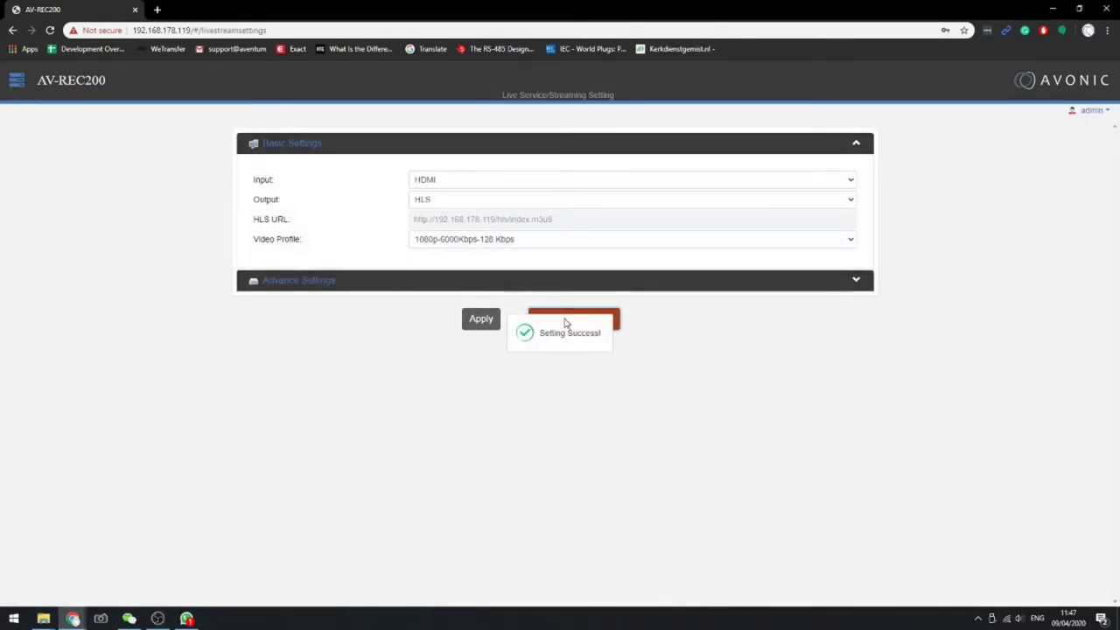
Set the streaming output to UDP with the existing IP and port, apply the setting and start streaming.
click(458, 201)
click(456, 214)
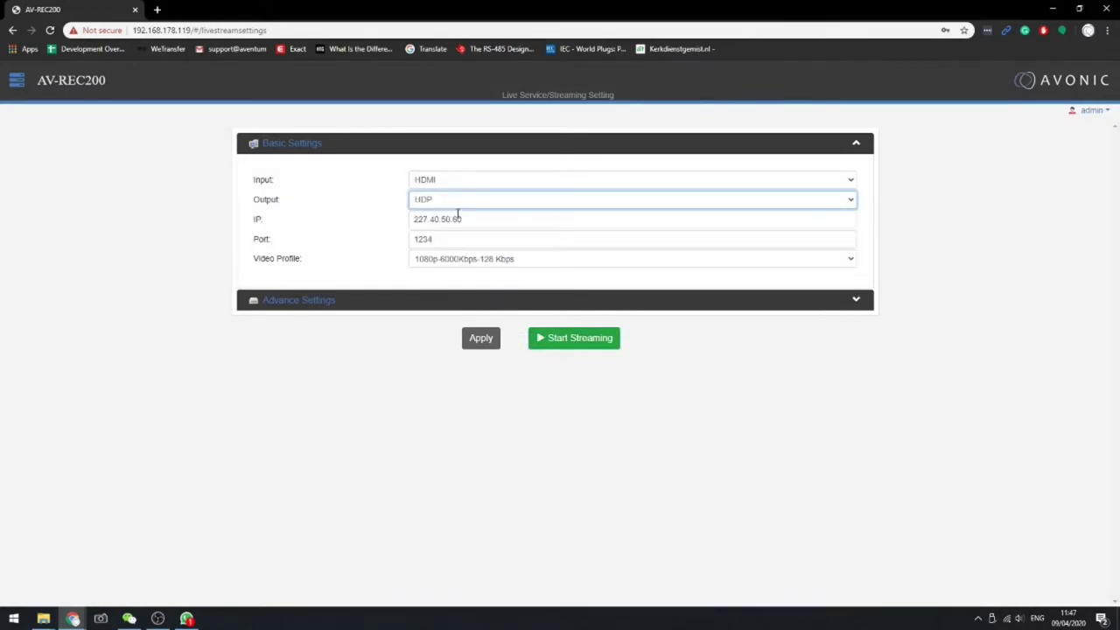
click(481, 340)
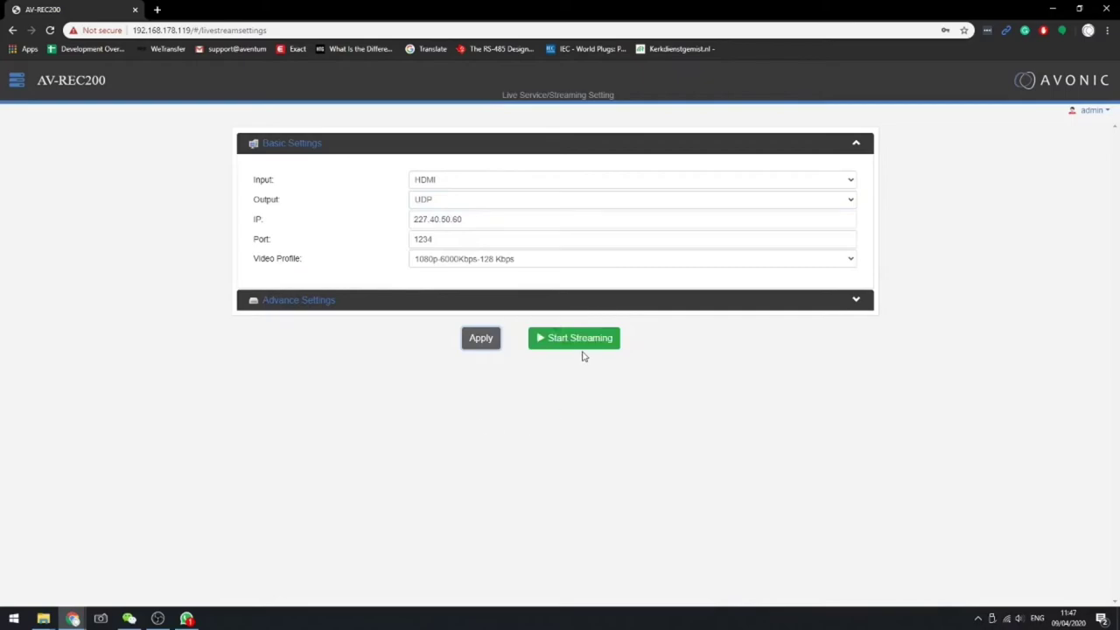
click(580, 346)
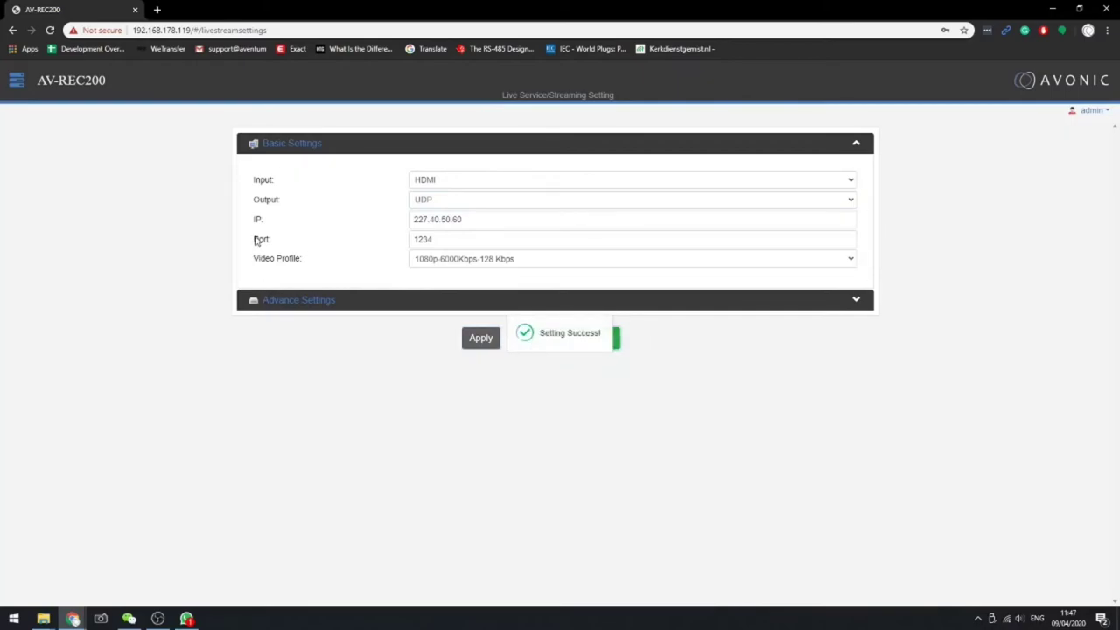
Copy the UDP output address from the Live Streaming section of the Status page.
click(17, 80)
click(42, 125)
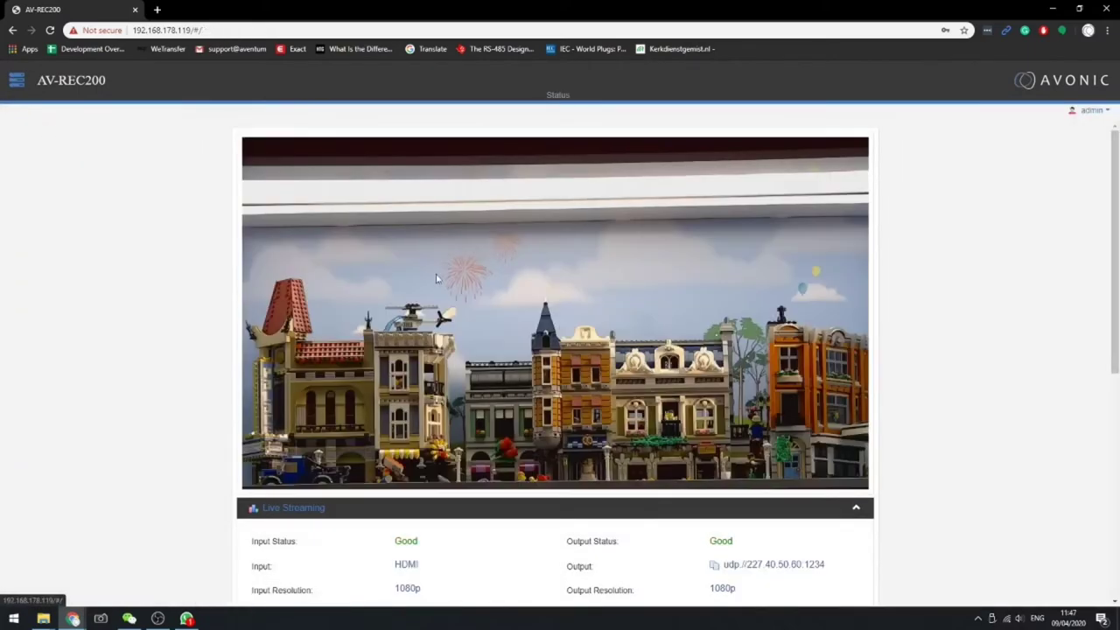
scroll(435, 278, down, 2)
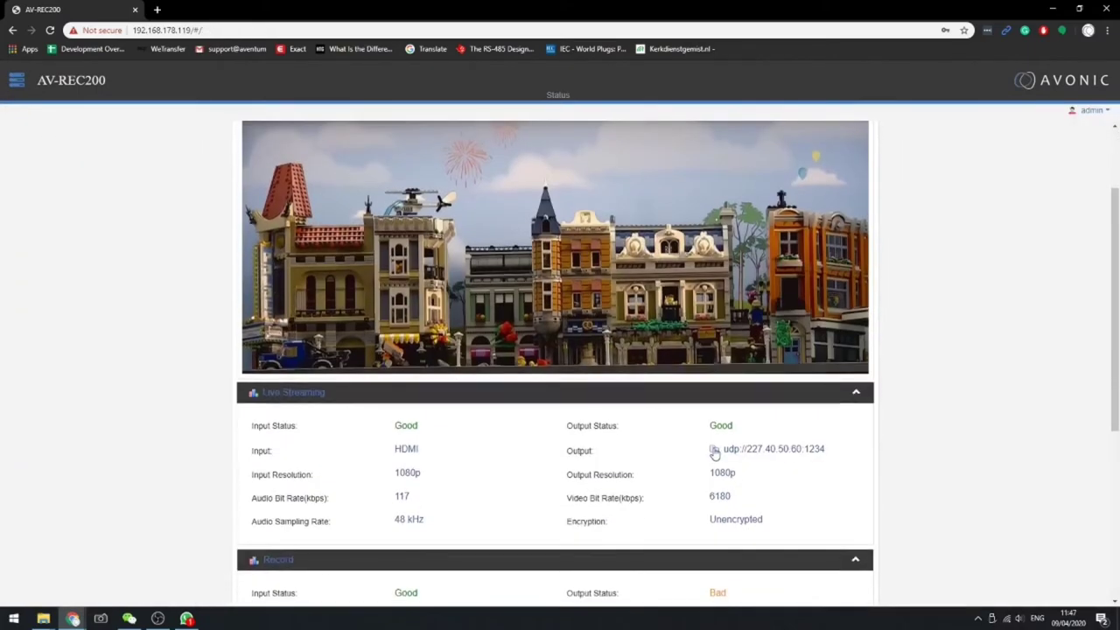
click(713, 449)
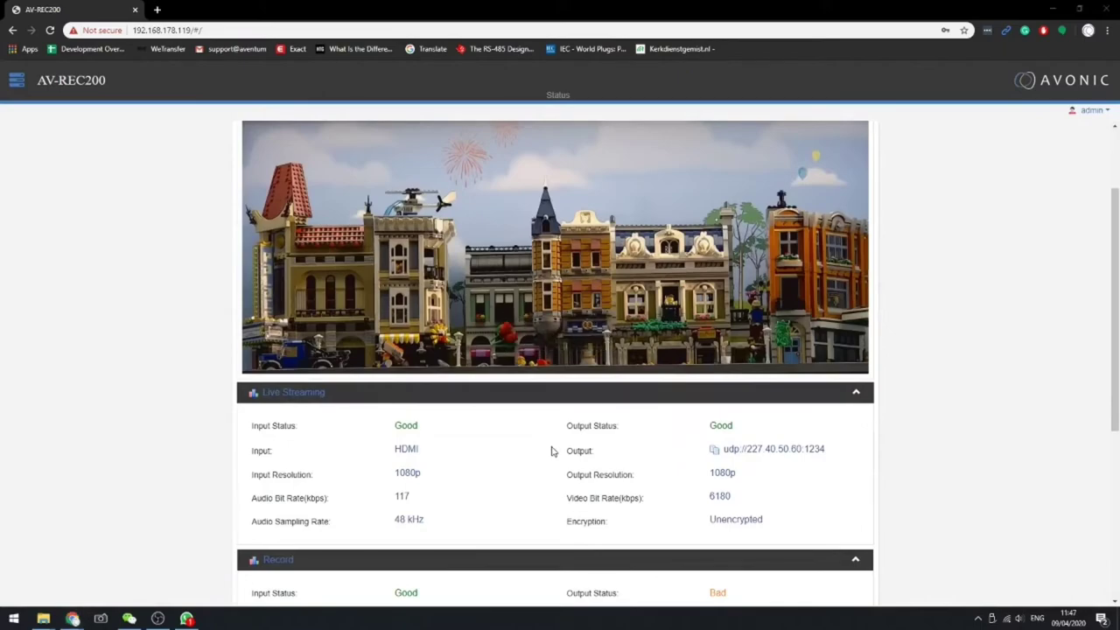
key(super)
text(vlc)
key(Return)
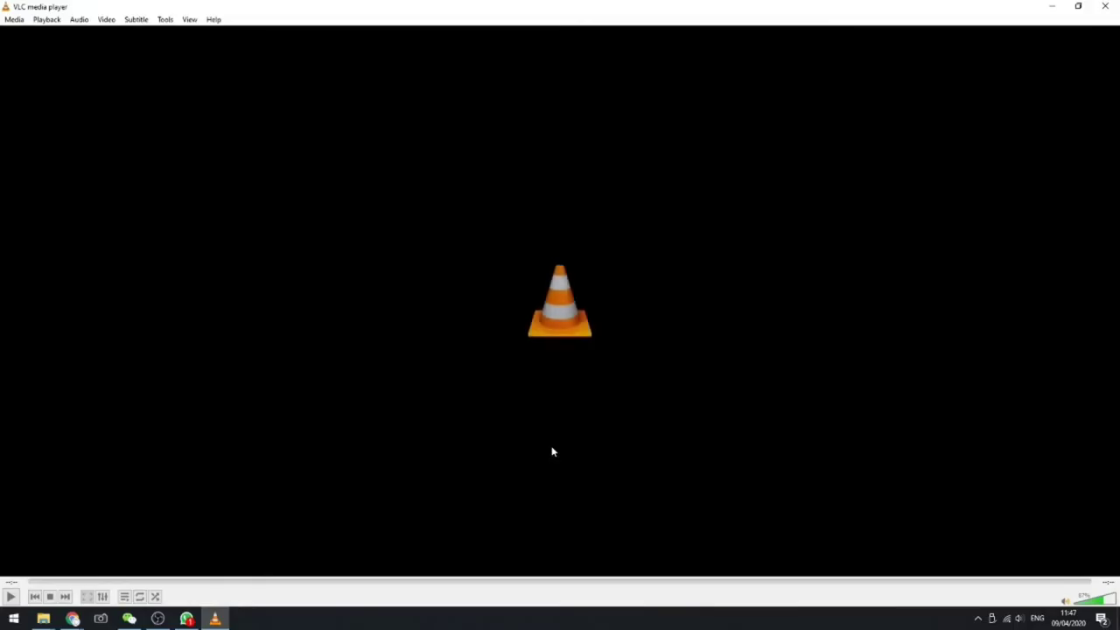
key(ctrl+n)
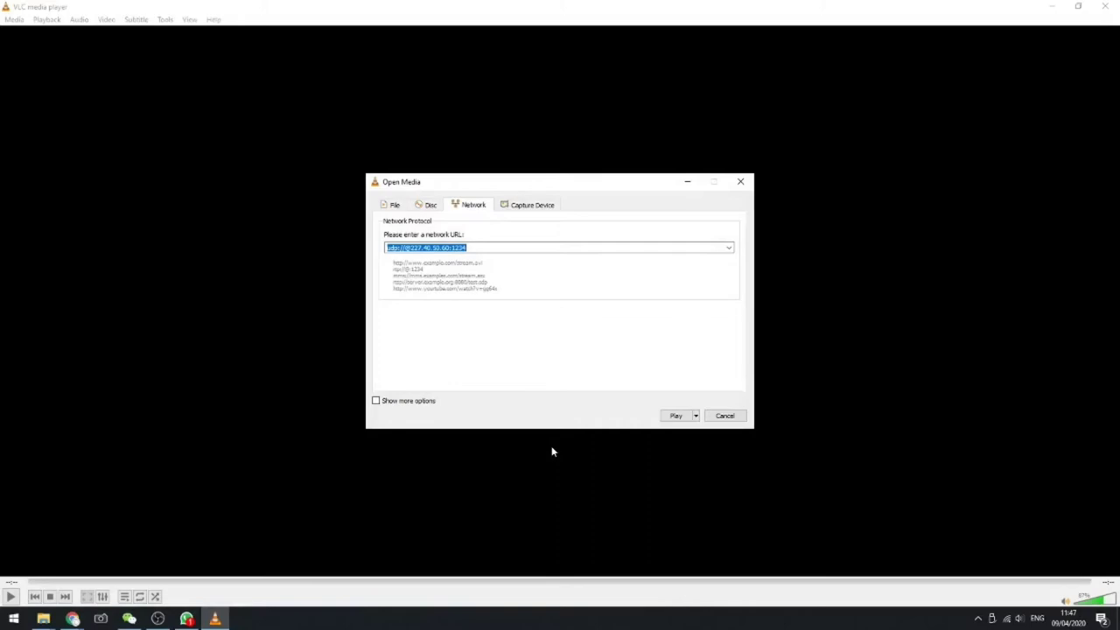
key(BackSpace)
key(ctrl+v)
key(Left)
key(Left)
text(@)
key(shift+End)
key(End)
key(Return)
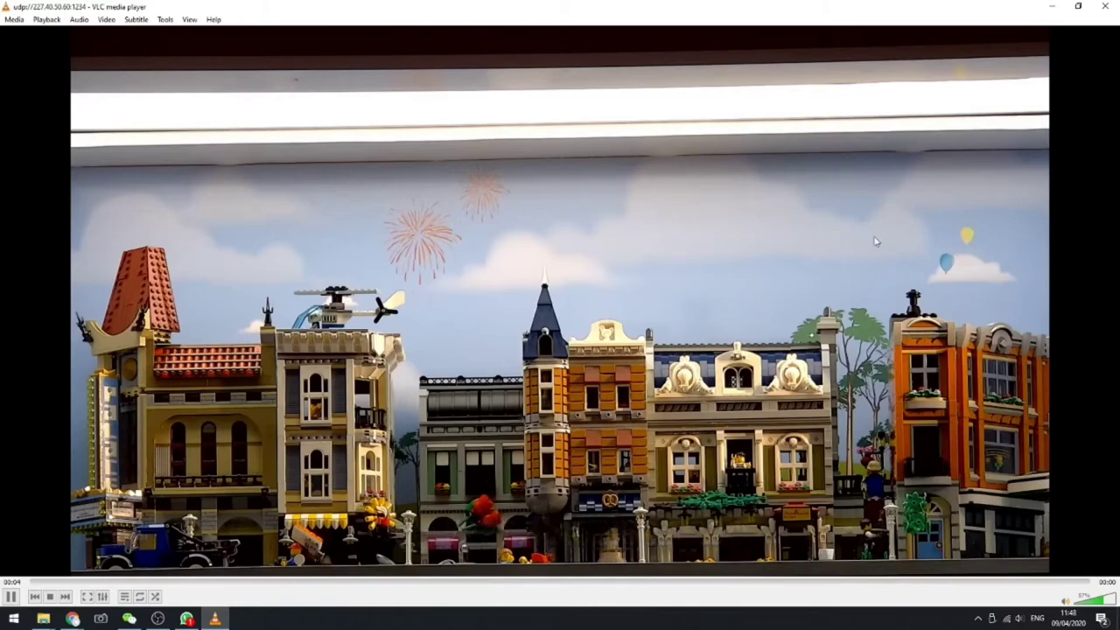
Stop the UDP stream playback and close VLC.
click(50, 597)
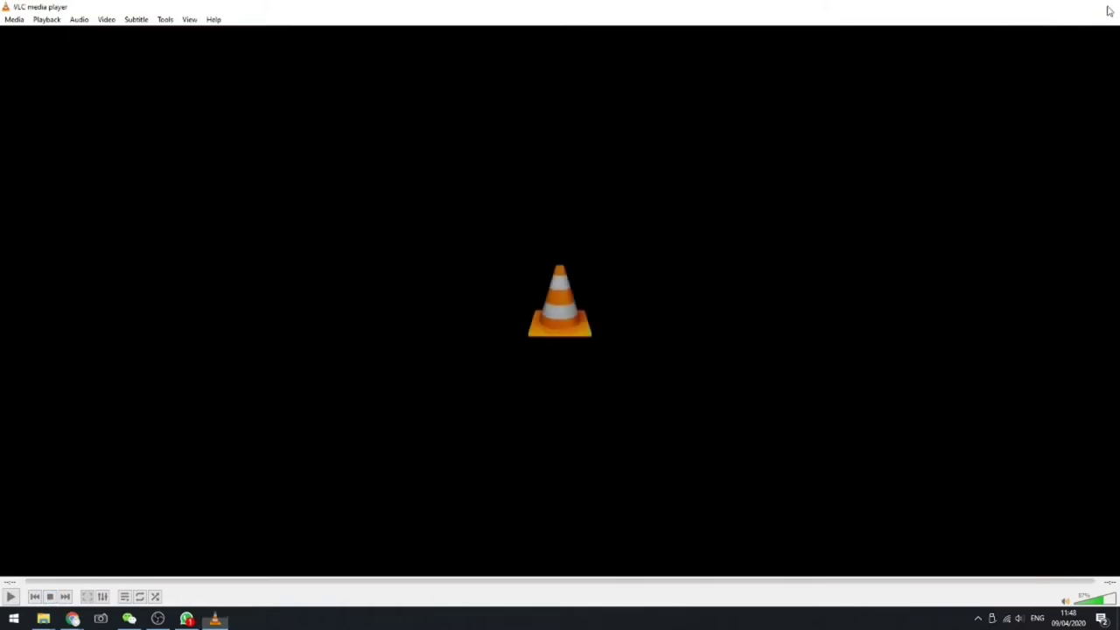
click(1109, 10)
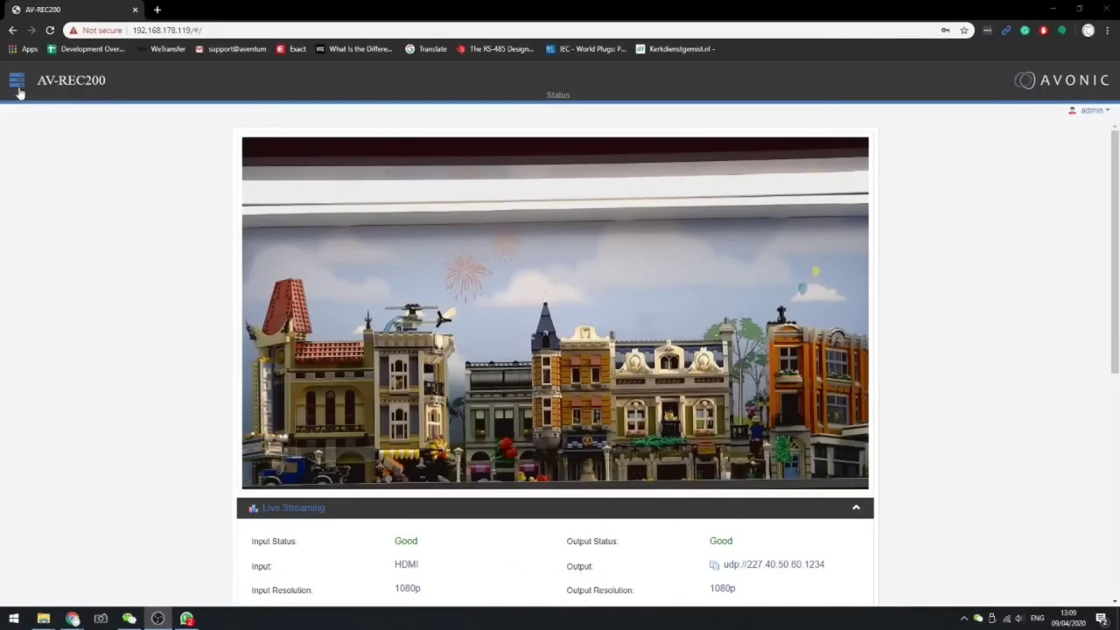
Go to the Live Service/Streaming Setting page and stop the running UDP stream.
click(17, 81)
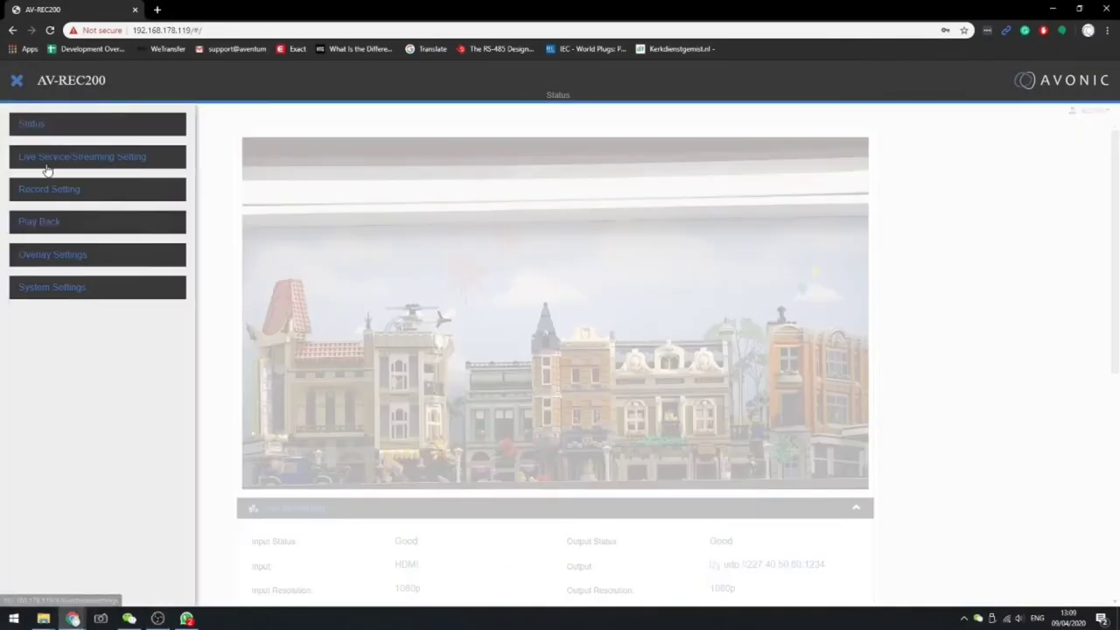
click(48, 166)
click(560, 335)
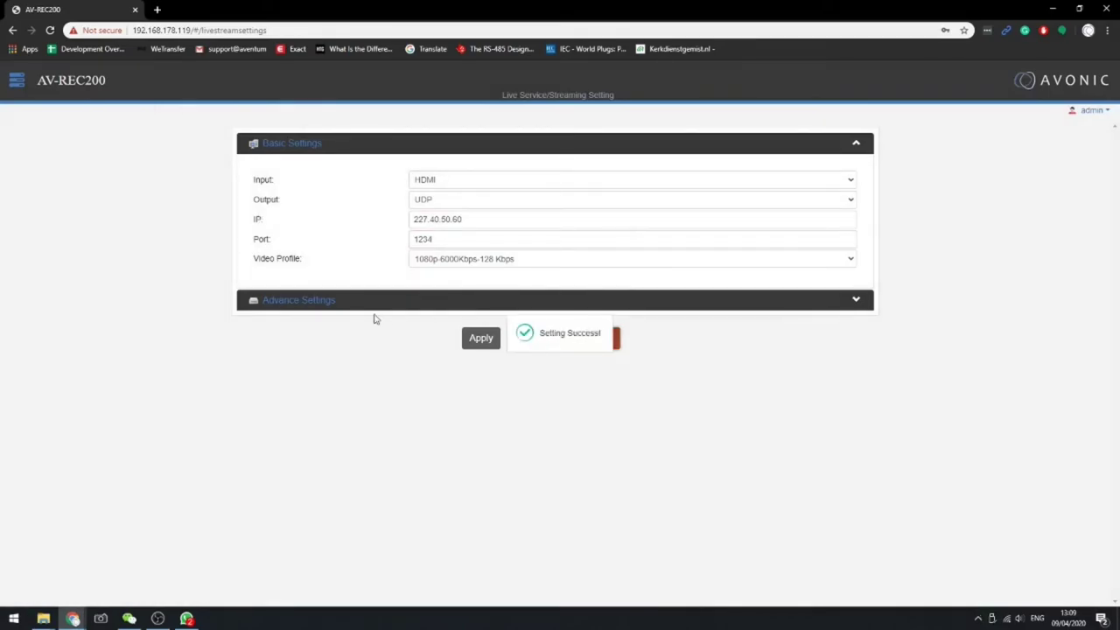
Set the streaming output to RTMP/RTMPS and its mode to Youtube.
click(512, 199)
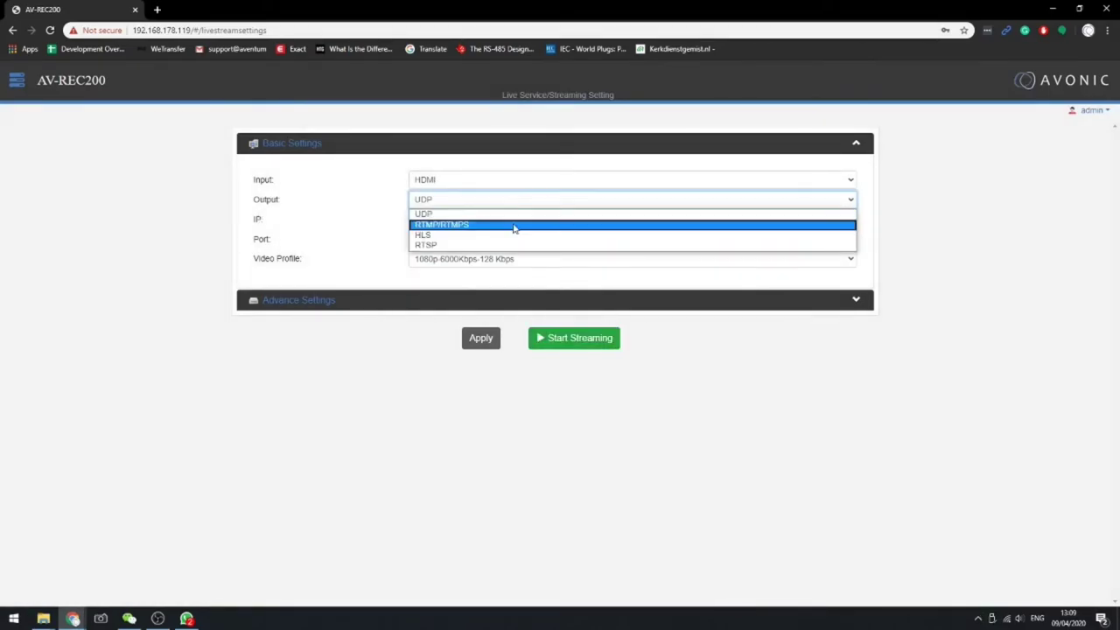
click(515, 228)
click(512, 200)
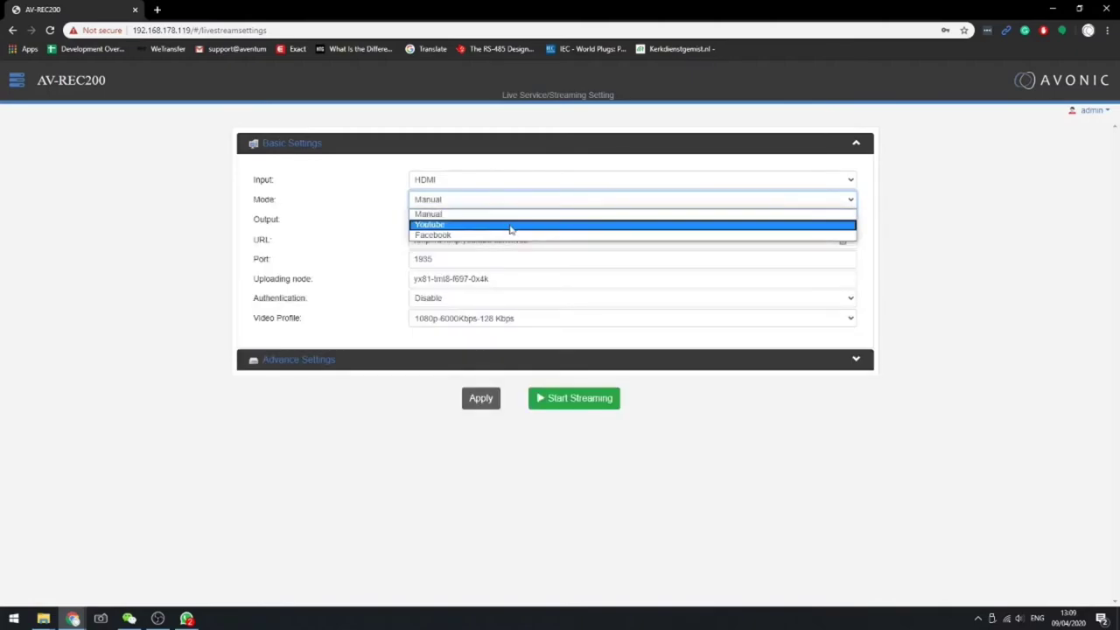
click(516, 229)
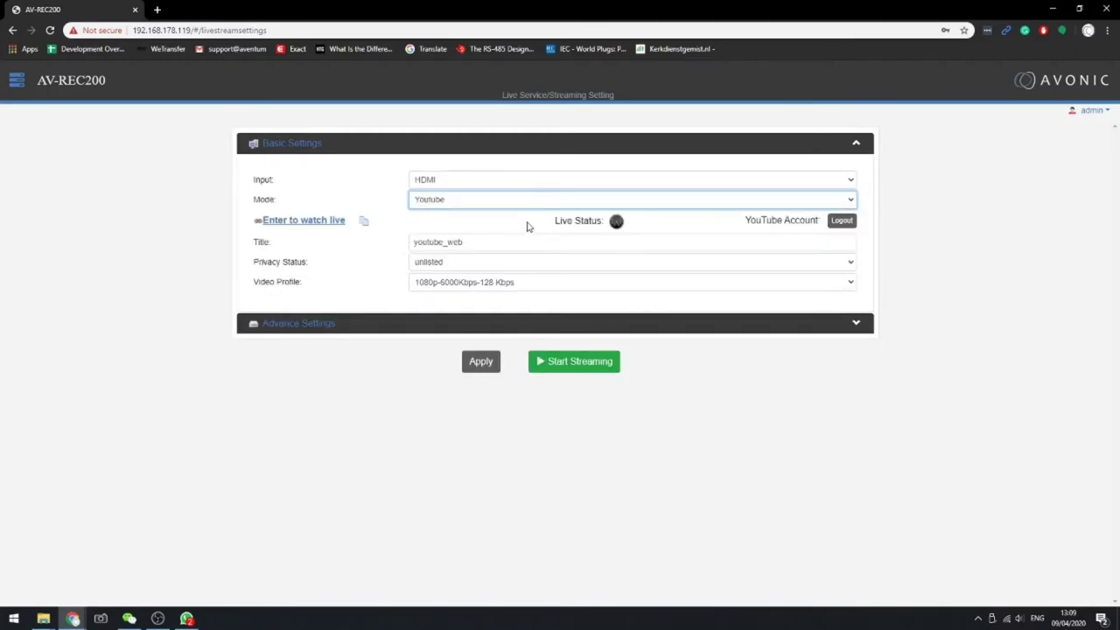
Log out the linked YouTube account, apply the settings and start a new YouTube device authorization.
click(841, 222)
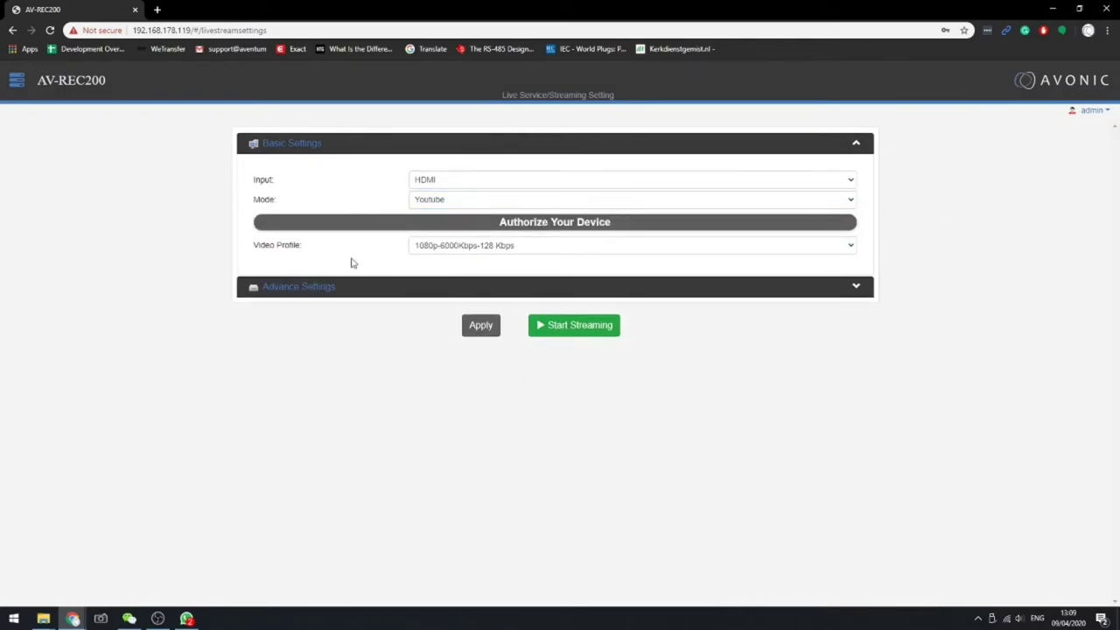
click(480, 326)
click(547, 223)
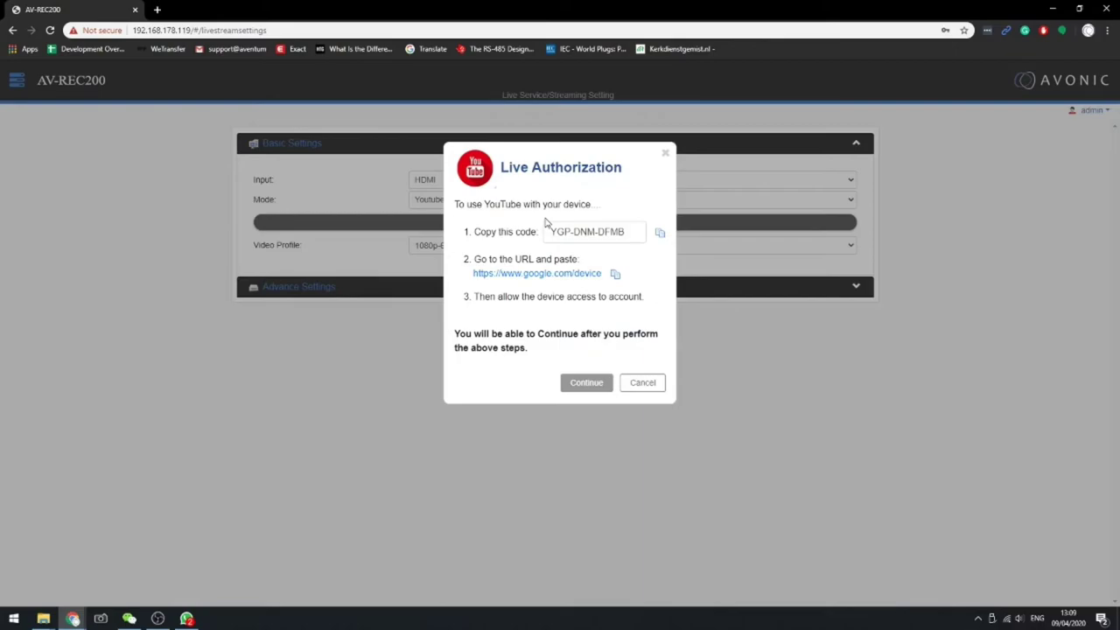
click(607, 229)
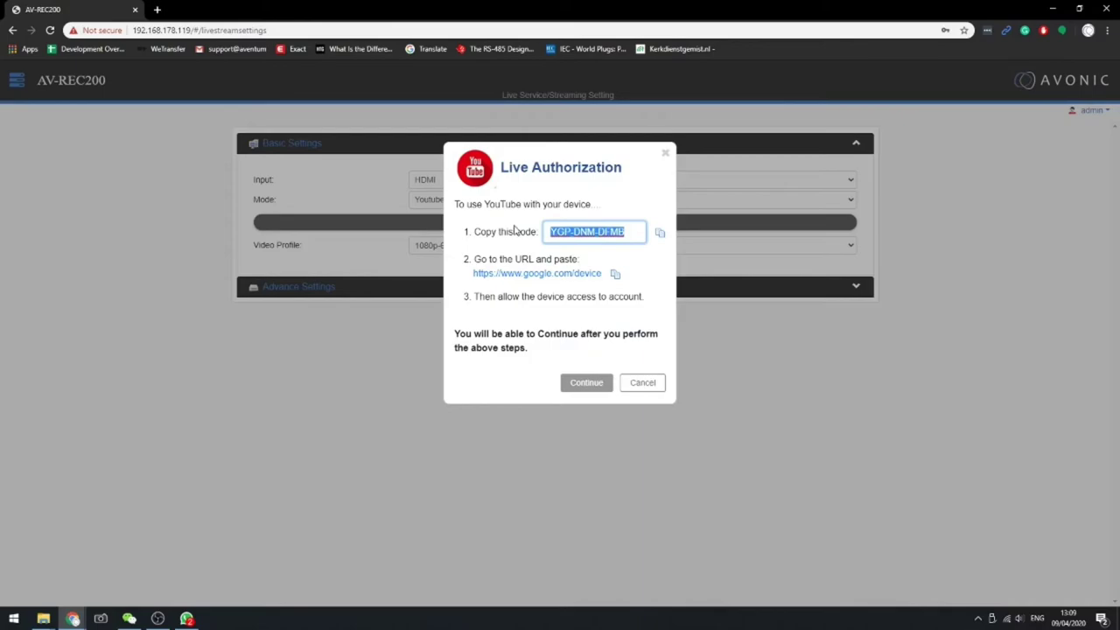
click(537, 273)
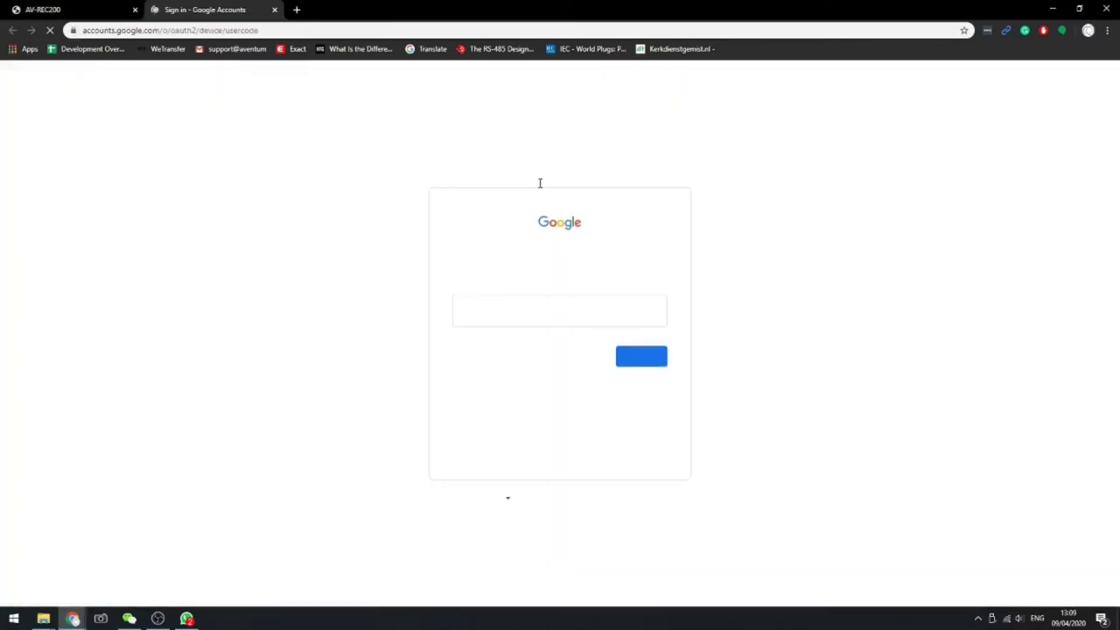
click(517, 312)
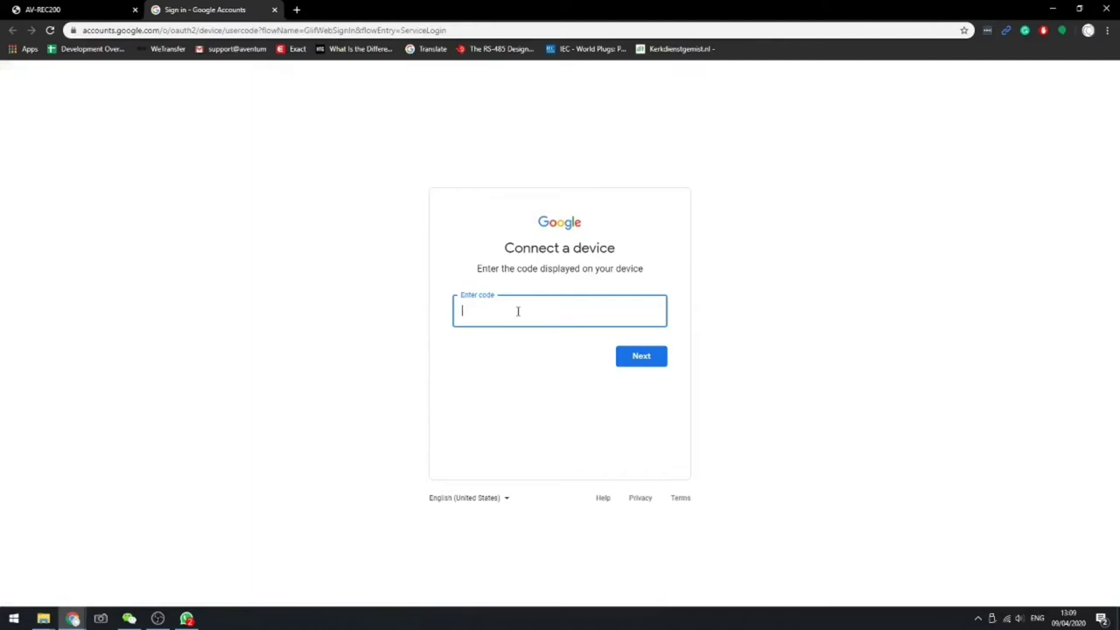
key(ctrl+v)
click(639, 360)
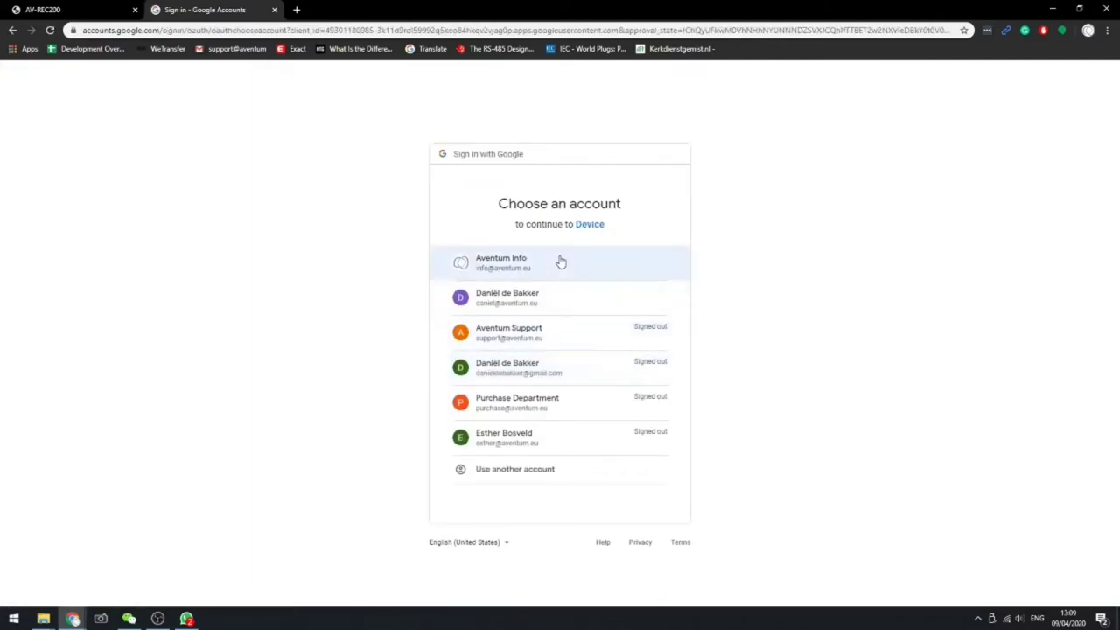
Choose the company's info Google account, proceed past the unverified app warning and allow the device to manage the YouTube account.
click(561, 263)
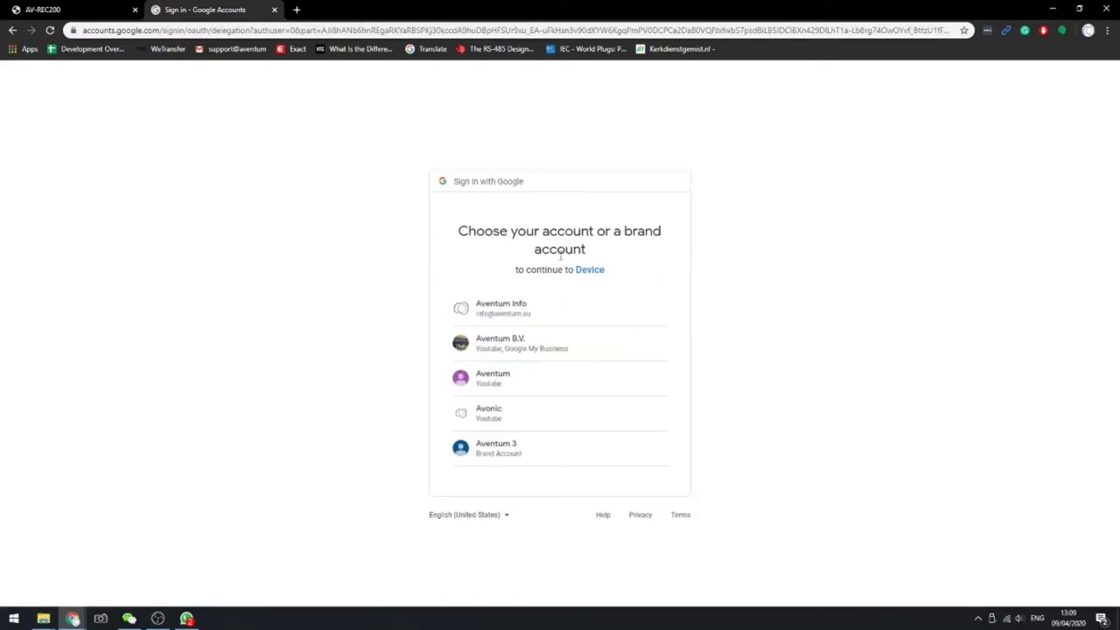
click(545, 311)
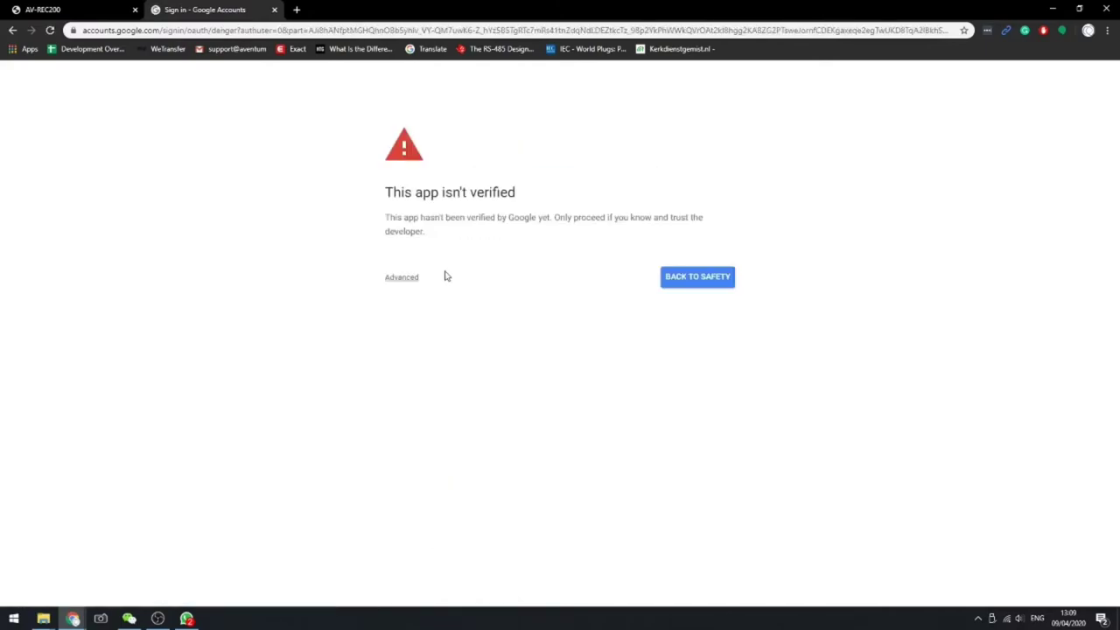
click(412, 277)
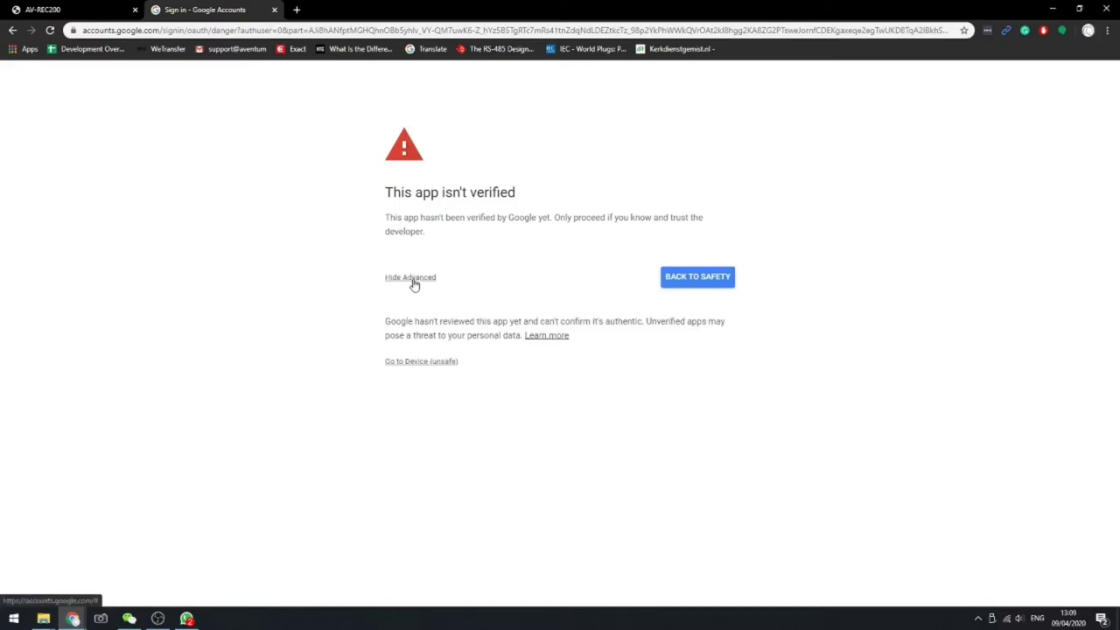
click(422, 362)
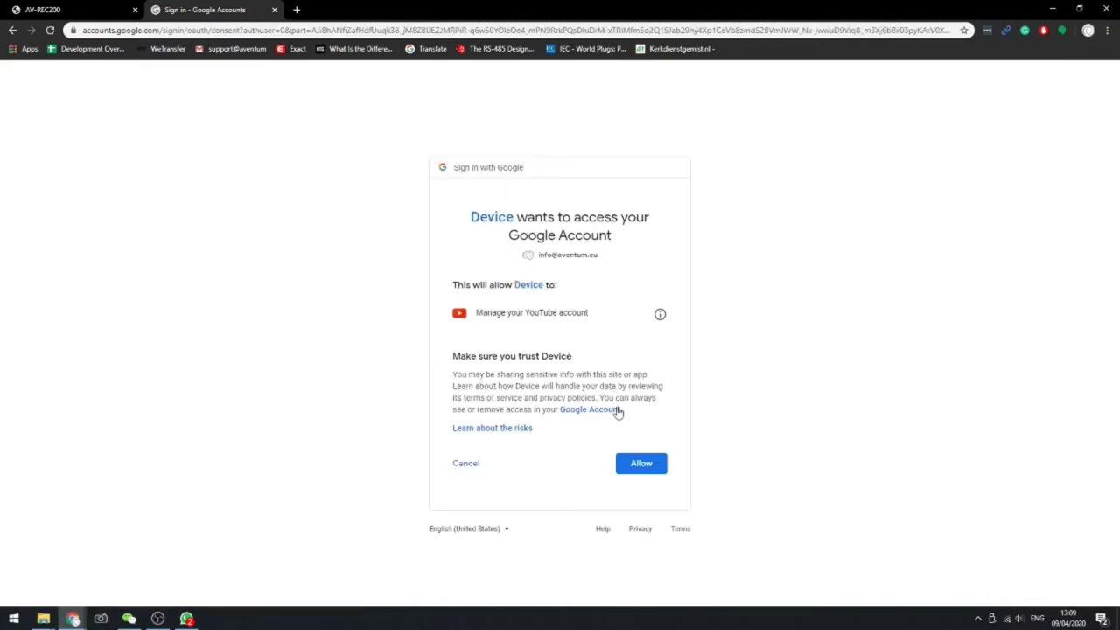
click(639, 468)
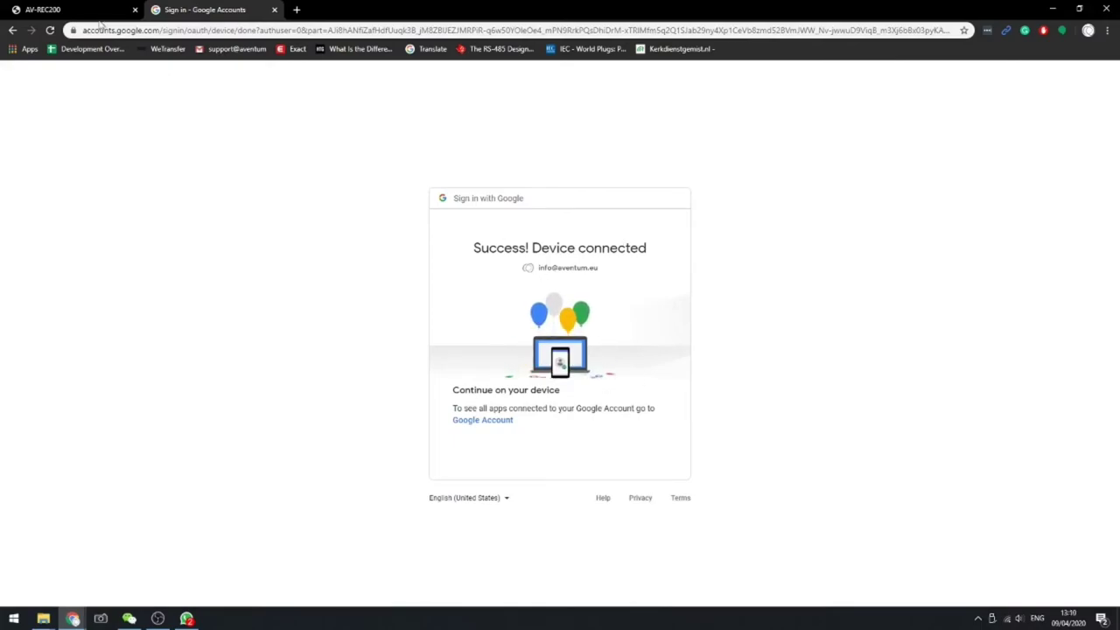
Close the Google sign-in page and complete the YouTube Live Authorization on the AV-REC200.
click(275, 10)
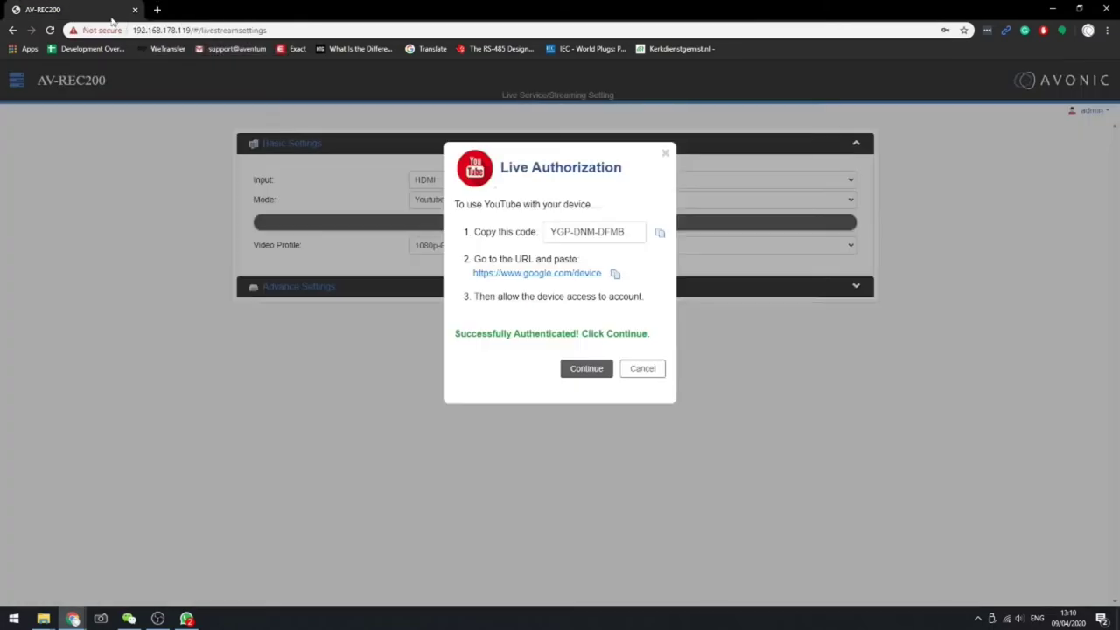
drag(450, 331, 655, 342)
click(514, 378)
click(588, 369)
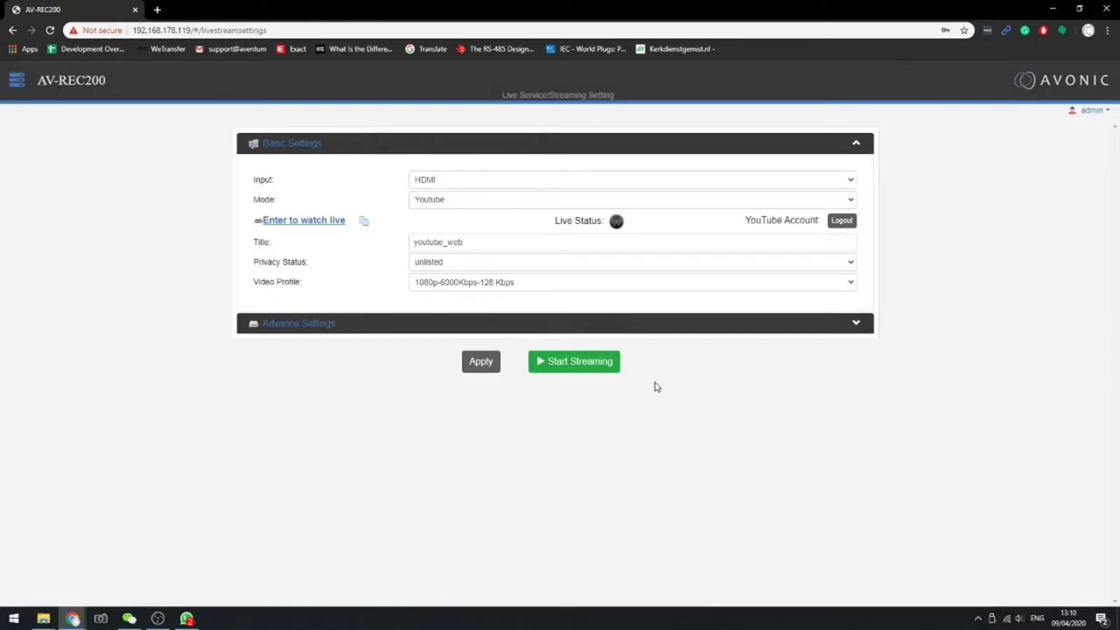
Start the YouTube stream and view it on its watch page, checking the device's live status and reloading the page.
click(578, 367)
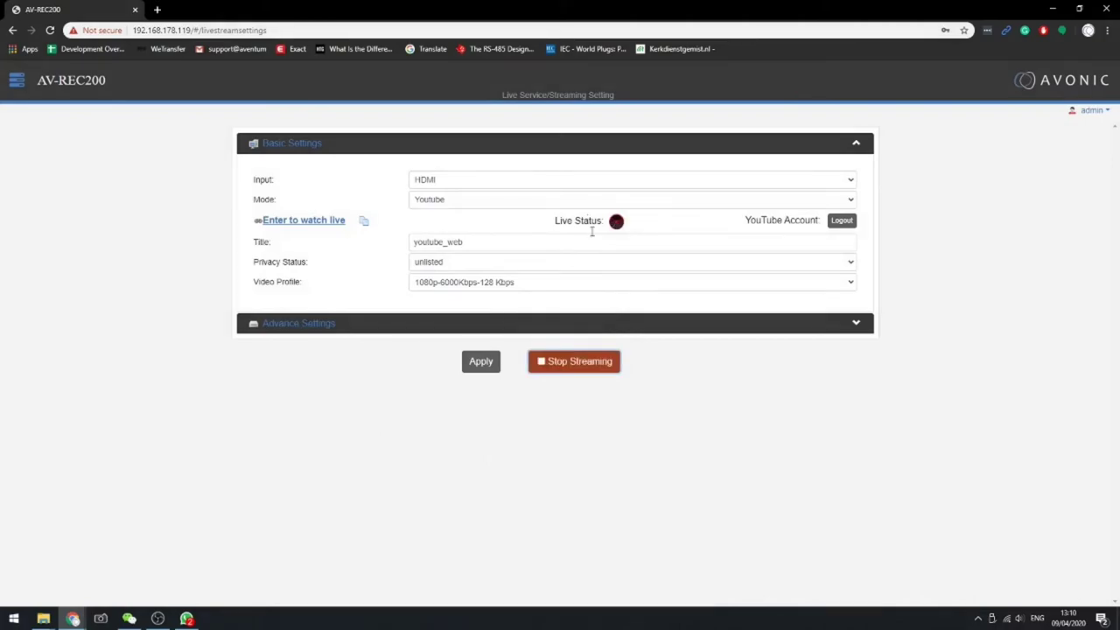
click(311, 223)
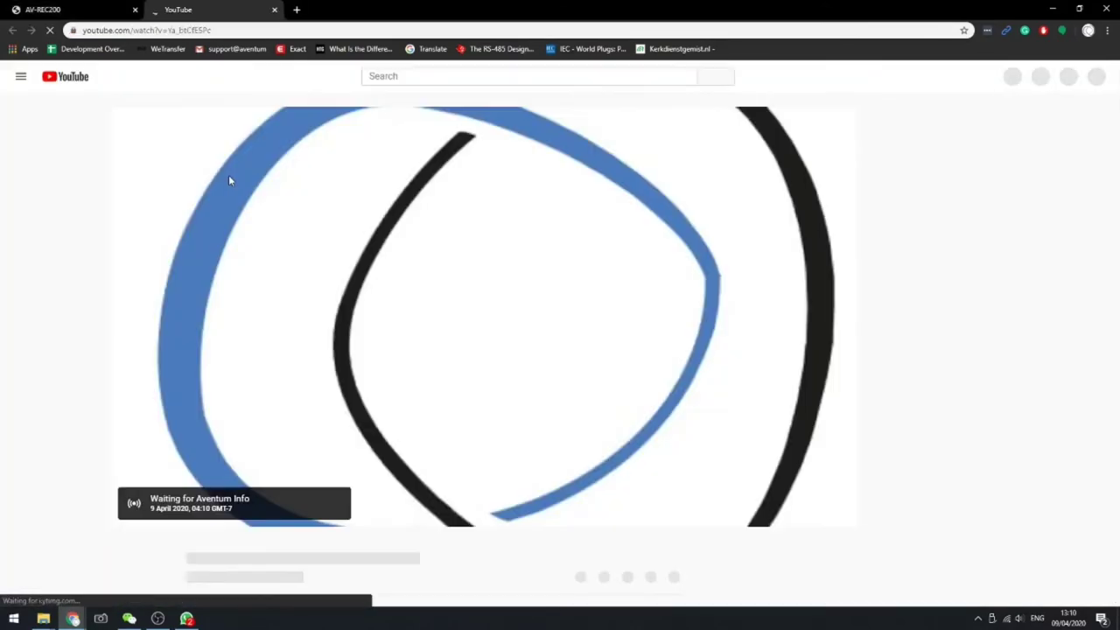
click(70, 12)
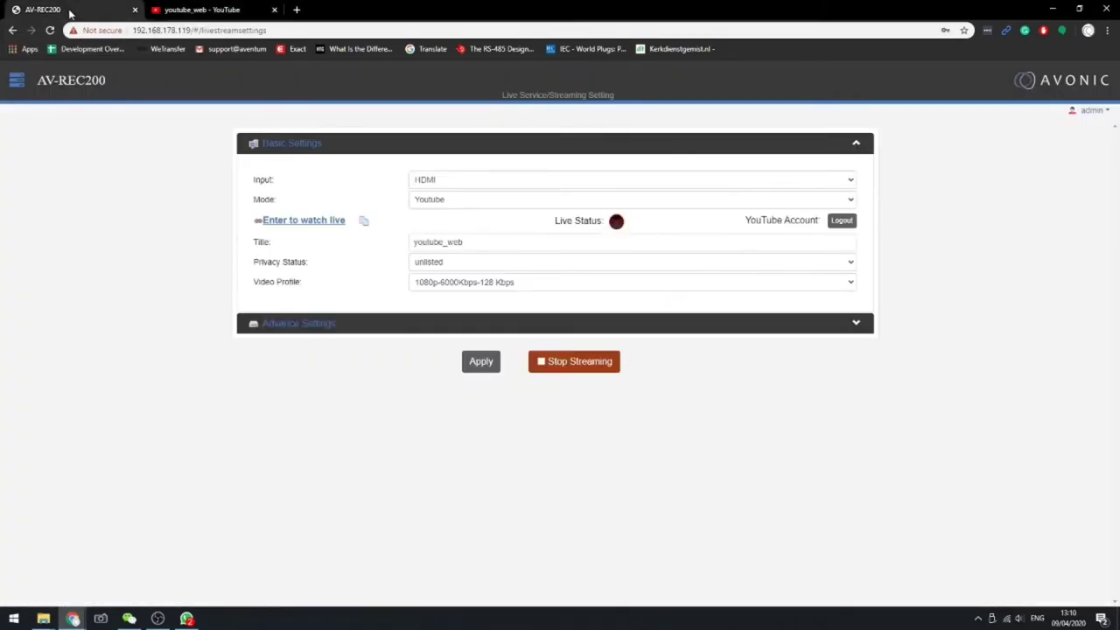
click(211, 13)
click(66, 12)
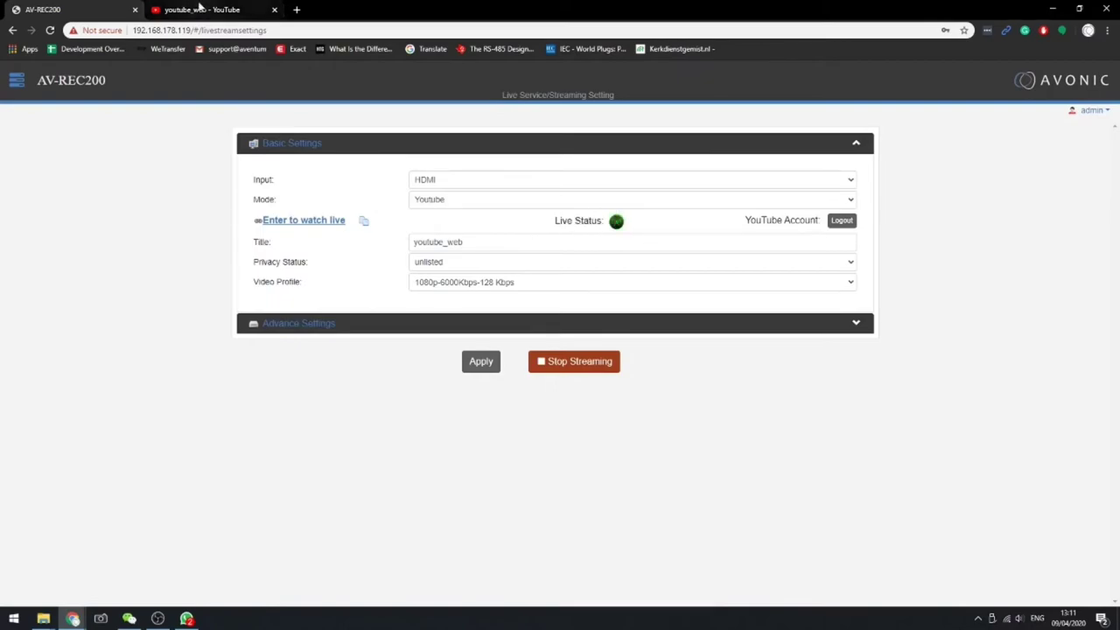
click(201, 10)
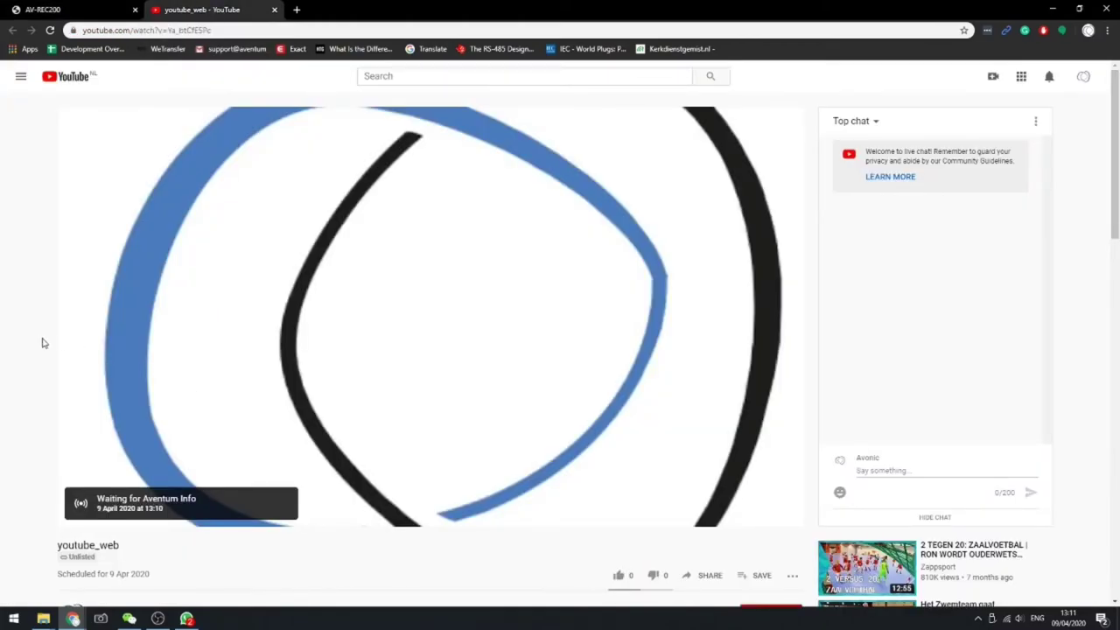
click(50, 30)
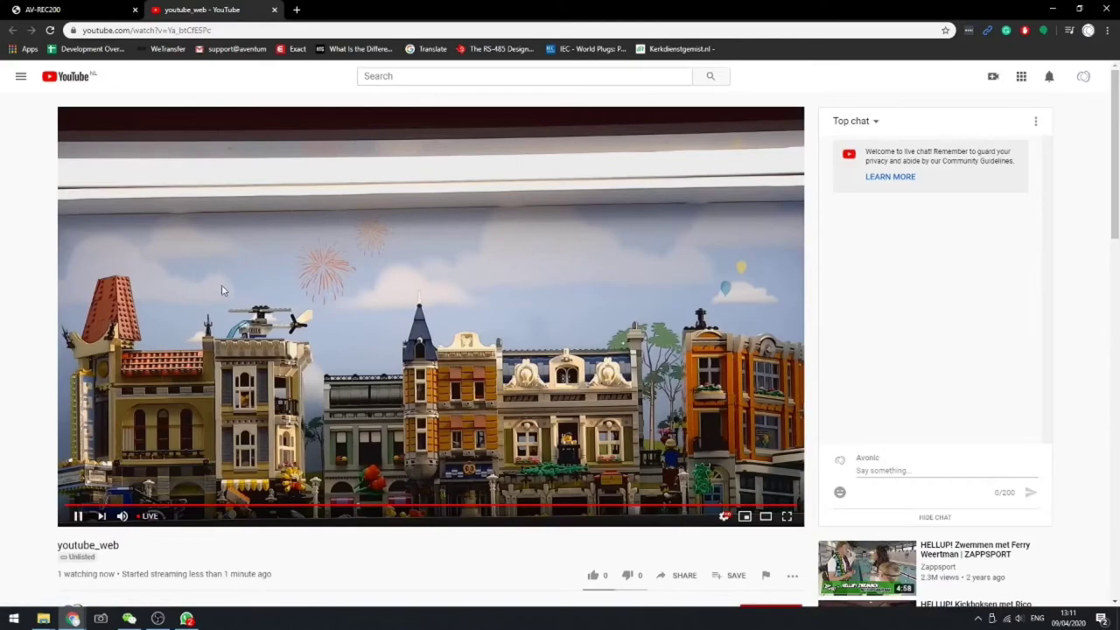
Close the YouTube watch page and stop the YouTube stream on the device.
click(275, 10)
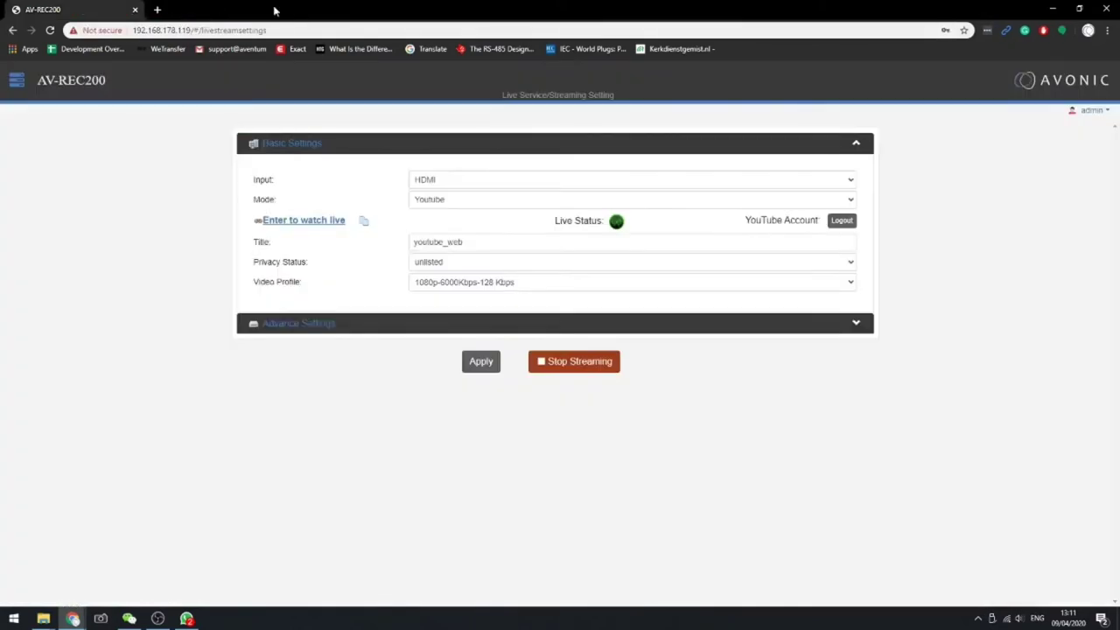
click(568, 364)
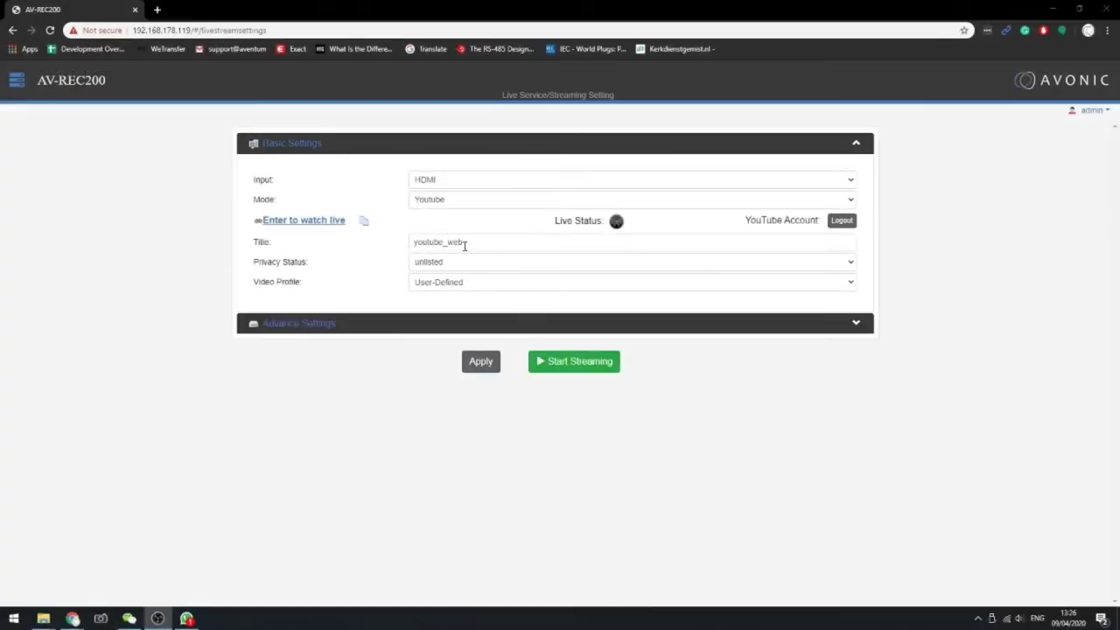
Set the streaming mode to Facebook, apply the settings and start the Facebook device authorization.
click(487, 200)
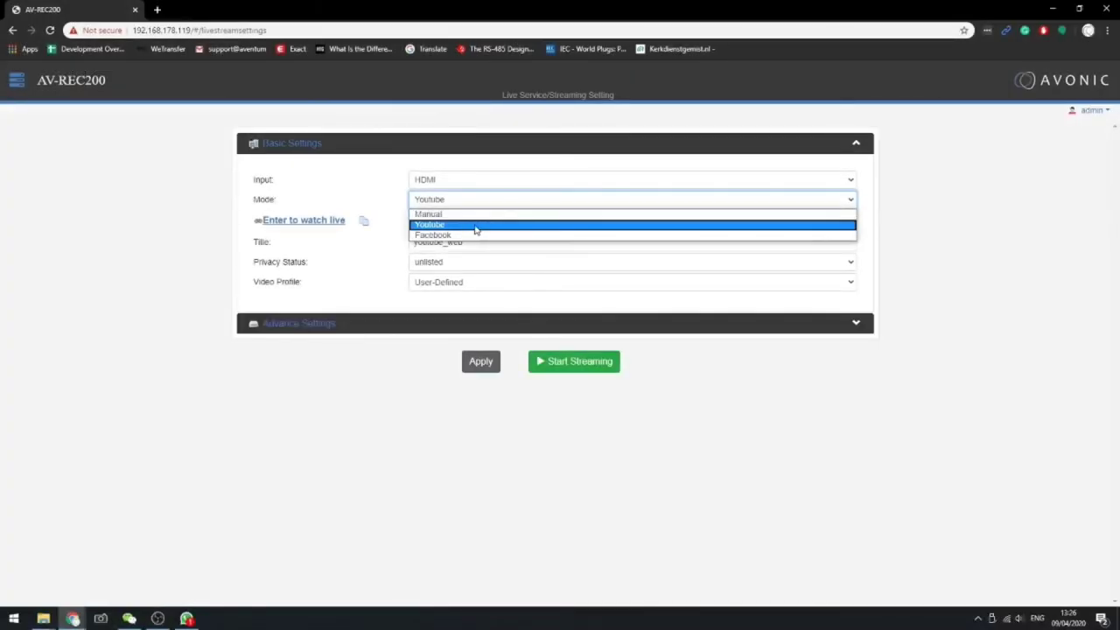
click(474, 234)
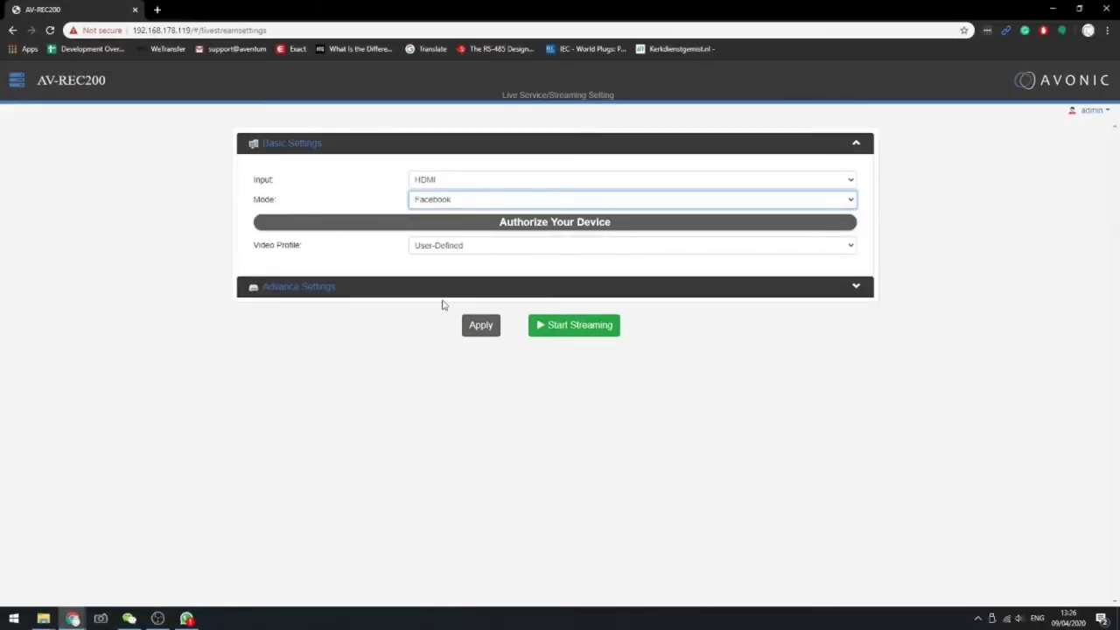
click(468, 321)
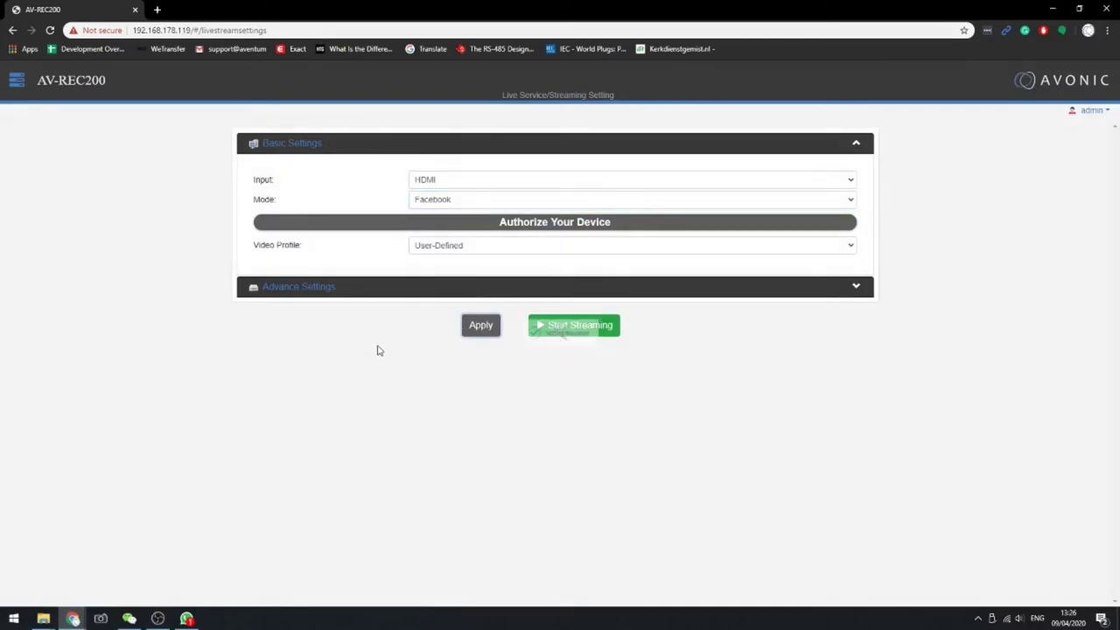
click(552, 224)
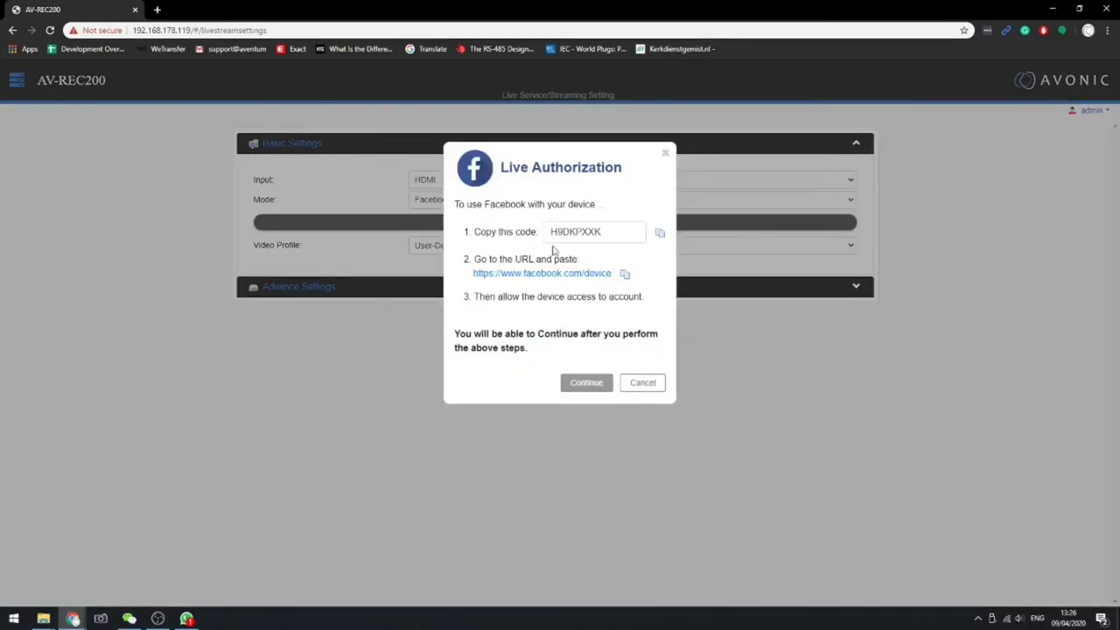
double_click(553, 233)
key(ctrl+c)
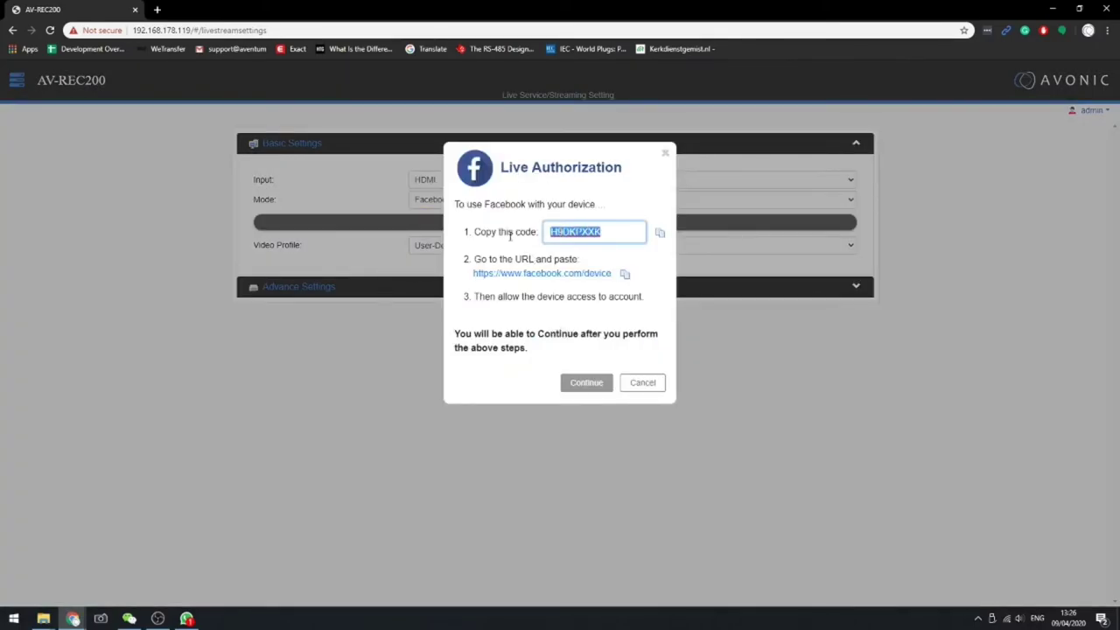
click(544, 272)
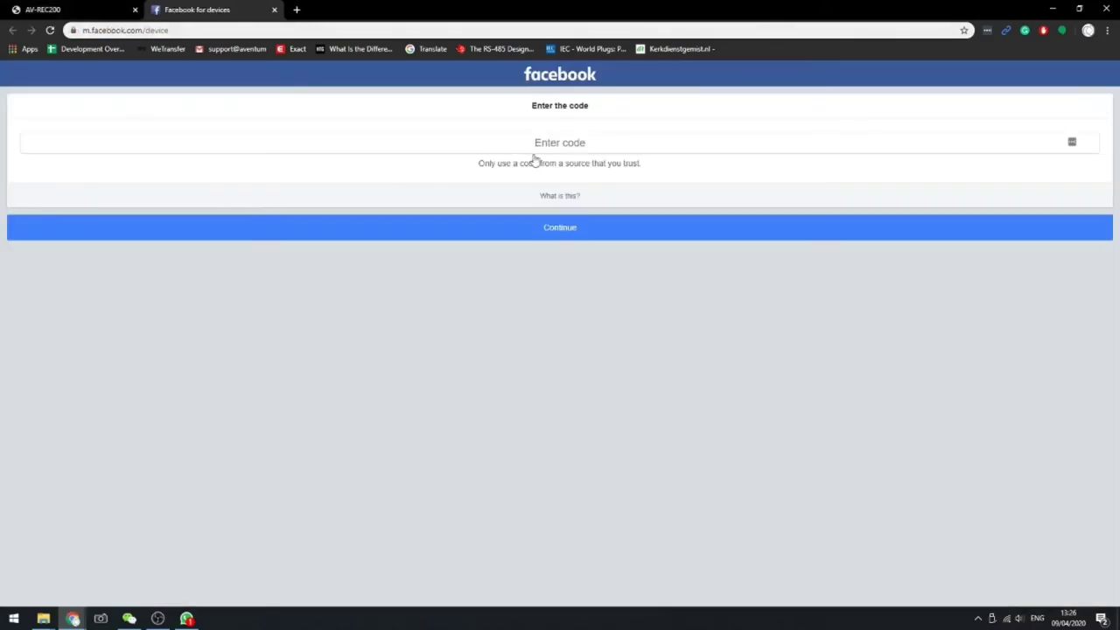
click(581, 144)
key(ctrl+v)
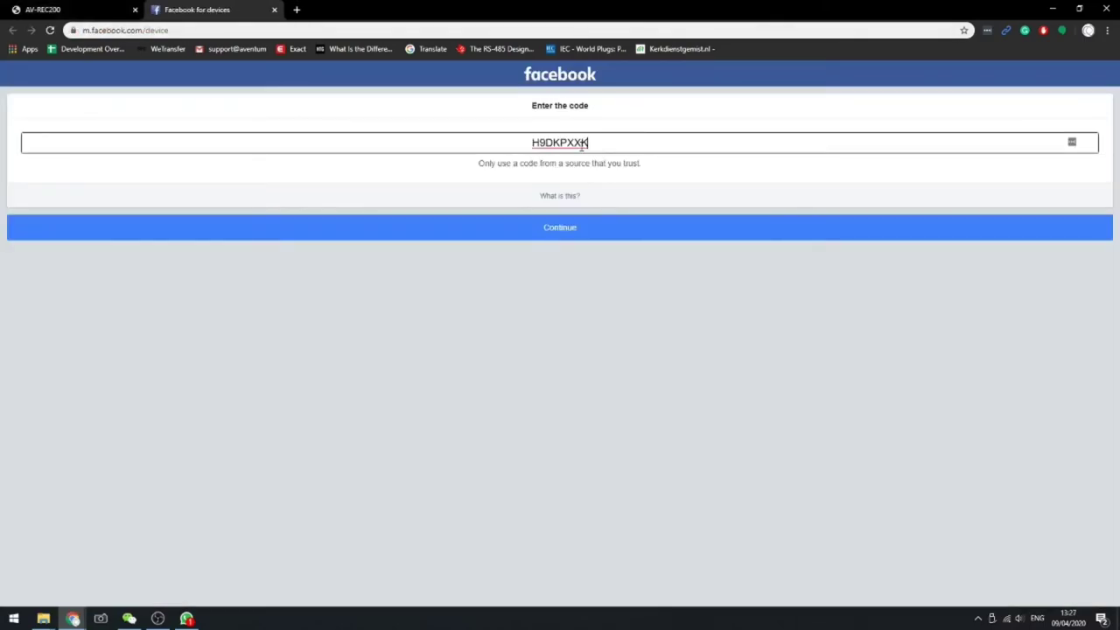
click(577, 229)
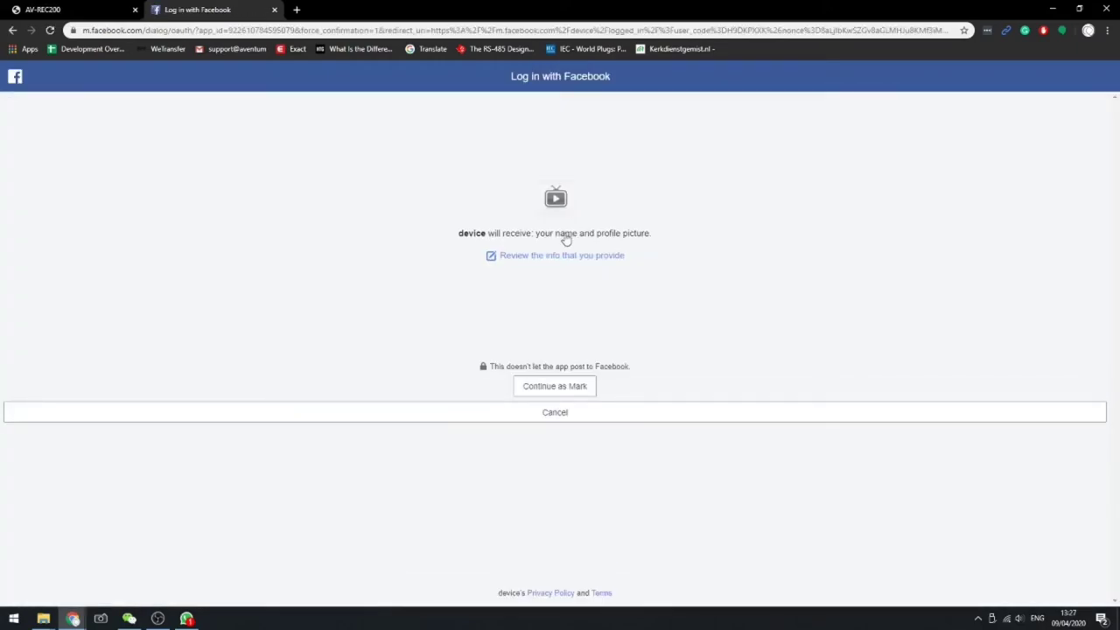
Grant the device Facebook login and timeline posting access visible to Friends, and complete the Live Authorization on the AV-REC200.
click(554, 387)
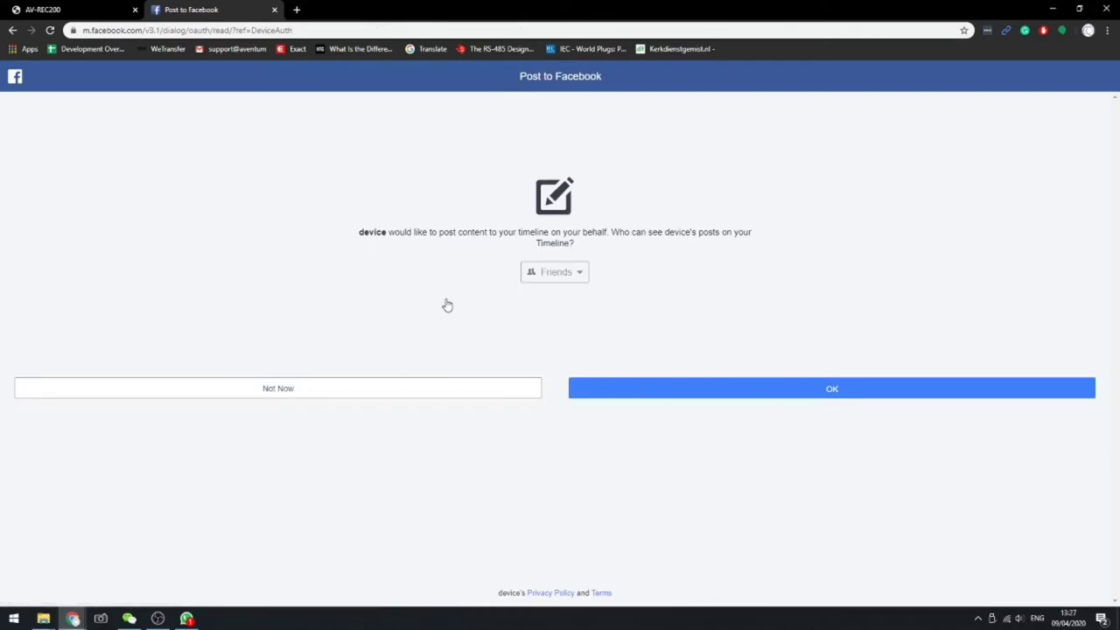
click(832, 389)
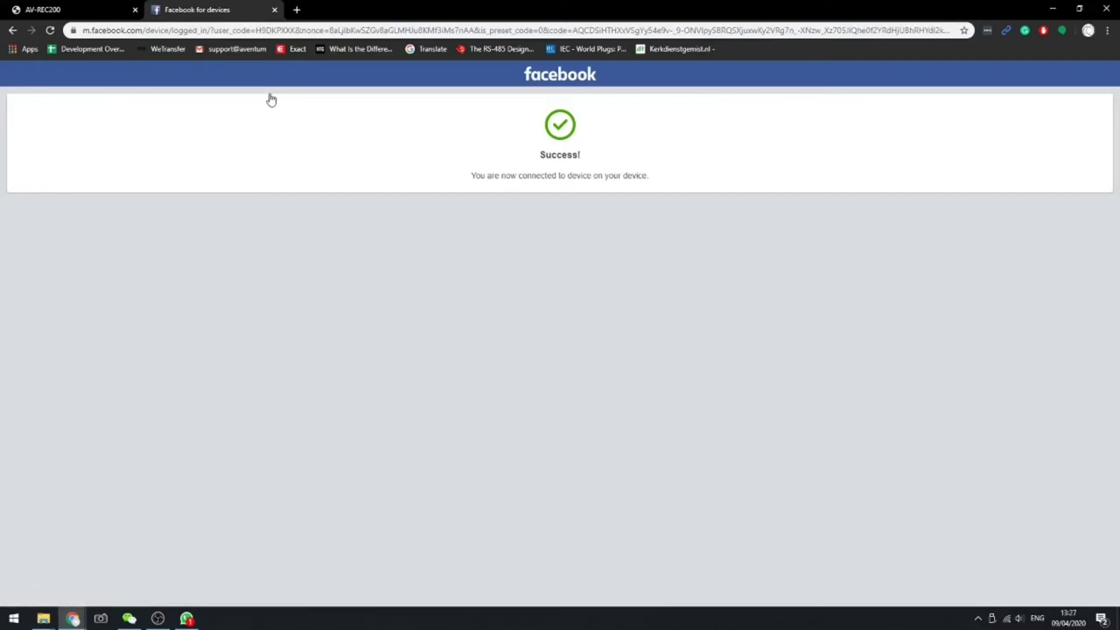
click(68, 7)
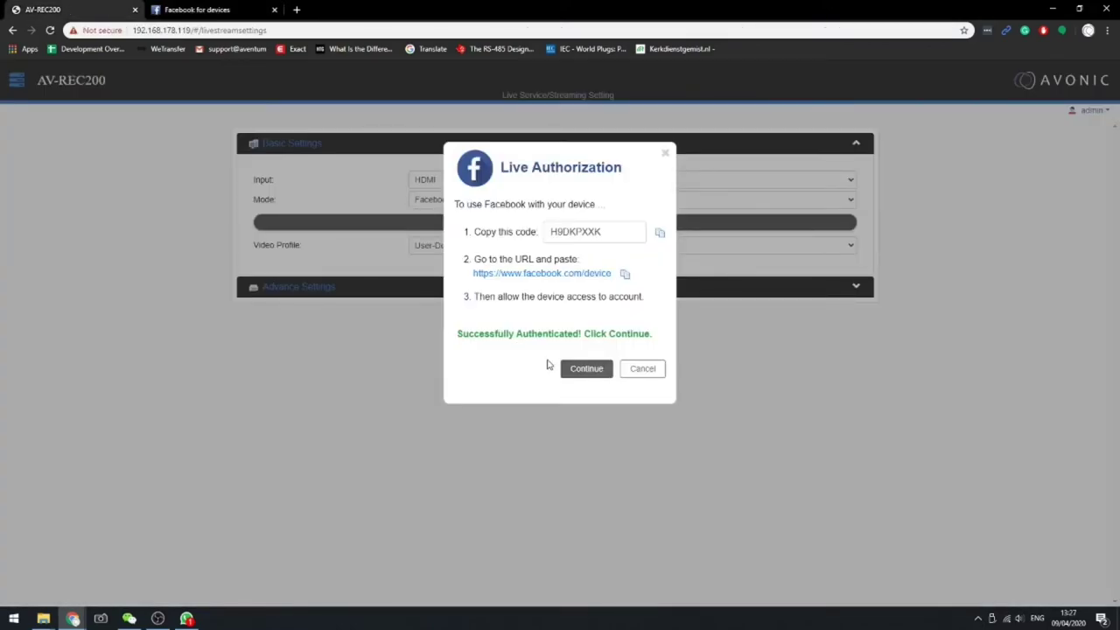
drag(456, 333, 658, 333)
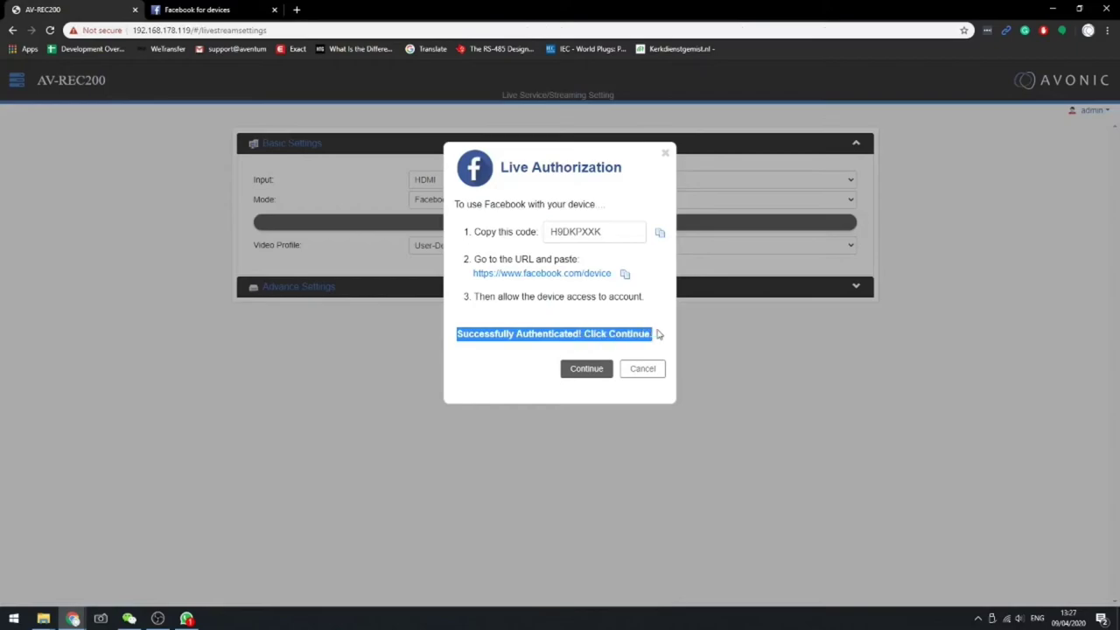
click(590, 368)
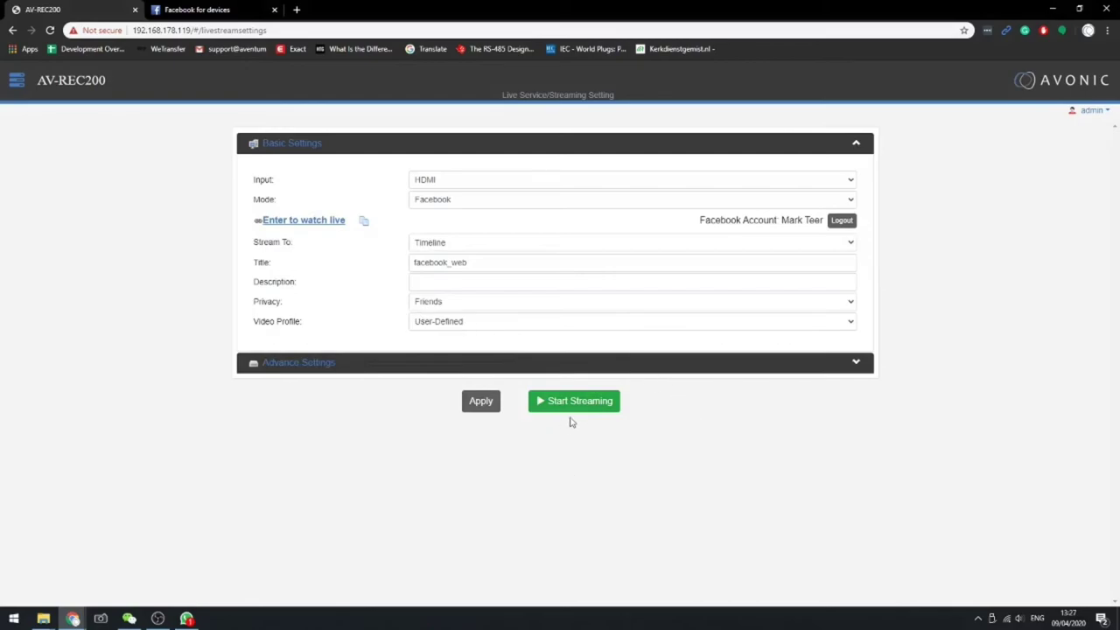
Examine the Facebook stream's video profile options and its advanced input, video and audio settings.
click(478, 325)
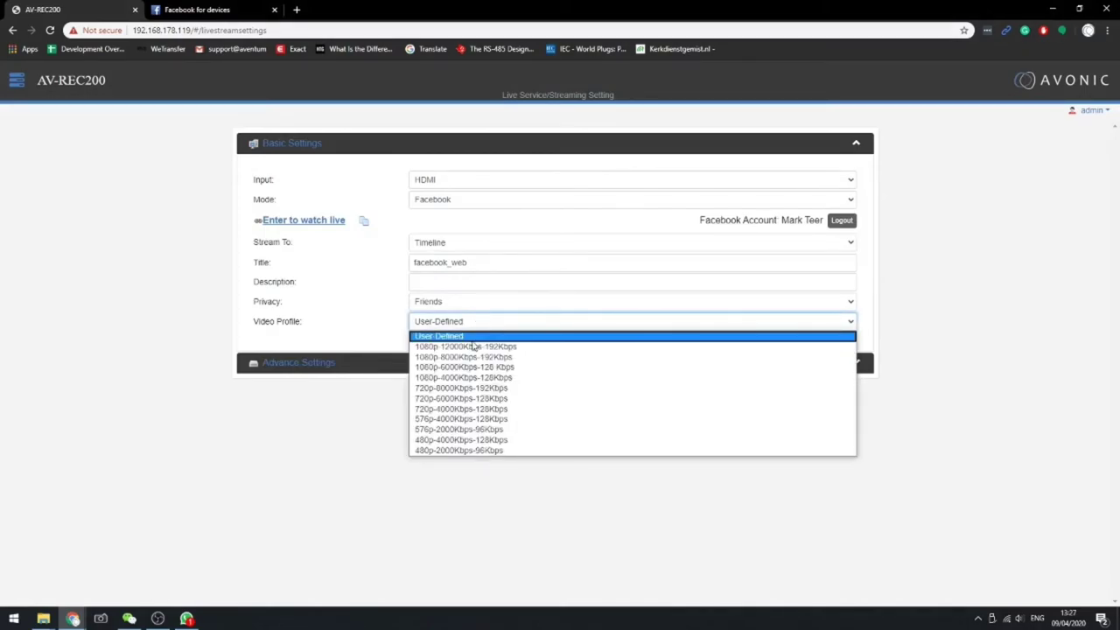
click(397, 345)
click(356, 362)
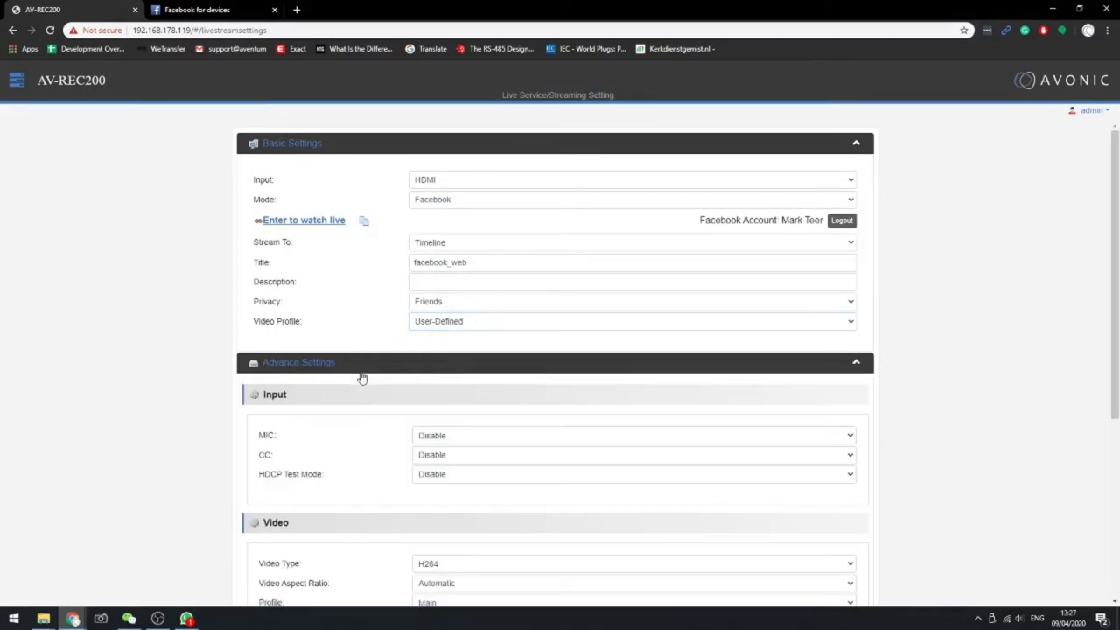
scroll(359, 411, down, 3)
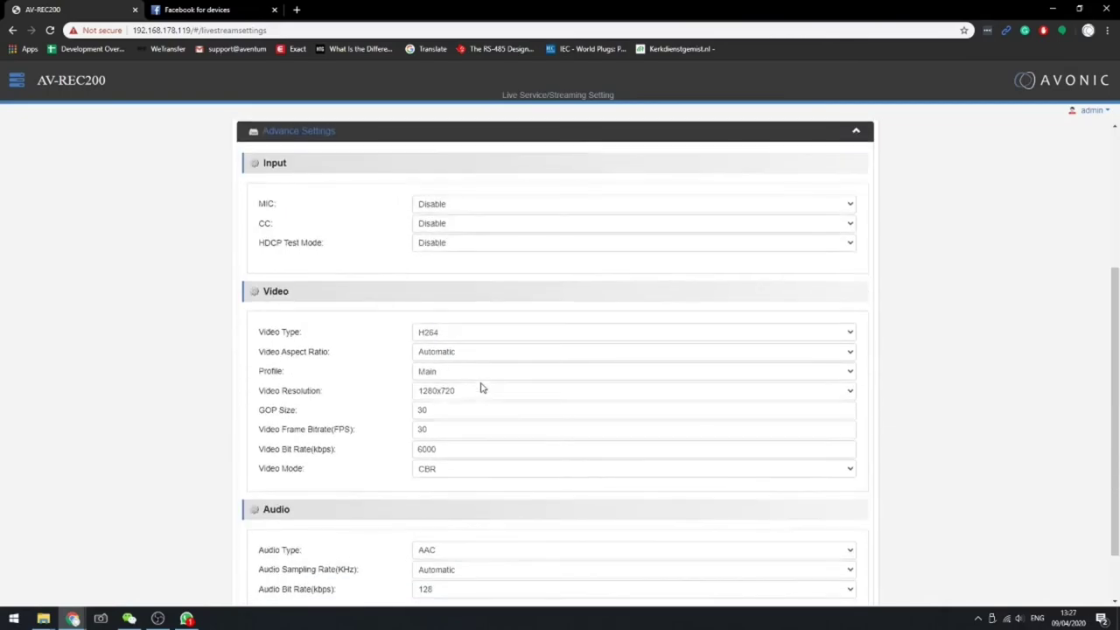
Keep the video resolution at 1280x720, apply the Facebook stream settings and start streaming.
click(456, 392)
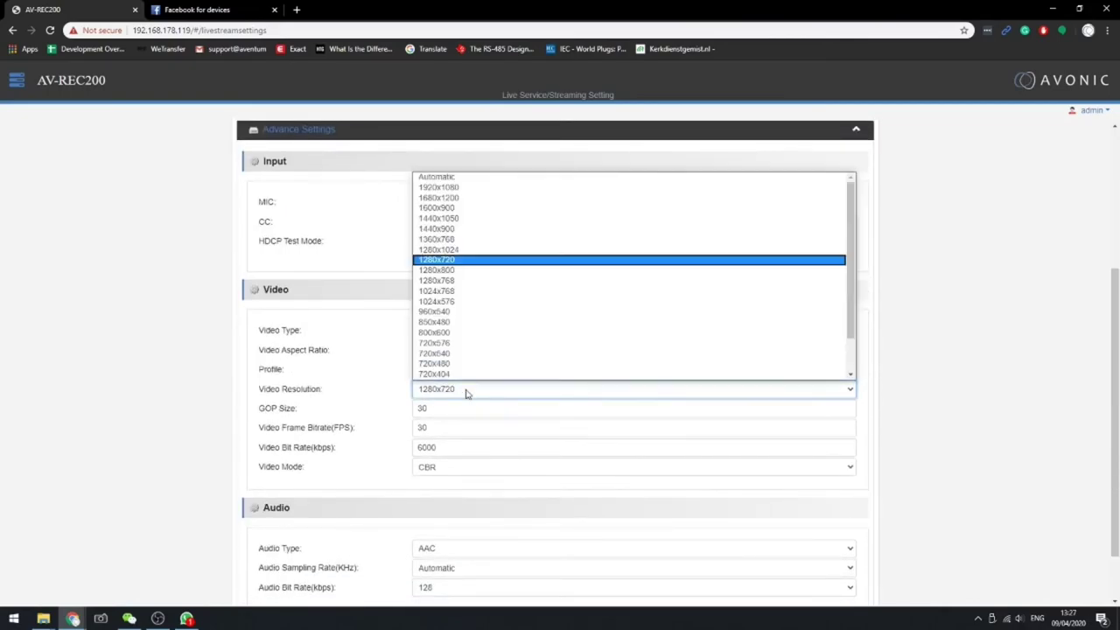
click(461, 265)
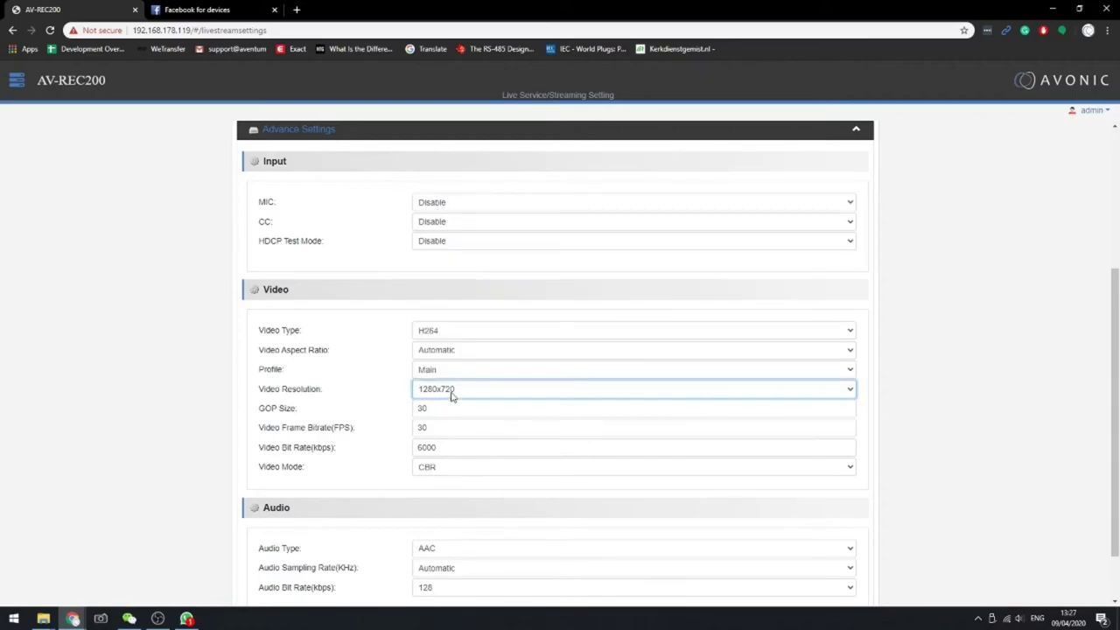
double_click(420, 427)
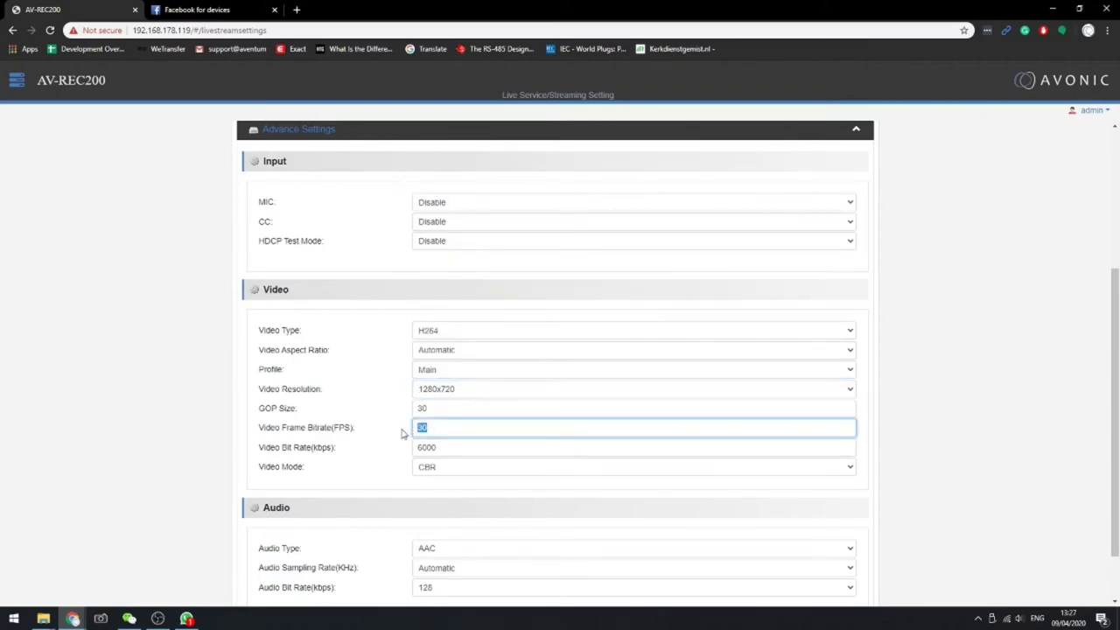
click(401, 433)
scroll(403, 438, down, 2)
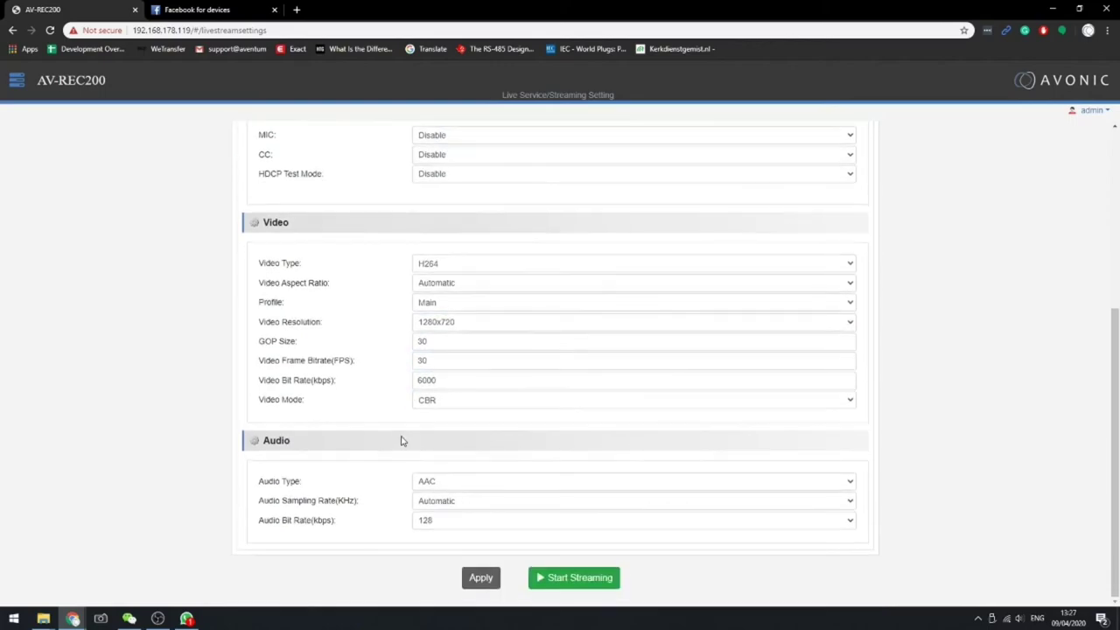
click(478, 580)
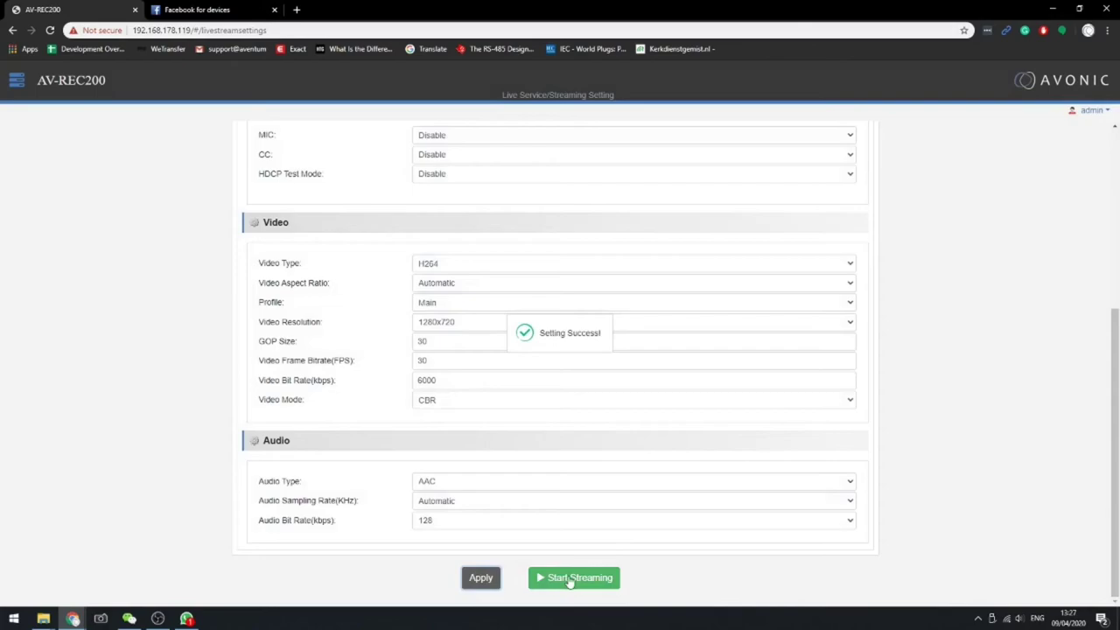
click(572, 579)
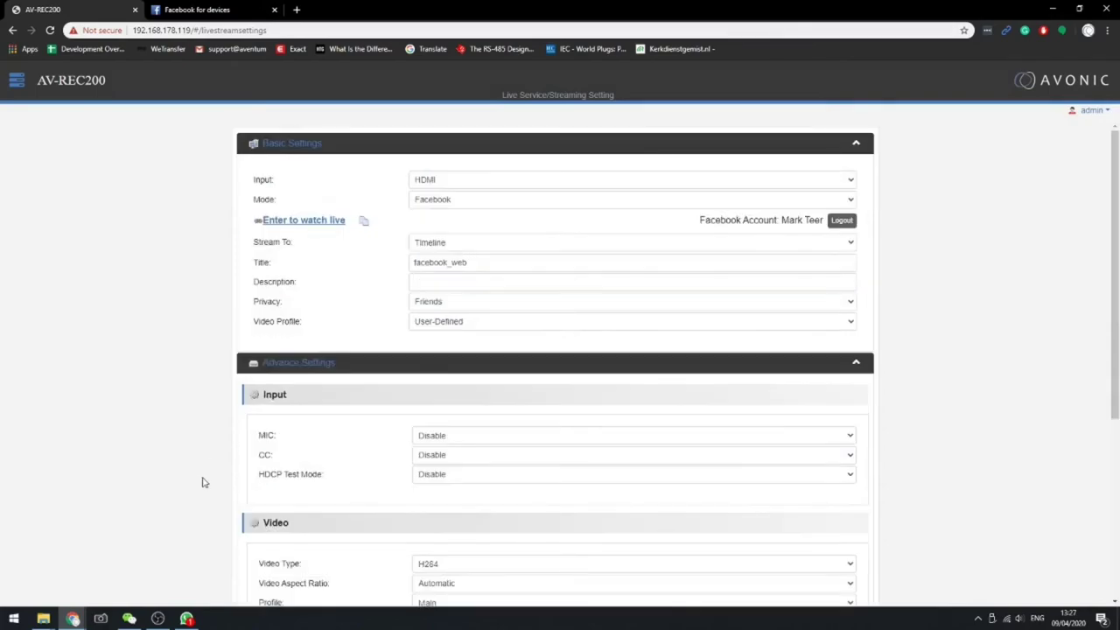
Open the Facebook live viewing link, check the account's notifications for the stream, and close the page.
click(306, 222)
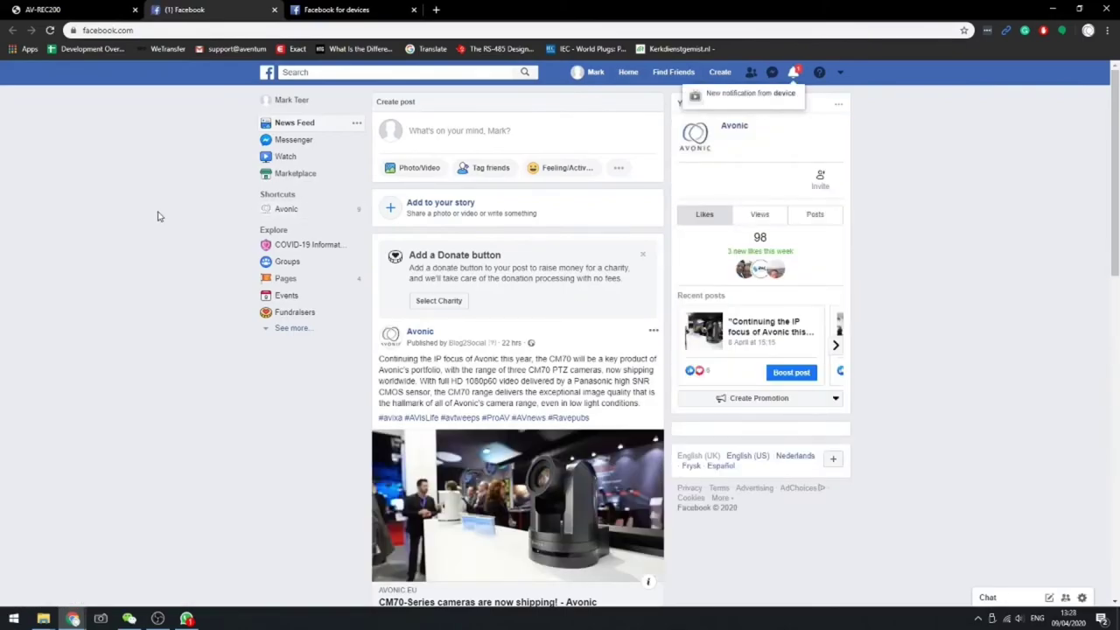
click(748, 94)
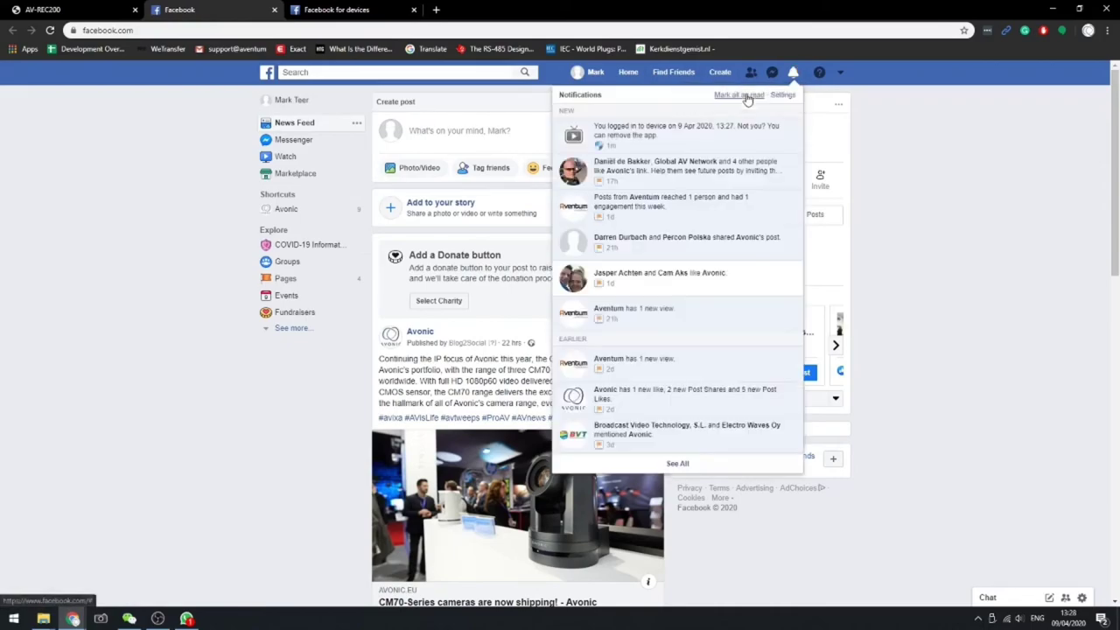
click(791, 75)
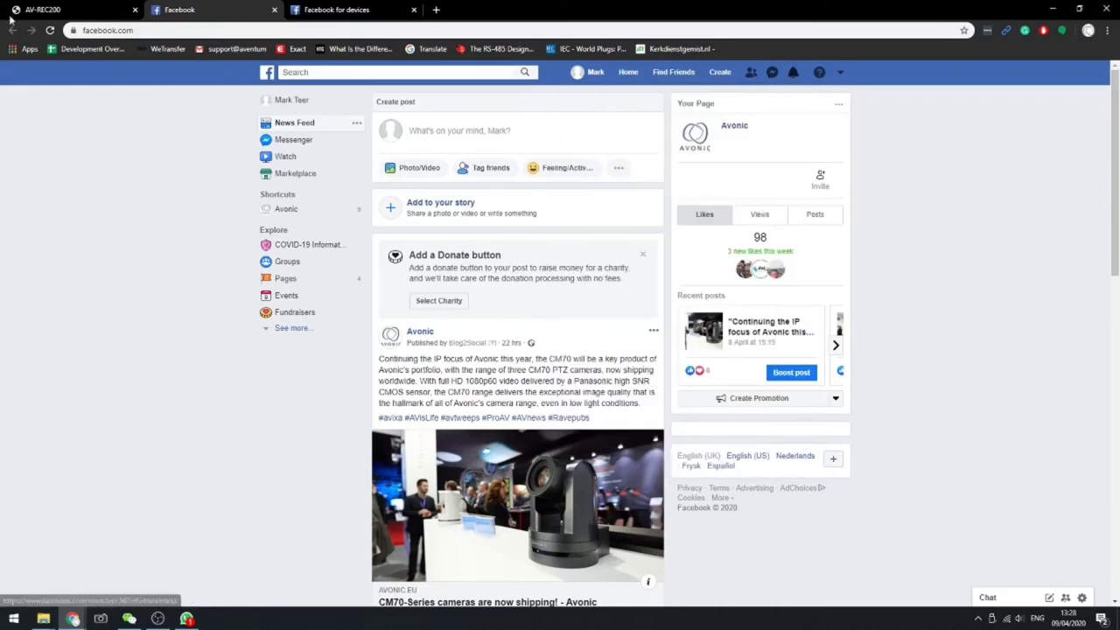
click(276, 11)
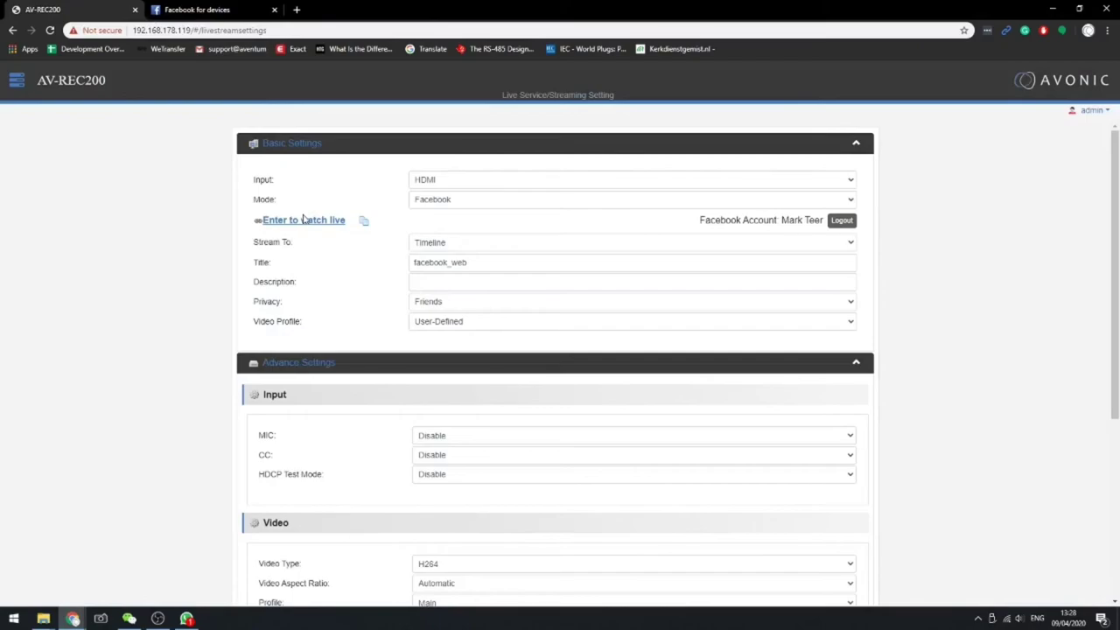
Check the video preview and live streaming input and output details on the AV-REC200 Status page.
click(16, 80)
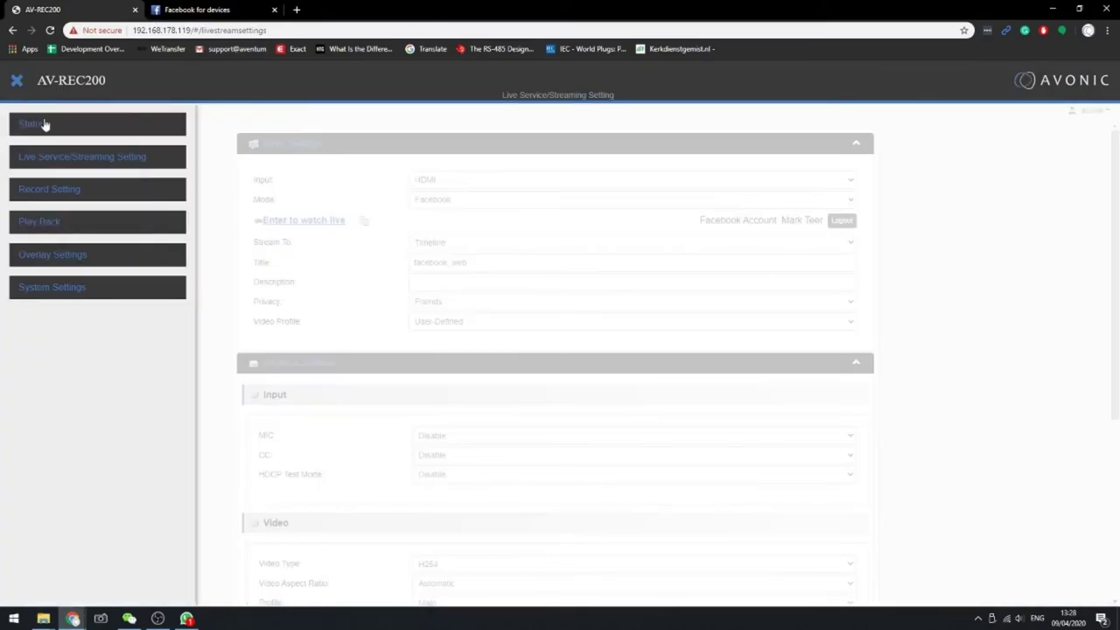
click(45, 126)
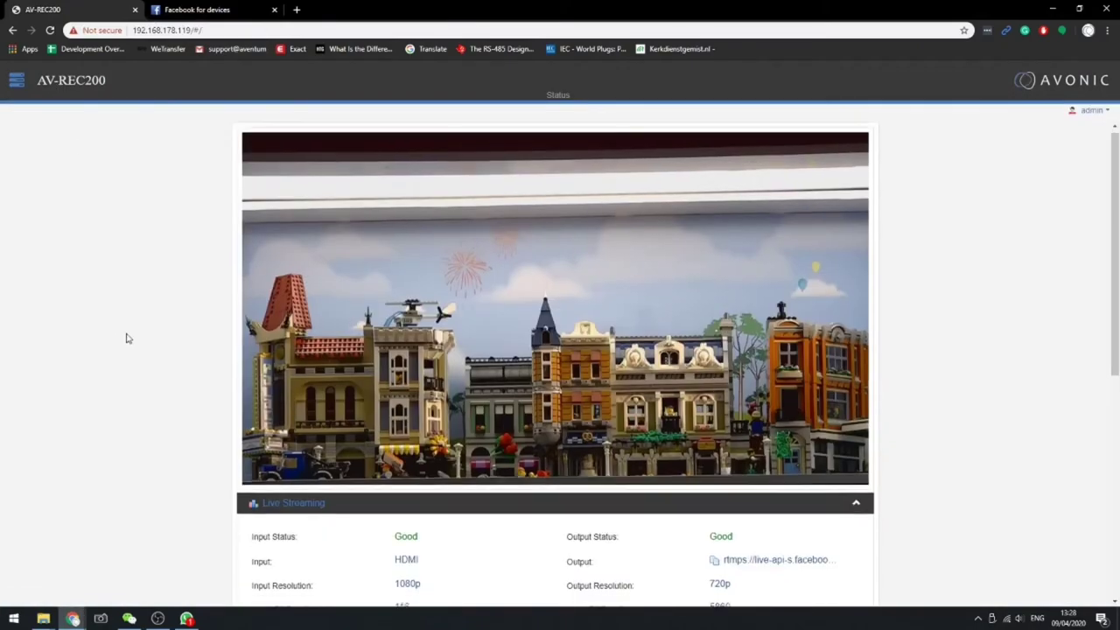
scroll(125, 335, down, 2)
scroll(120, 294, up, 2)
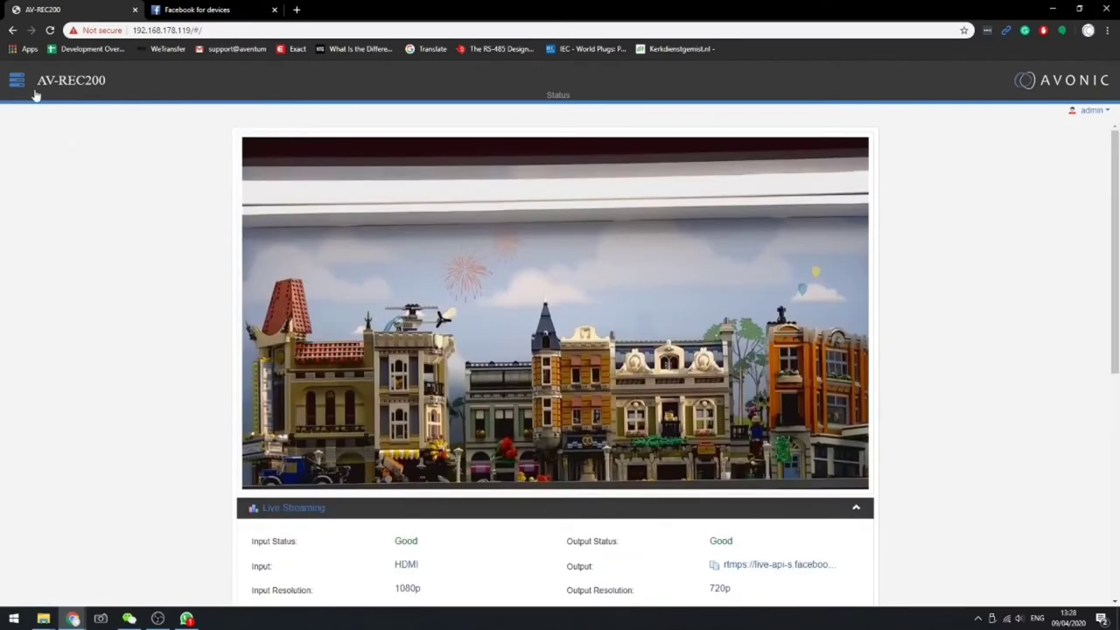
Reopen the Facebook live viewing link from the streaming settings to check the live post, and stop streaming.
click(16, 79)
click(39, 155)
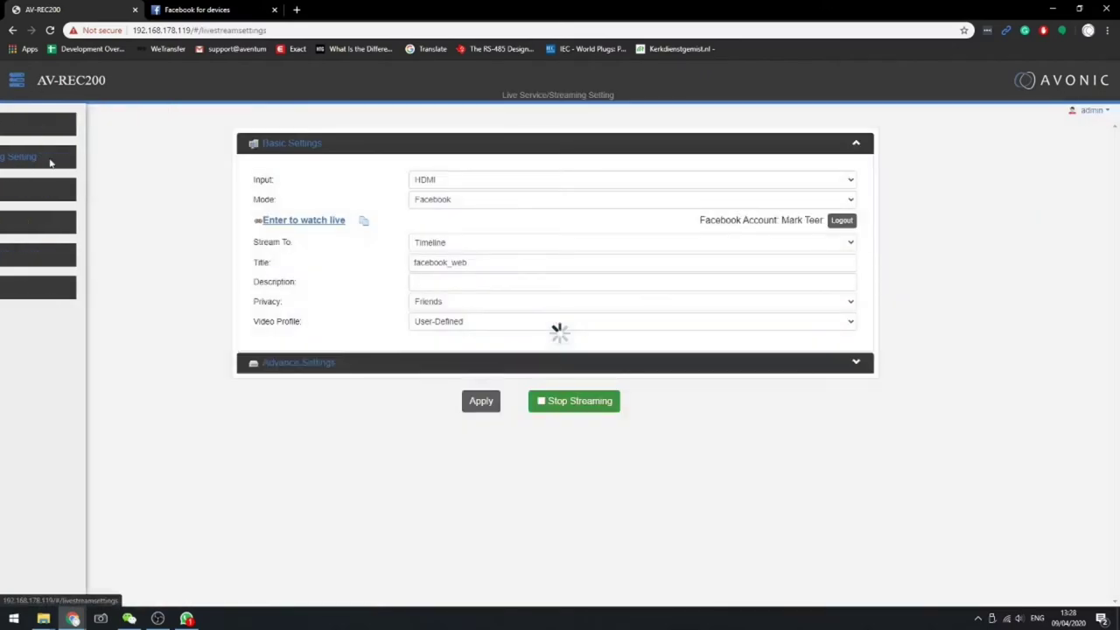
click(300, 220)
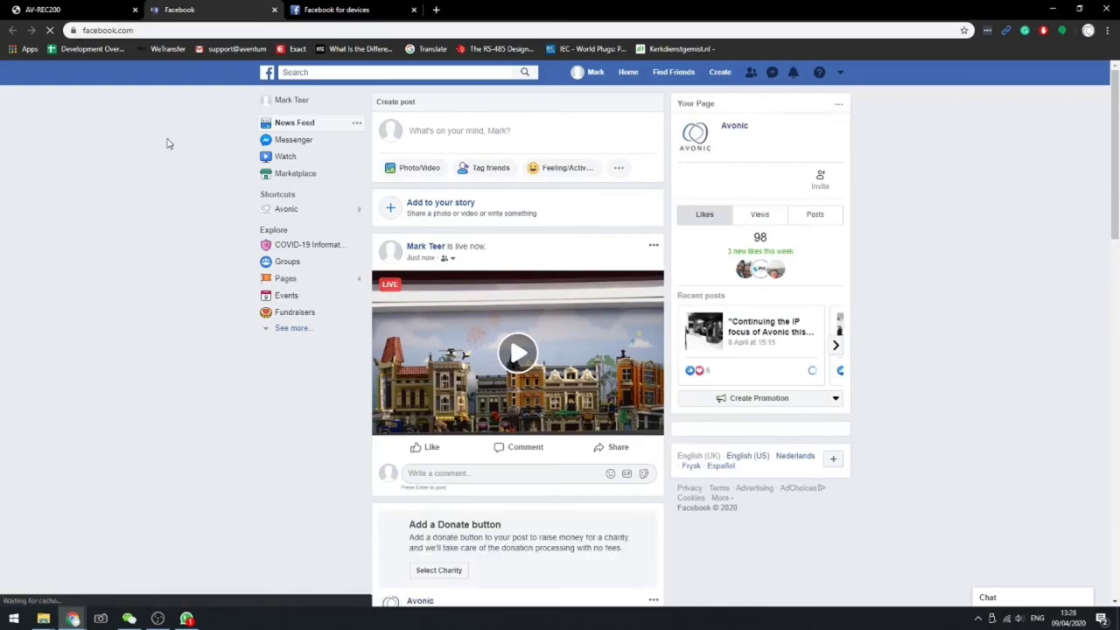
click(274, 9)
click(66, 9)
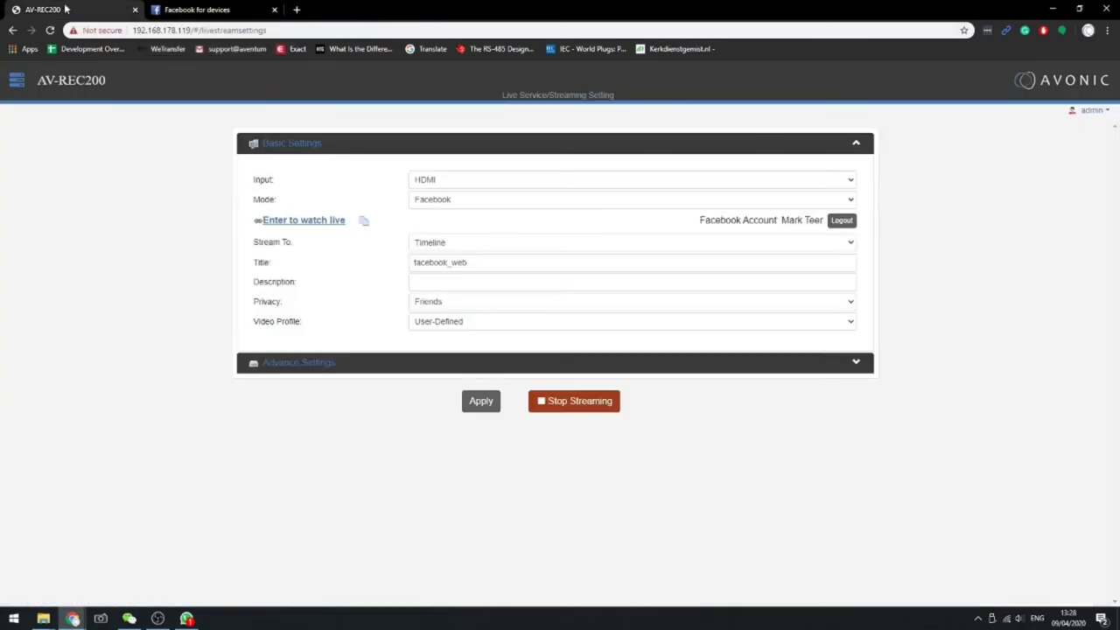
click(576, 408)
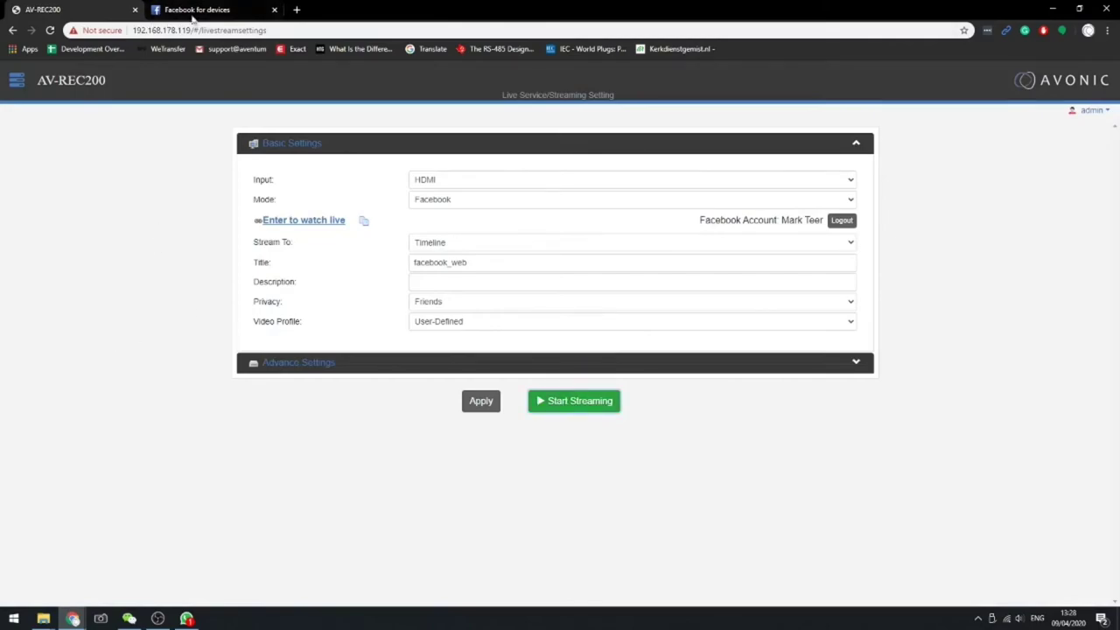
Go to facebook.com and open the account's Apps and websites settings.
click(249, 10)
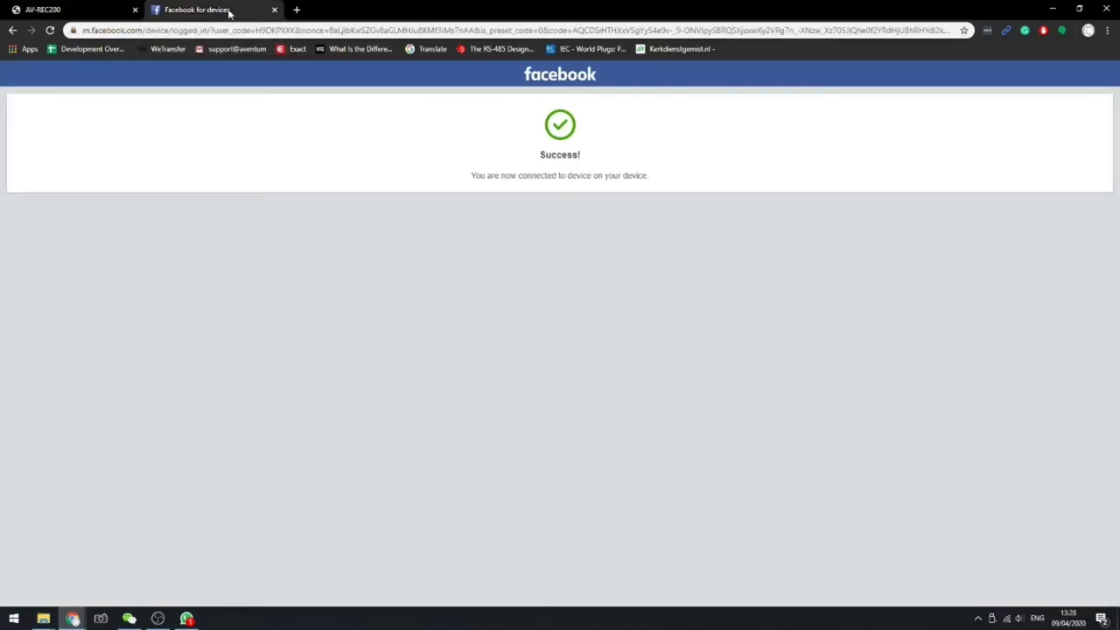
click(223, 32)
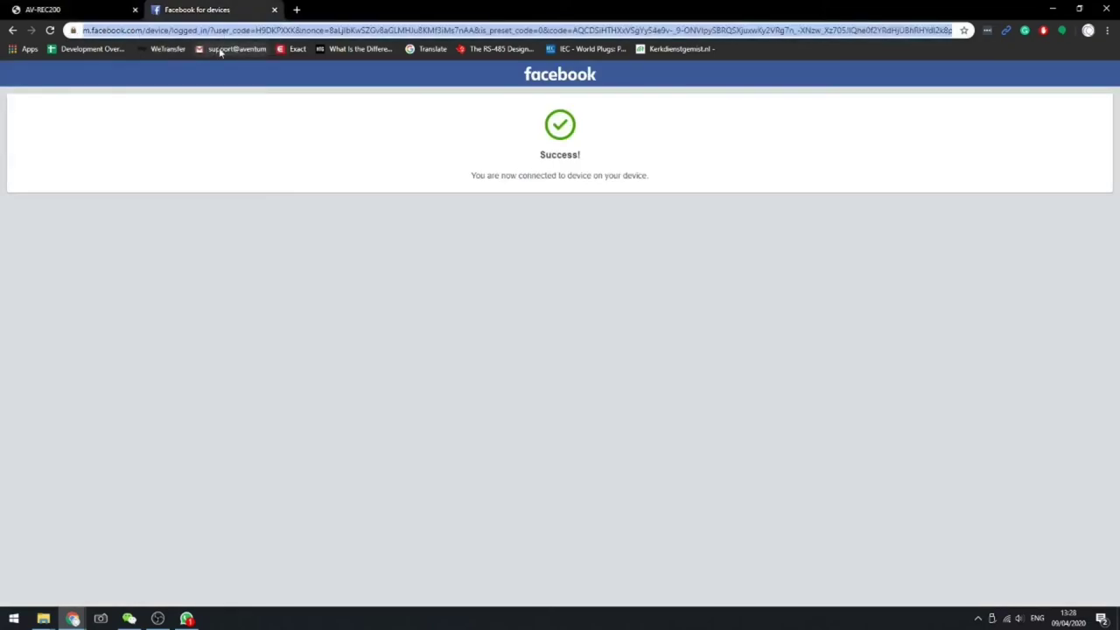
text(facebook.com)
click(220, 53)
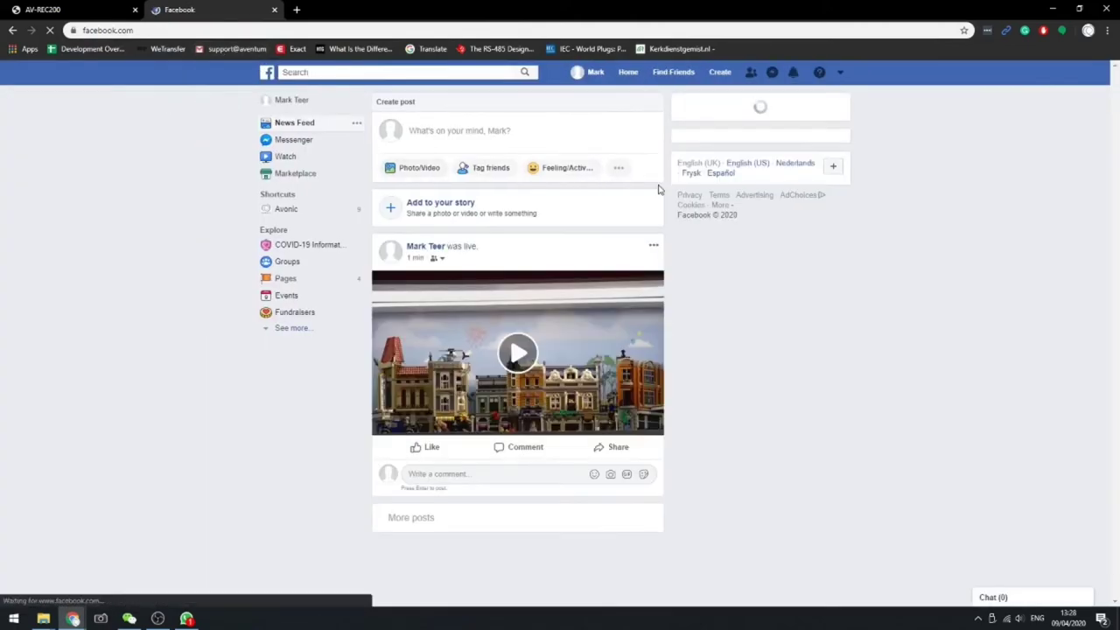
click(840, 73)
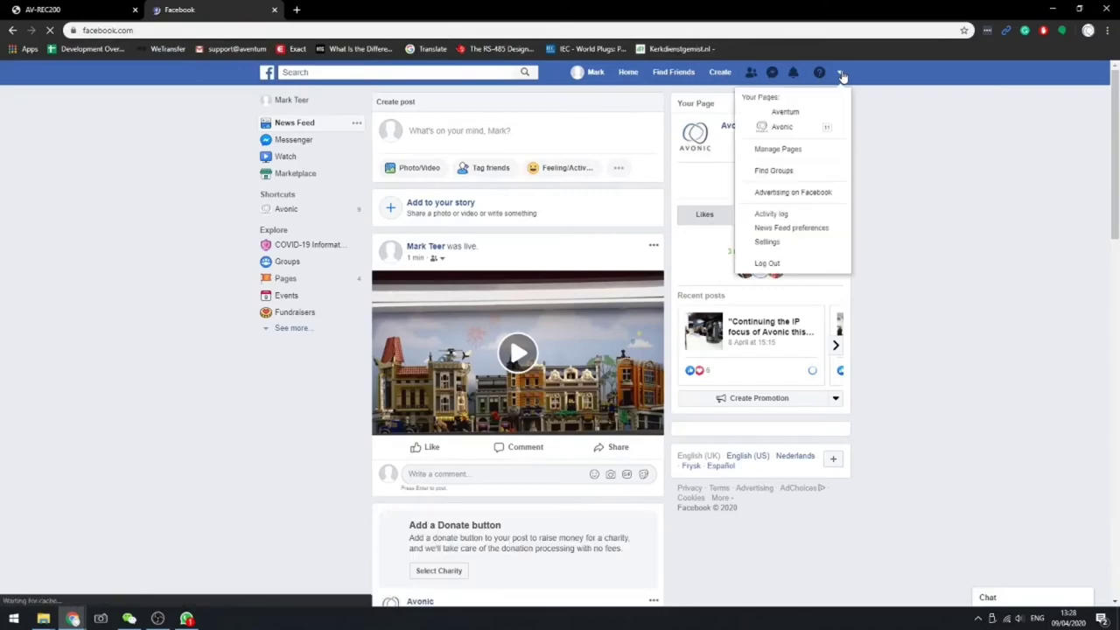
click(773, 243)
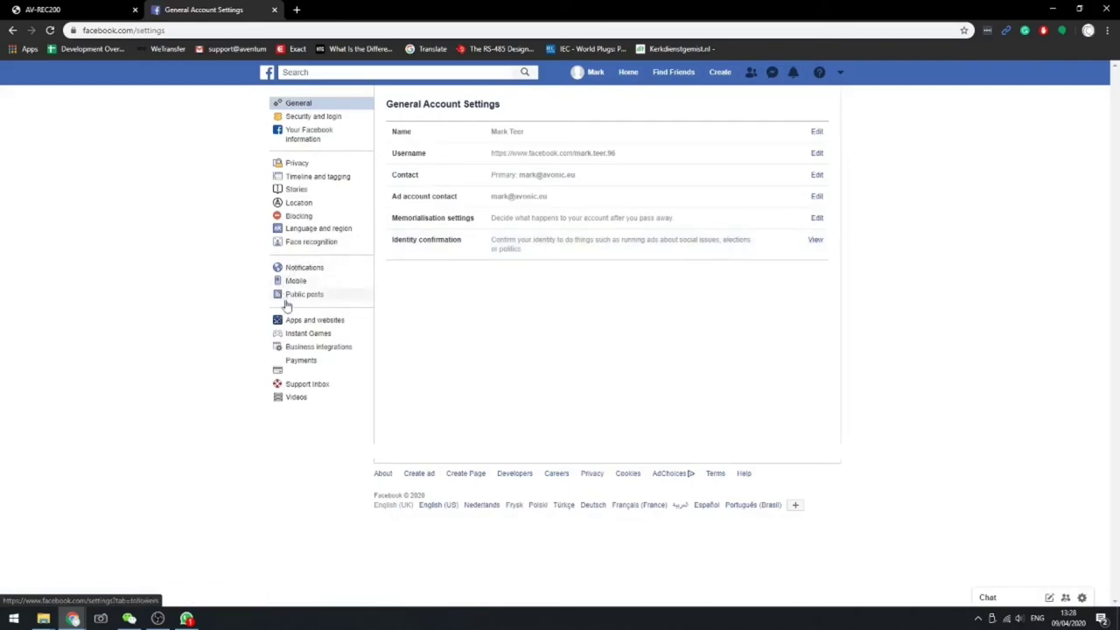
click(314, 320)
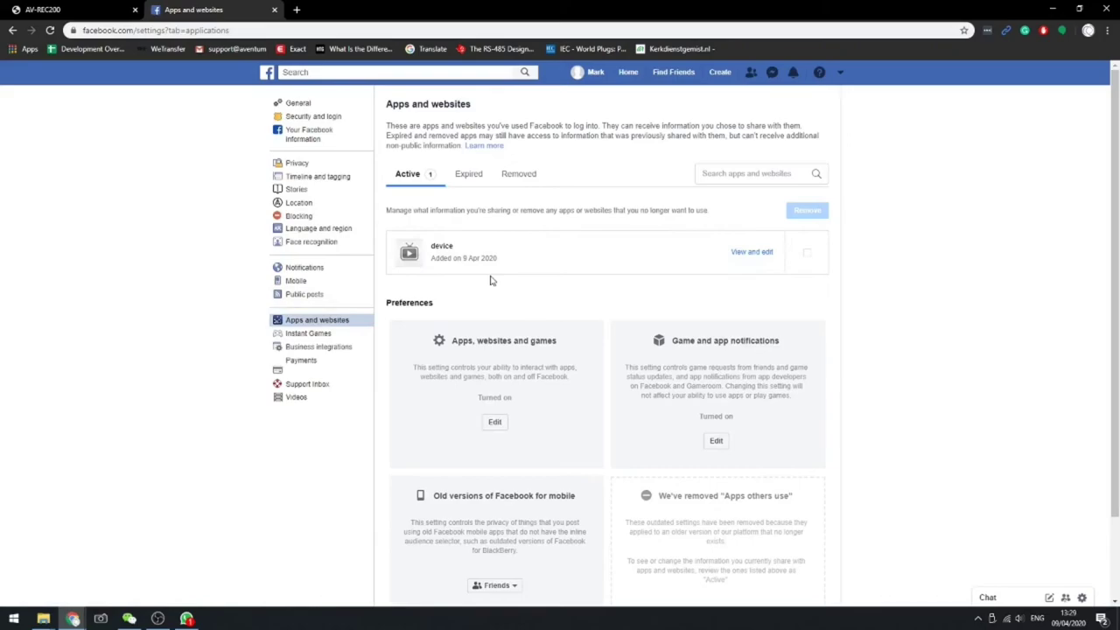
Remove the app named device from the Facebook account and close the Facebook page.
click(742, 252)
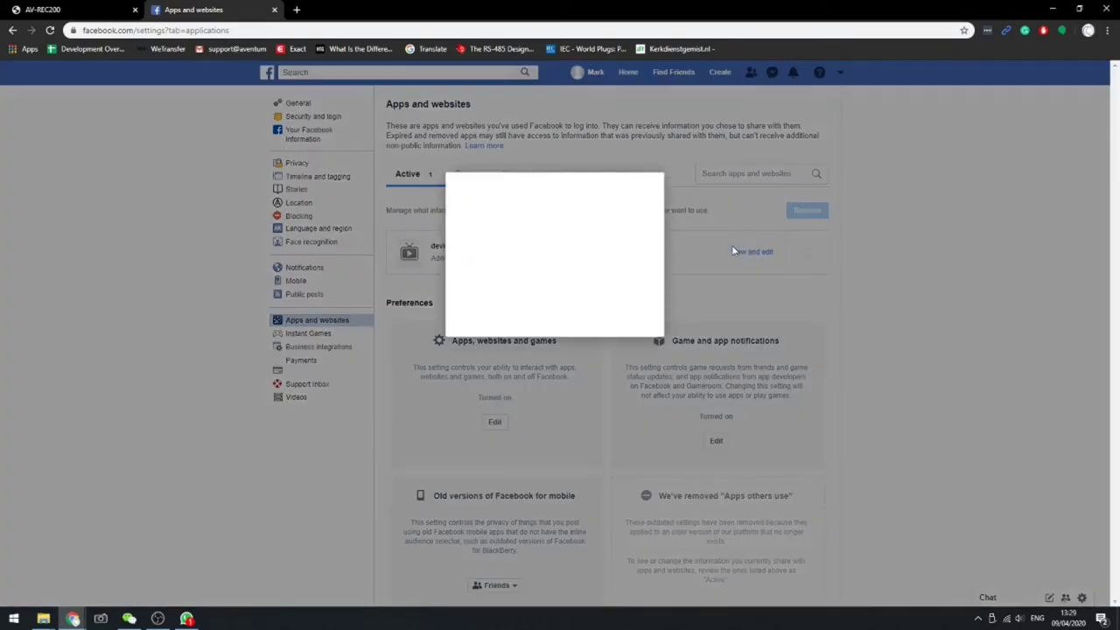
scroll(615, 300, down, 3)
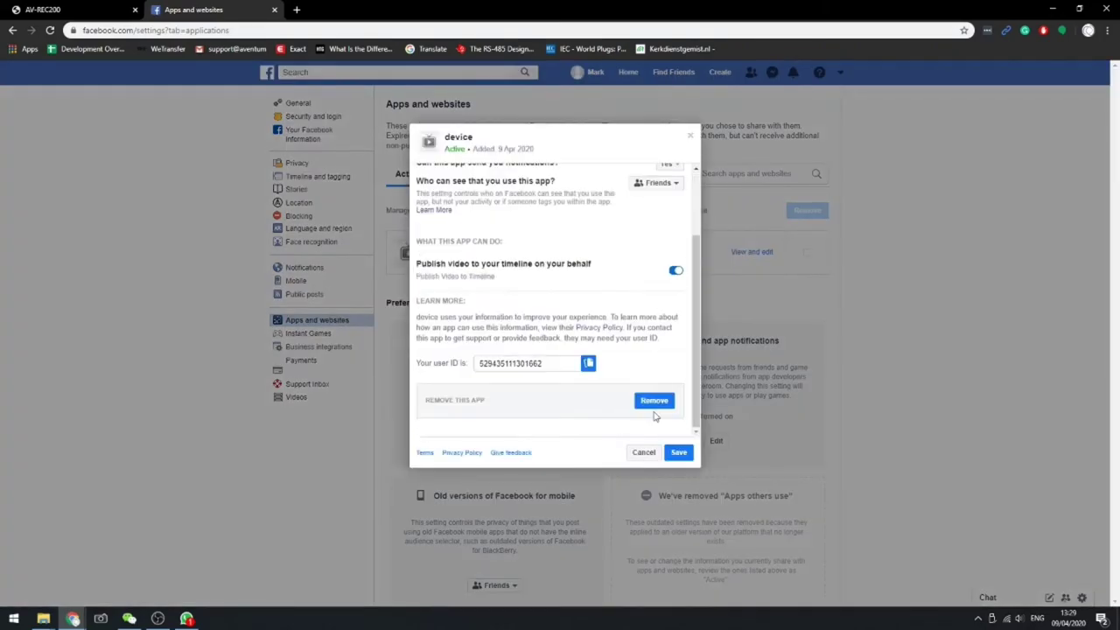
click(654, 400)
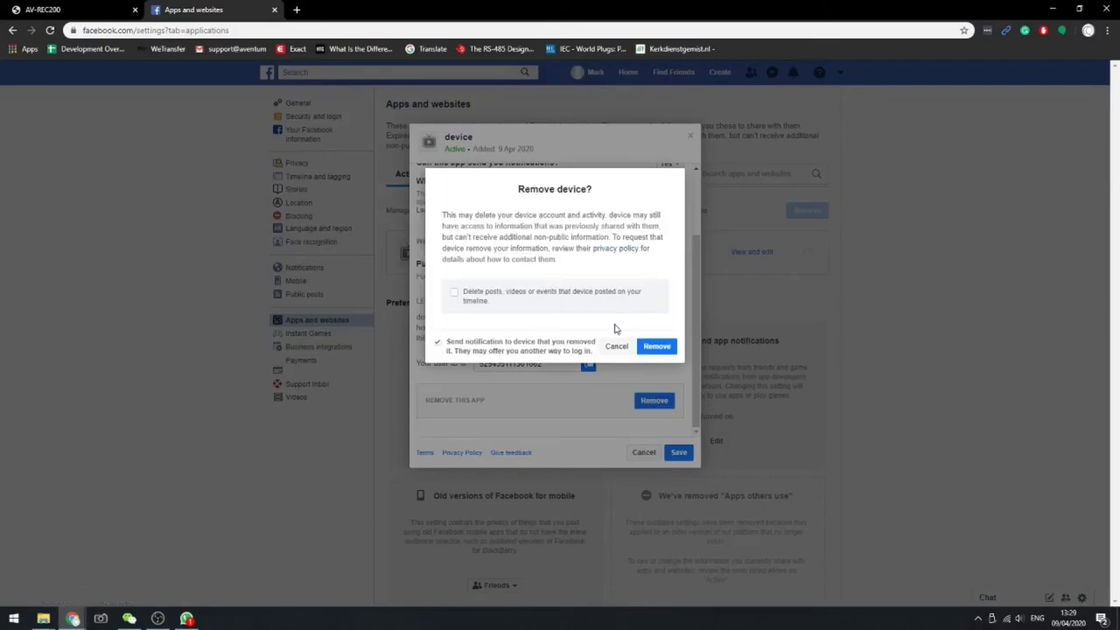
click(656, 347)
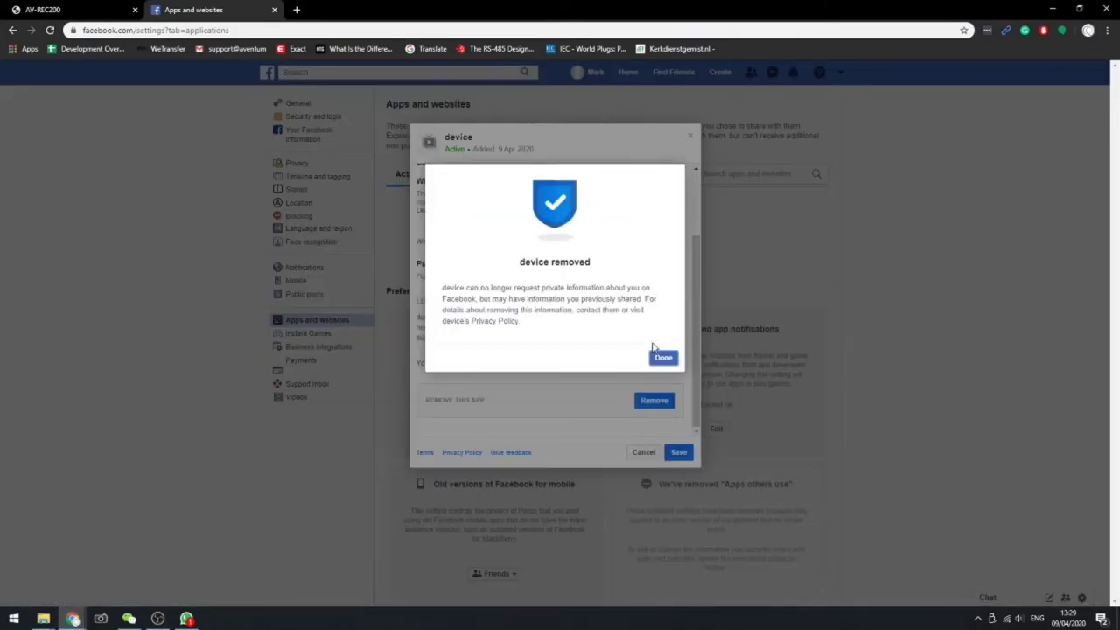
click(662, 359)
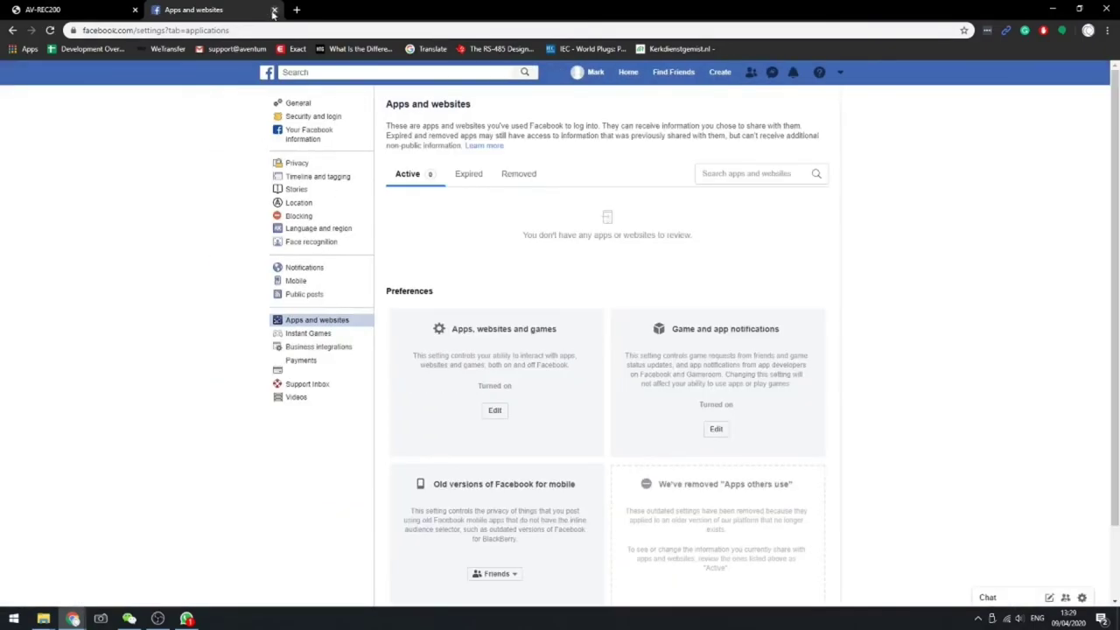
click(274, 10)
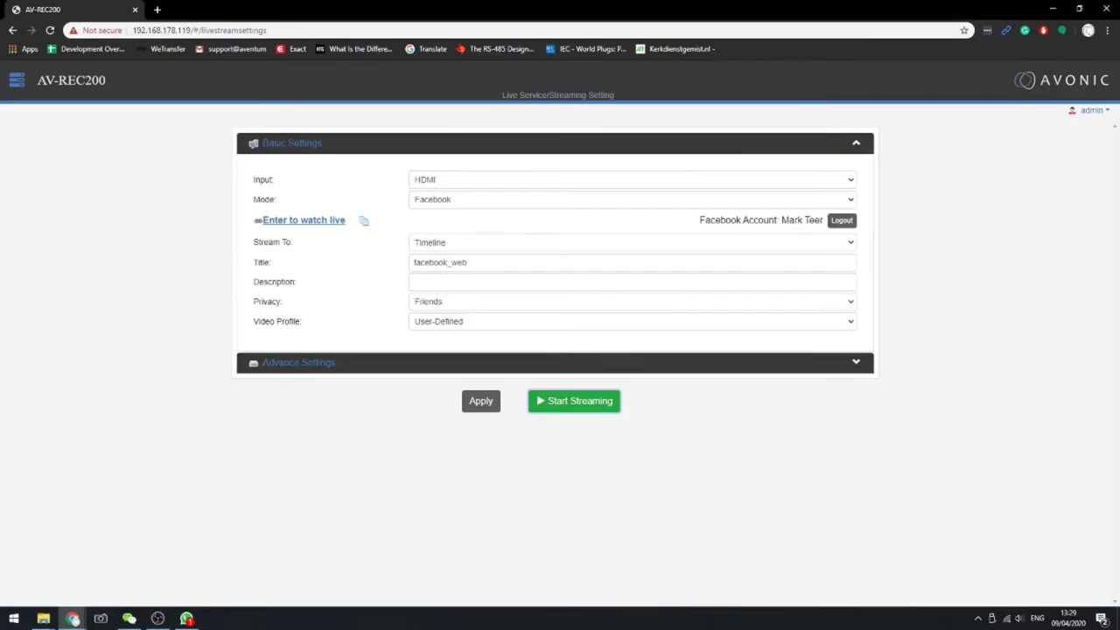
Set the streaming mode to Manual and clear the URL and Uploading node of the RTMP/RTMPS output.
key(alt+Tab)
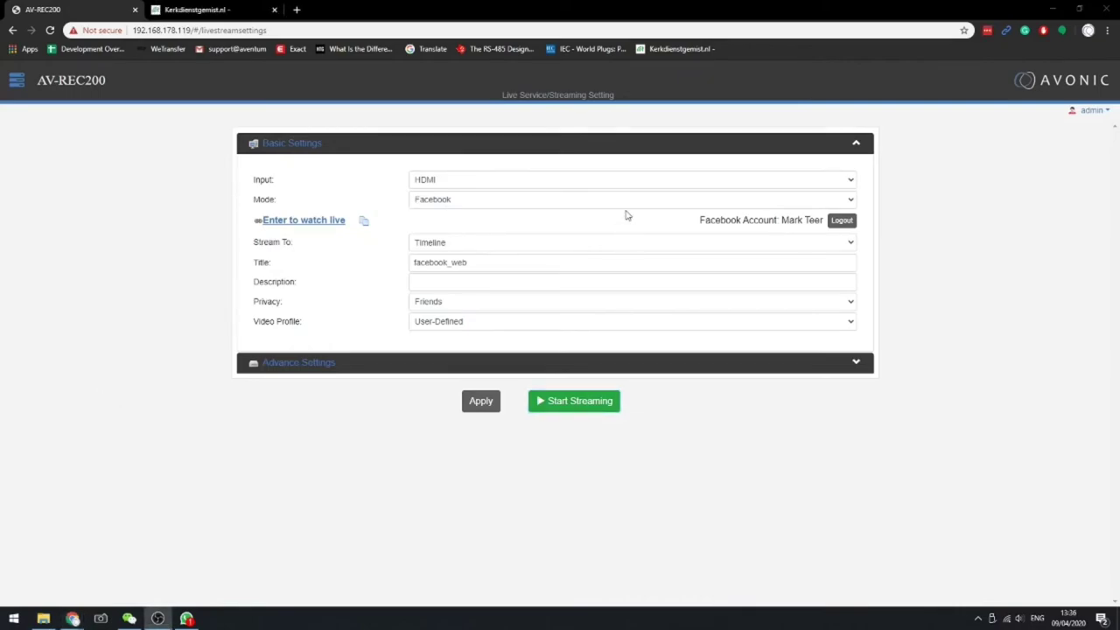
click(540, 199)
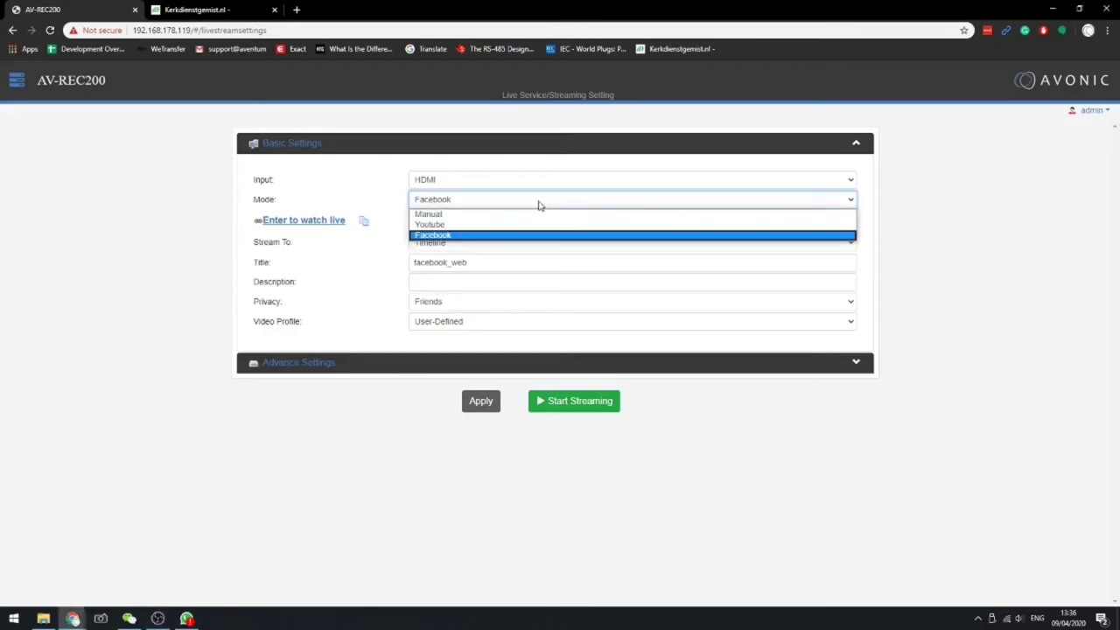
click(527, 221)
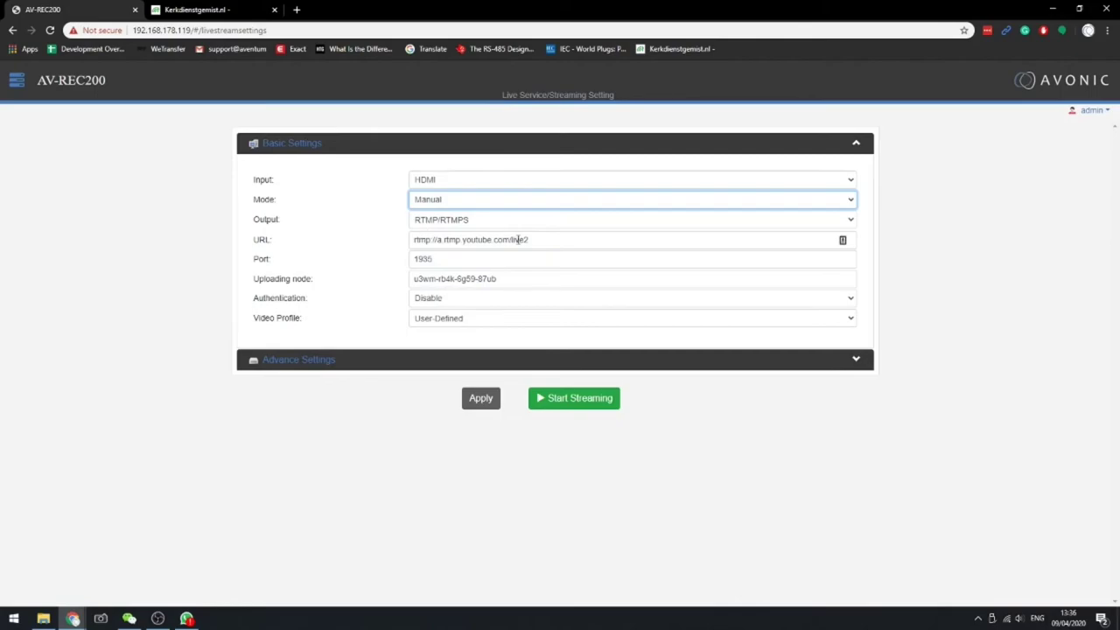
drag(536, 240, 397, 255)
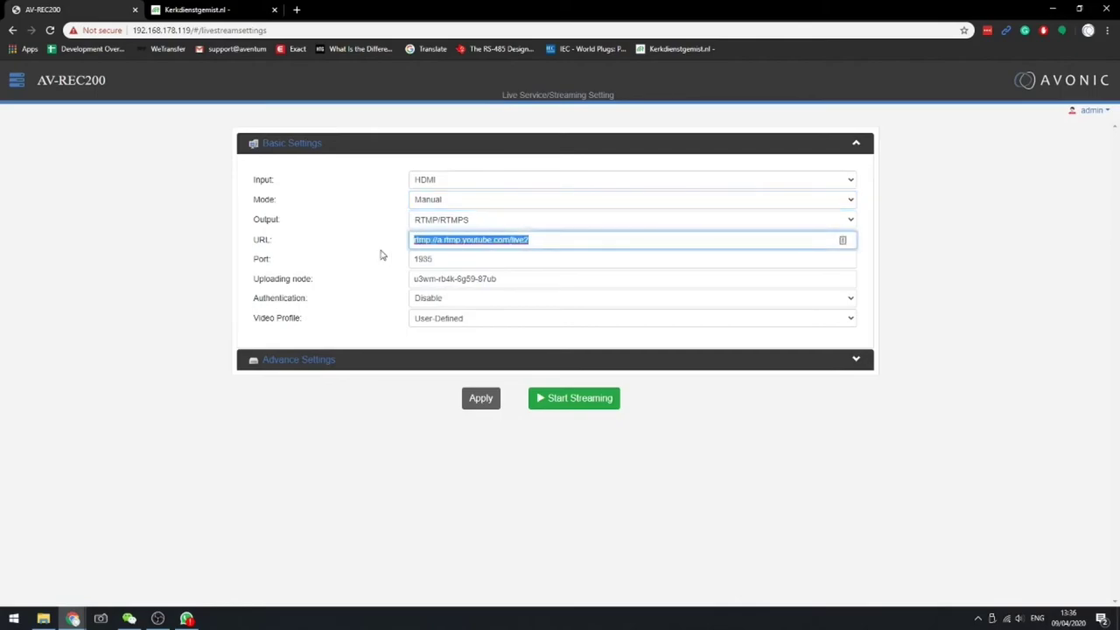
key(BackSpace)
drag(497, 278, 358, 281)
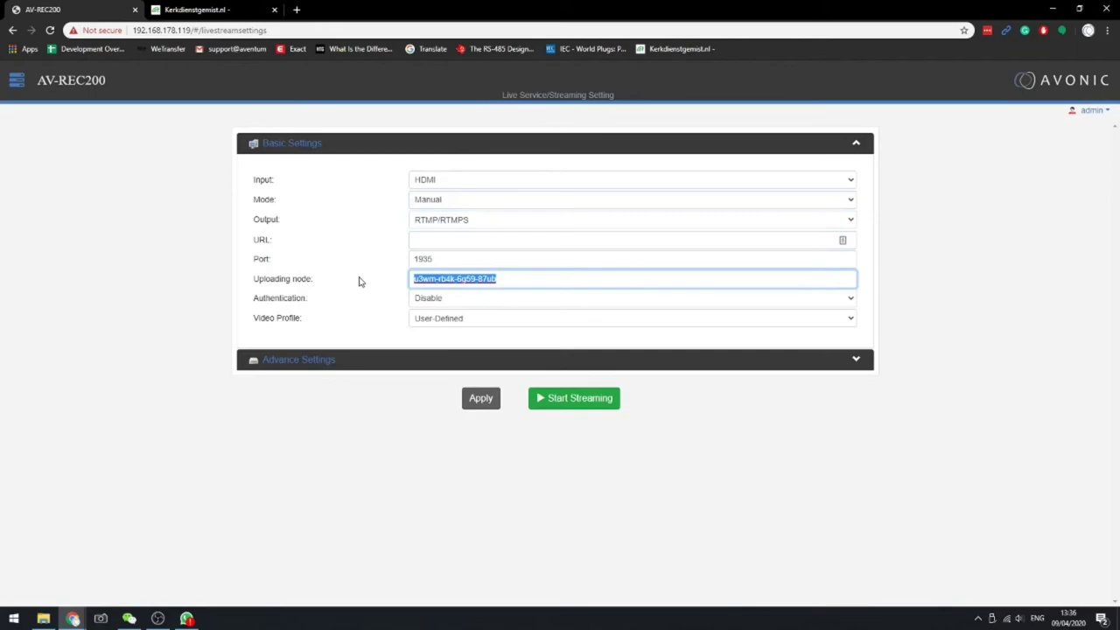
key(BackSpace)
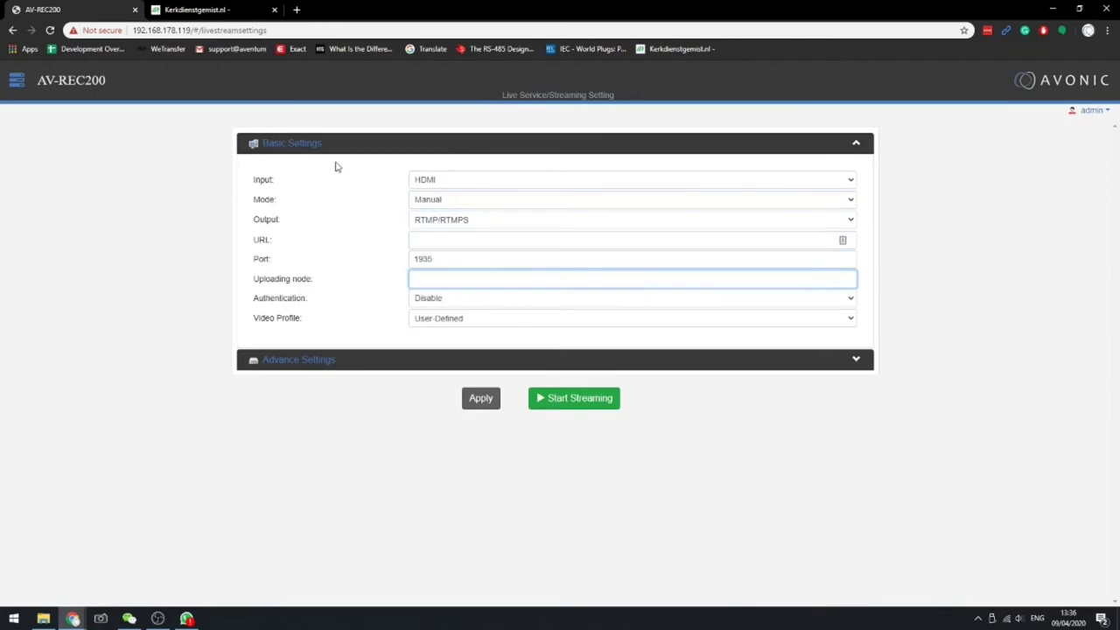
Copy the RTMP URL with its stream password from the Kerkdienstgemist encoder page into the AV-REC200 URL field.
click(202, 11)
scroll(645, 184, up, 3)
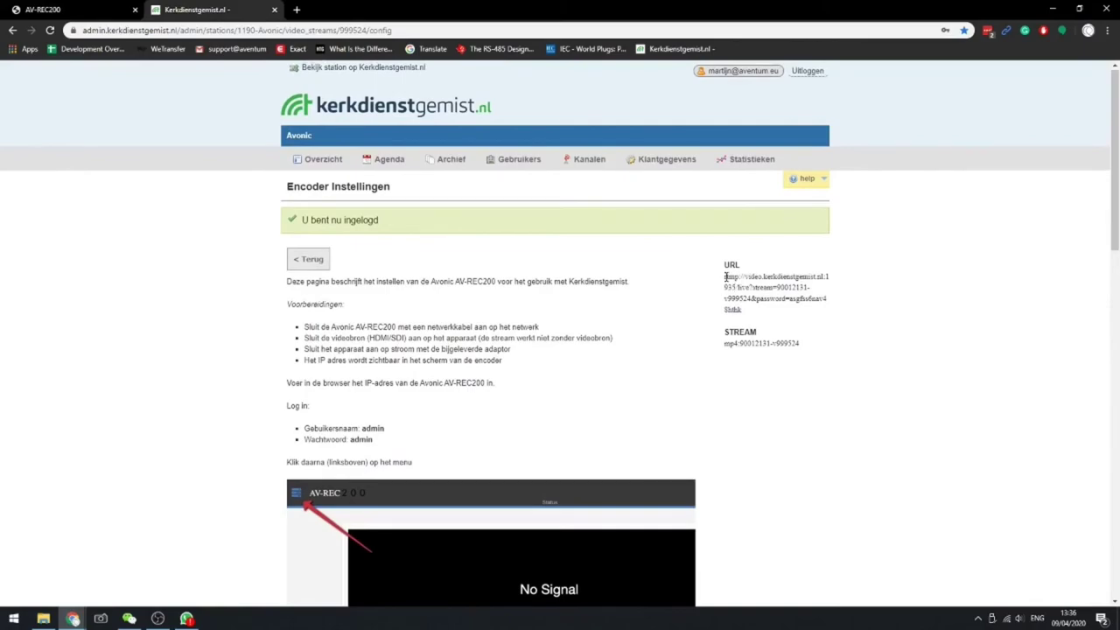
drag(725, 277, 791, 316)
key(ctrl+c)
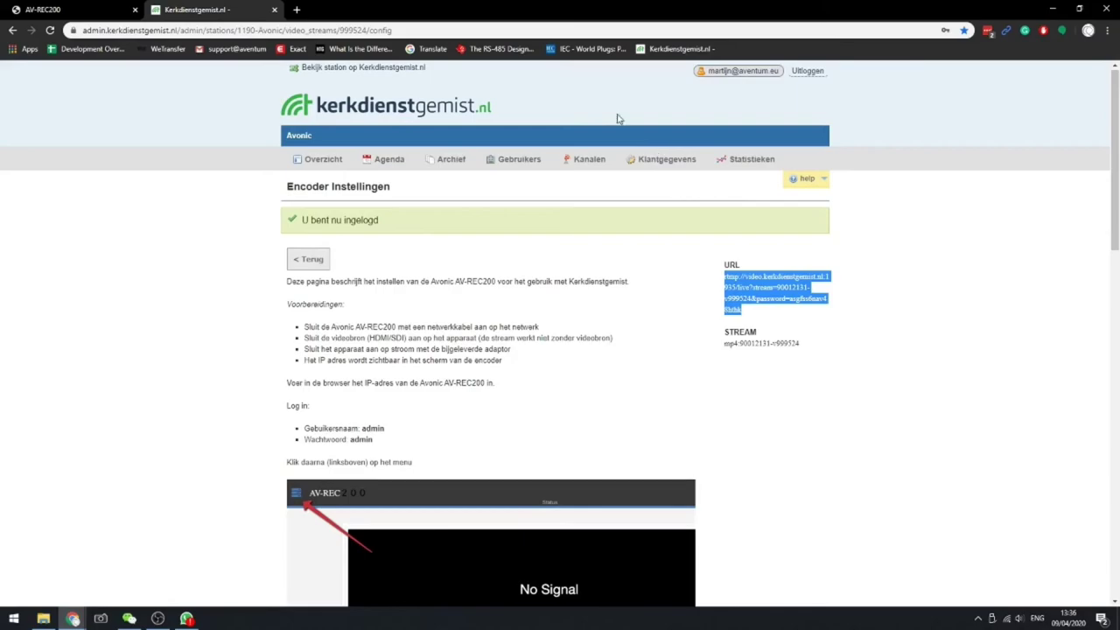
click(53, 10)
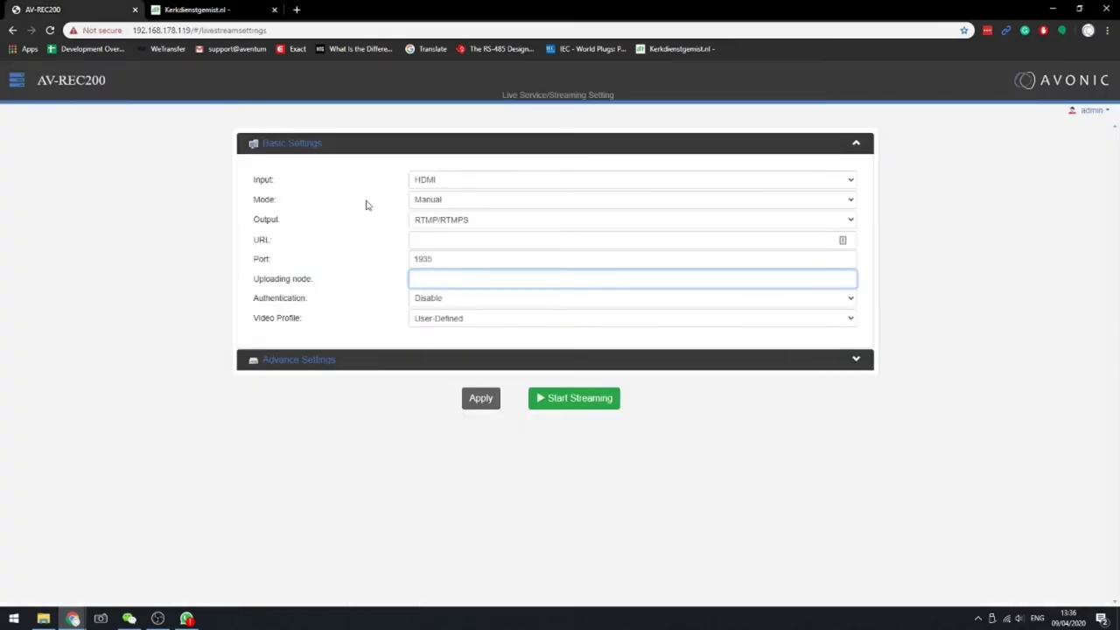
click(445, 244)
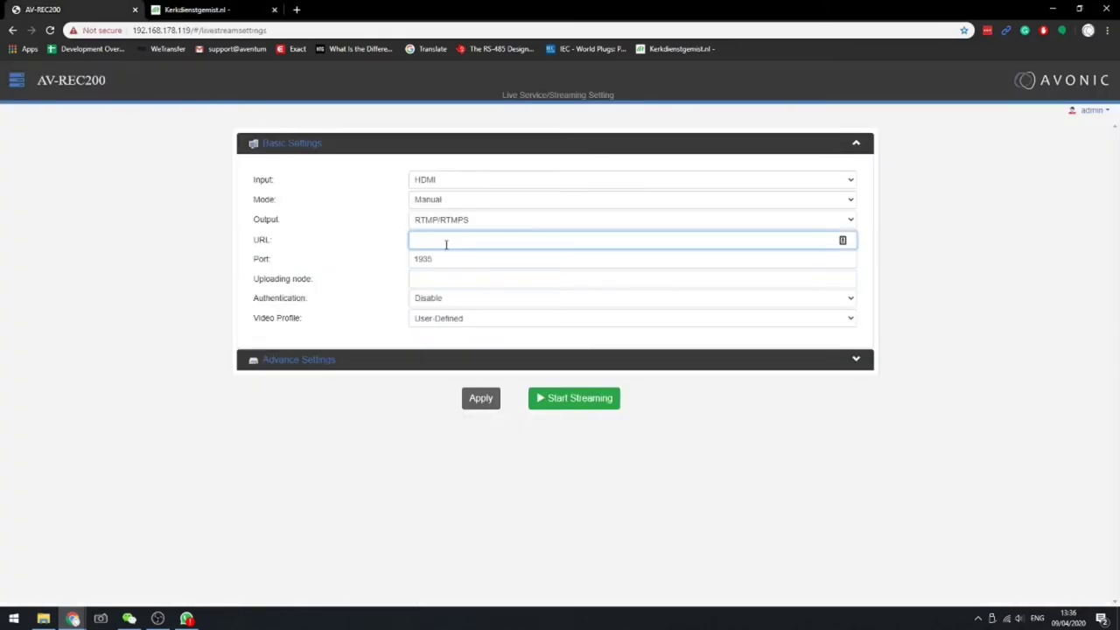
key(ctrl+v)
Copy the STREAM value from the Kerkdienstgemist page into the Uploading node field and apply the basic settings.
click(437, 280)
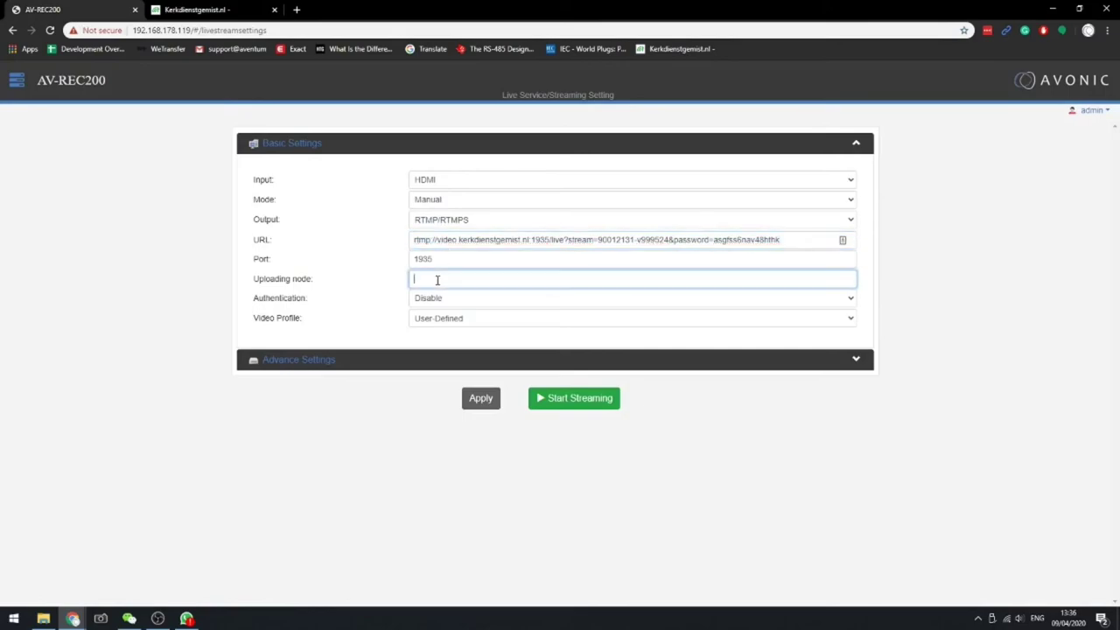
click(197, 10)
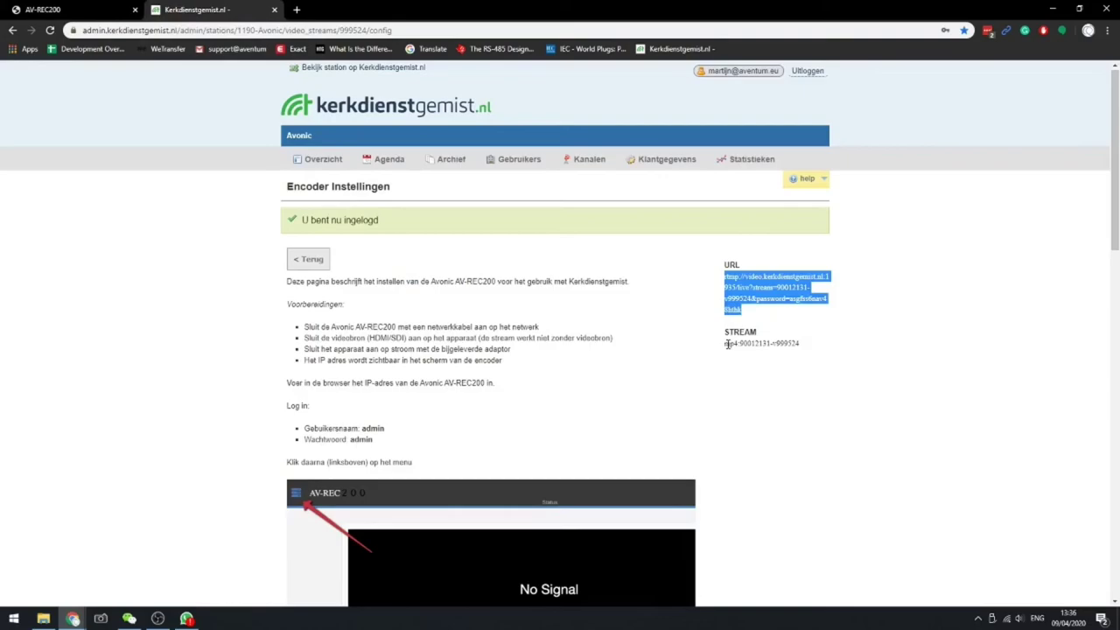
drag(726, 343, 803, 347)
key(ctrl+c)
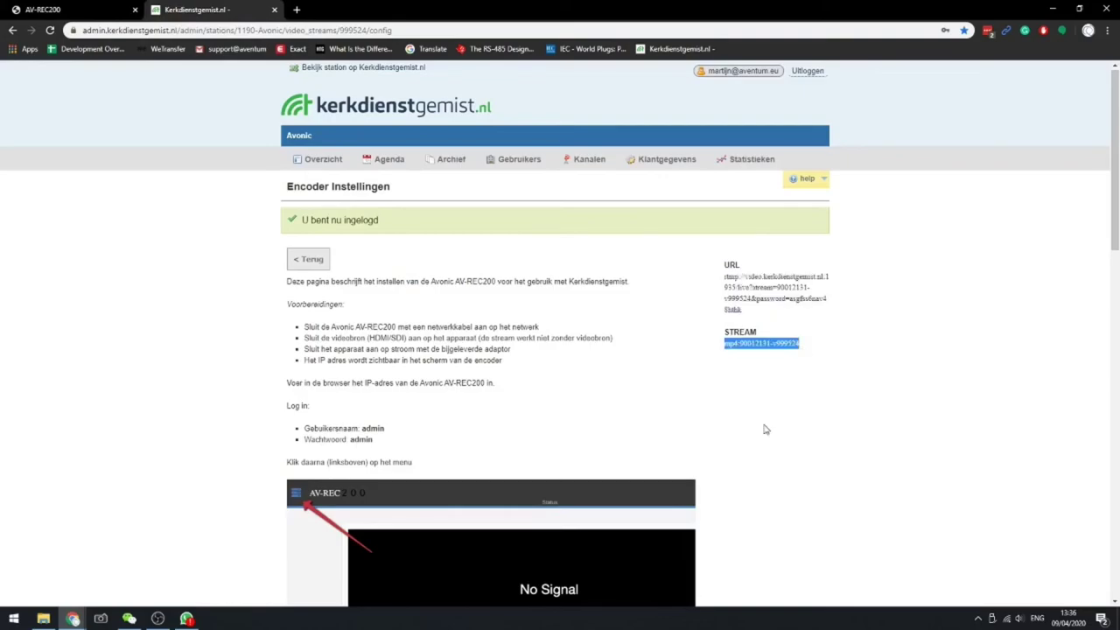
click(114, 9)
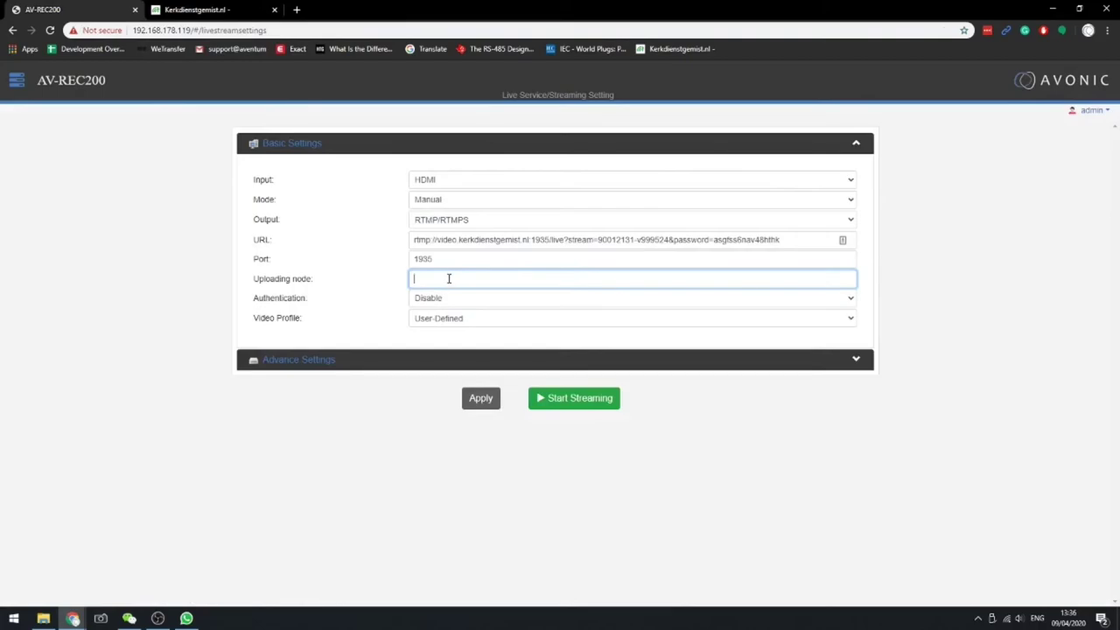
key(ctrl+v)
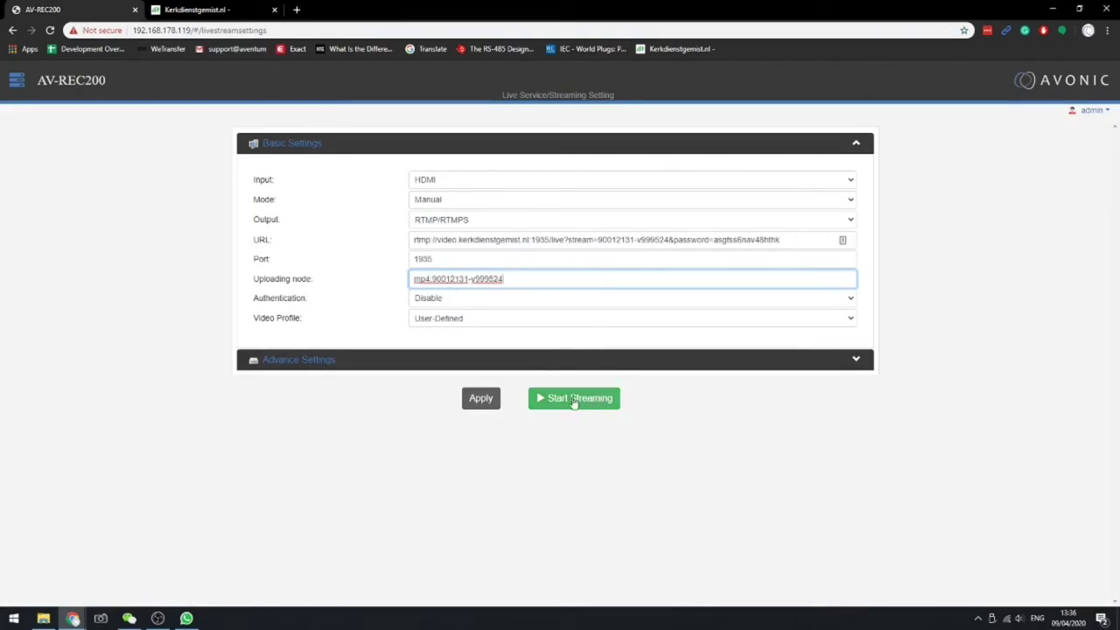
click(481, 399)
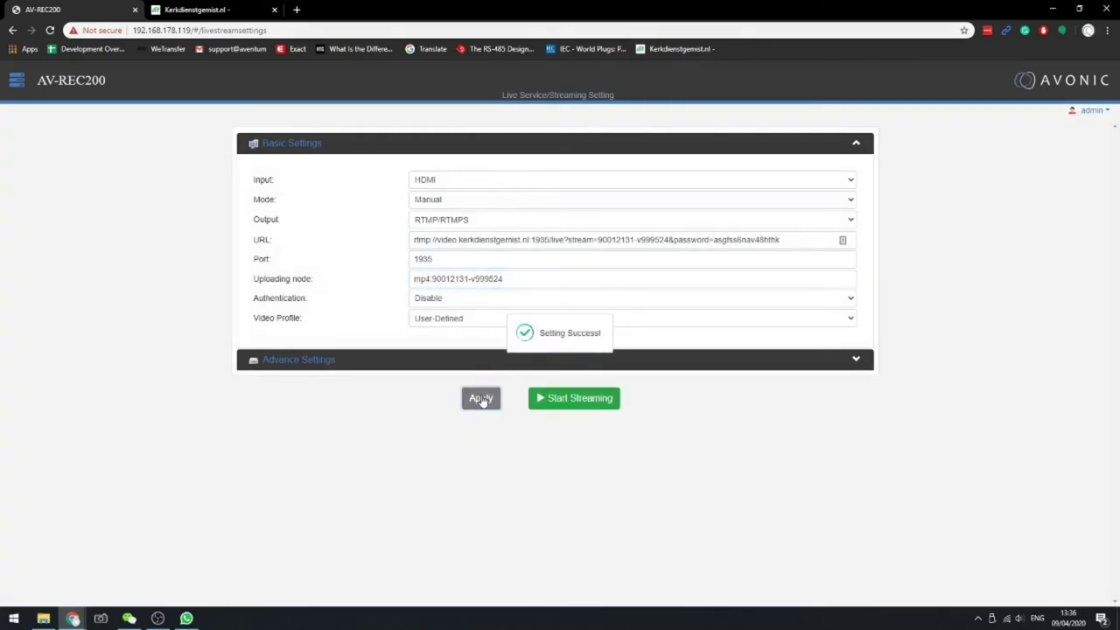
Expand the Advance Settings and review the recommended video settings in the Kerkdienstgemist encoder instructions.
click(296, 361)
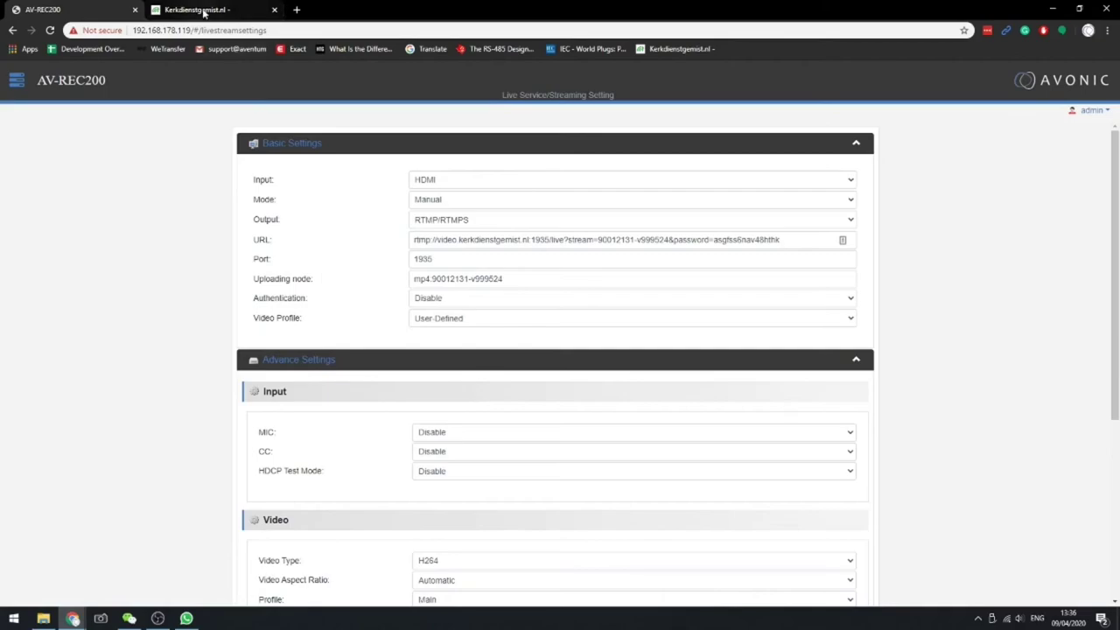
click(203, 12)
scroll(275, 365, down, 3)
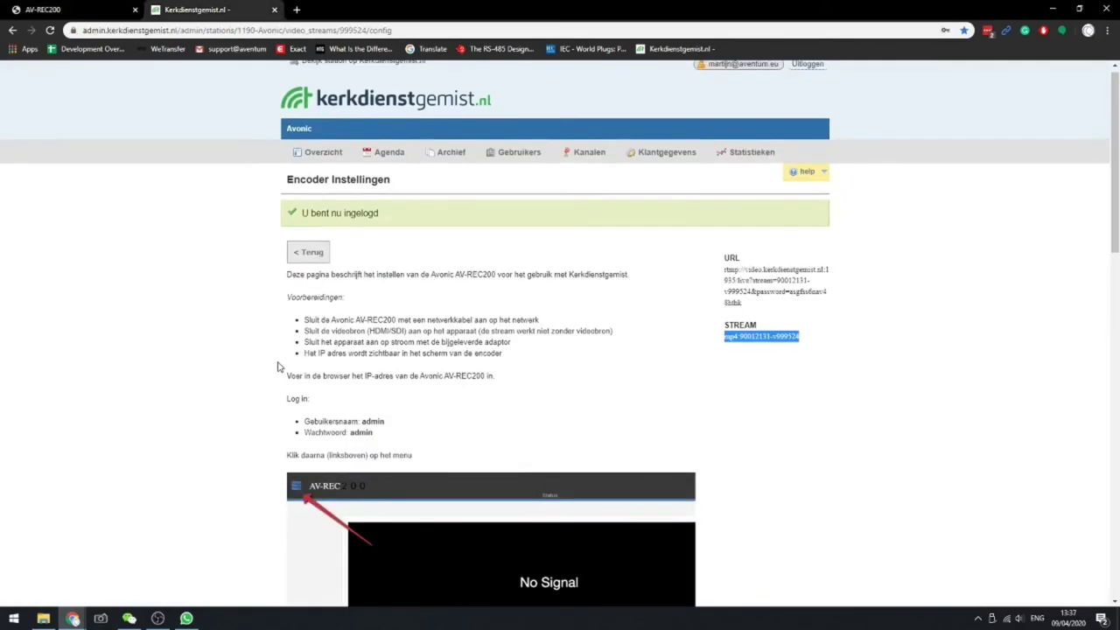
scroll(296, 394, down, 3)
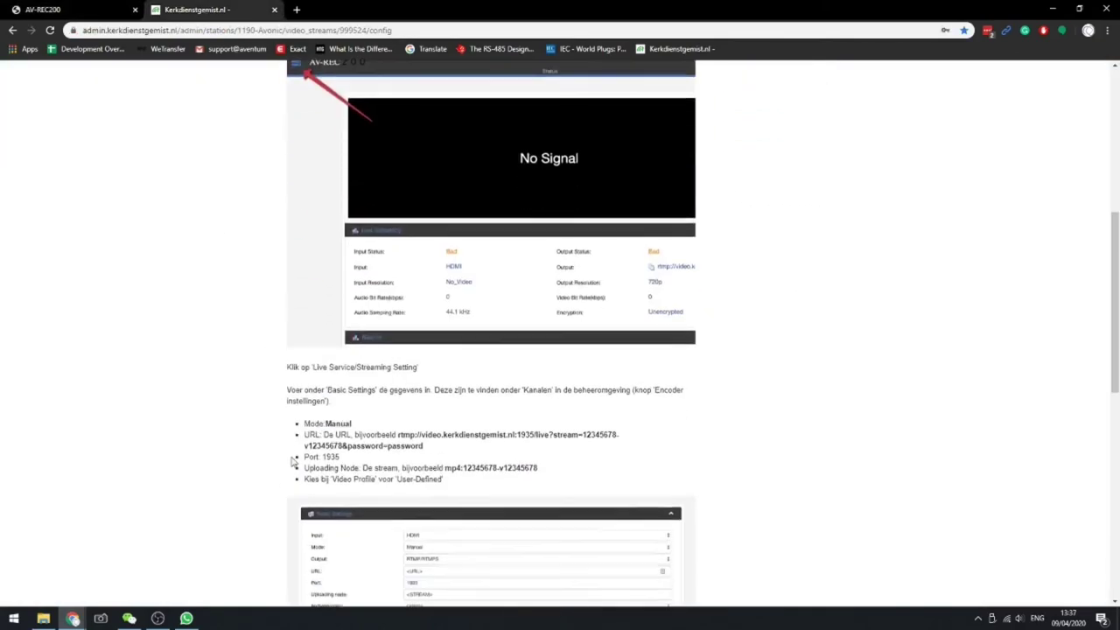
scroll(280, 420, down, 3)
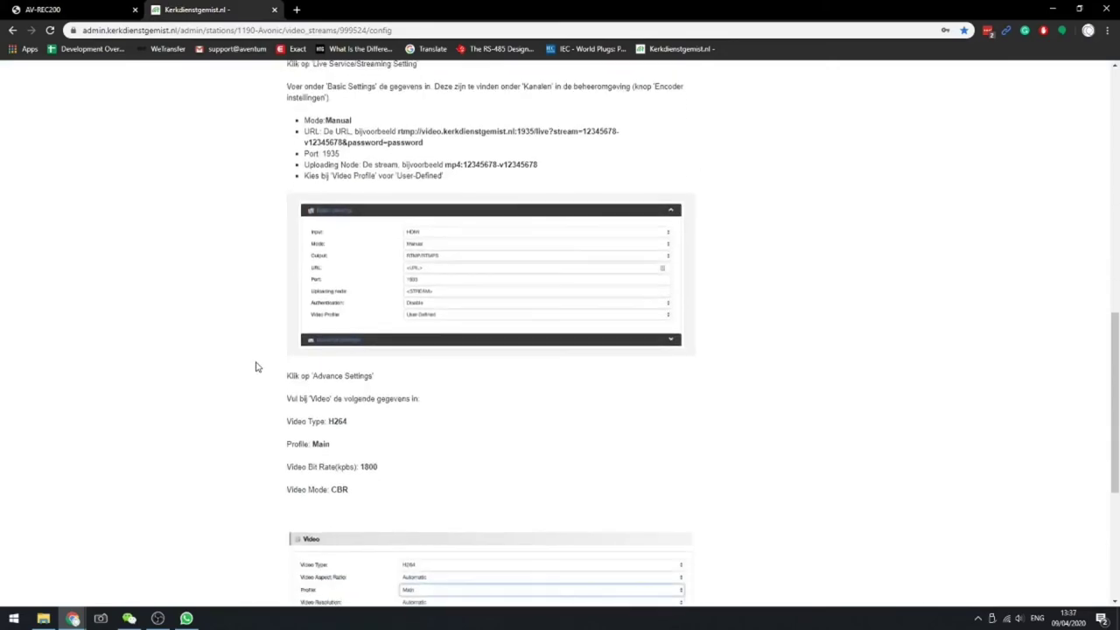
scroll(253, 367, down, 2)
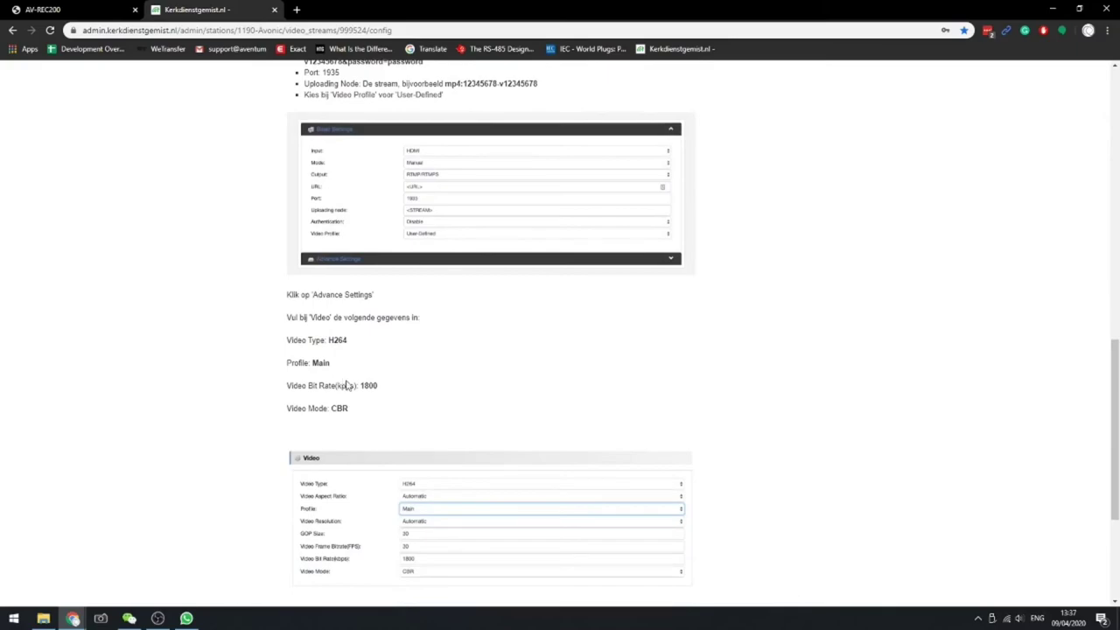
drag(360, 385, 393, 390)
click(361, 402)
Set the Video Bit Rate in the AV-REC200 advance settings to 1800 kbps.
click(101, 11)
scroll(322, 452, down, 1)
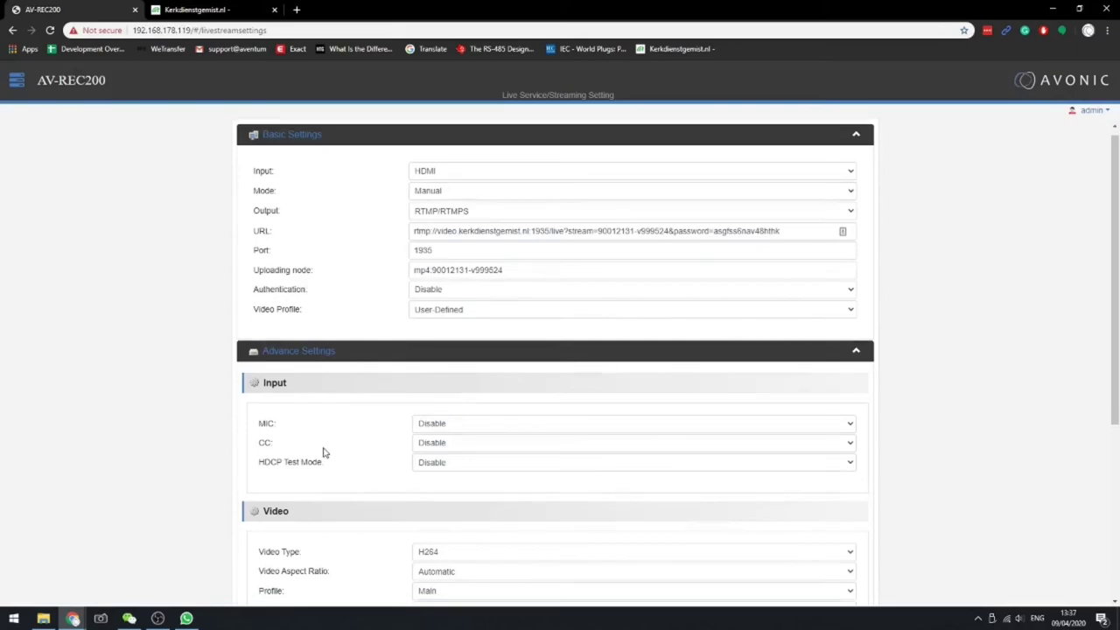
scroll(387, 463, down, 1)
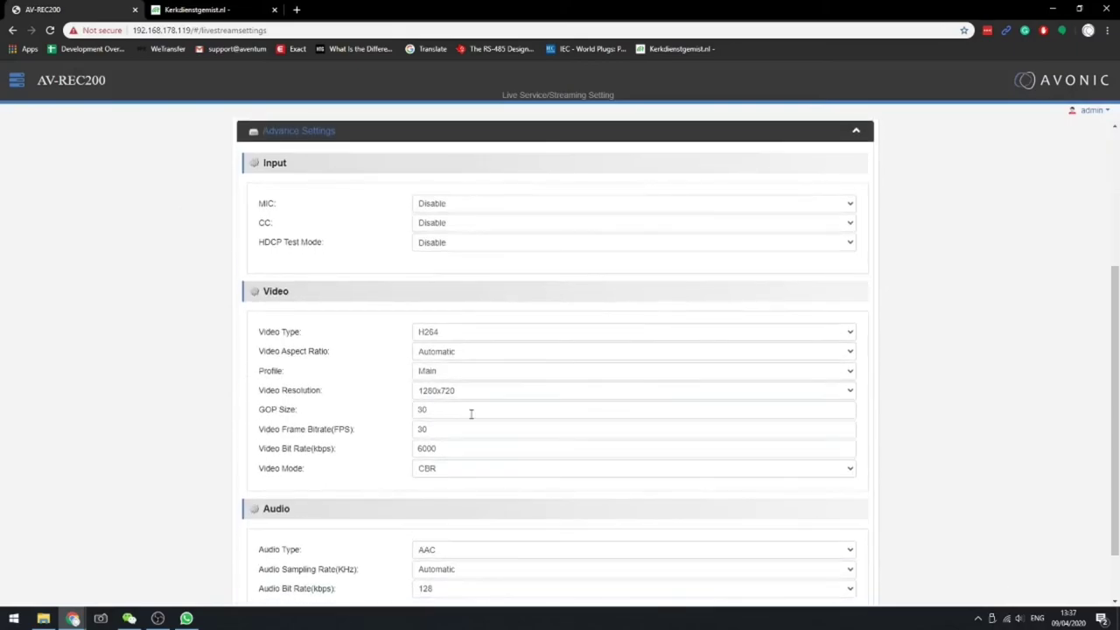
double_click(426, 444)
text(1800)
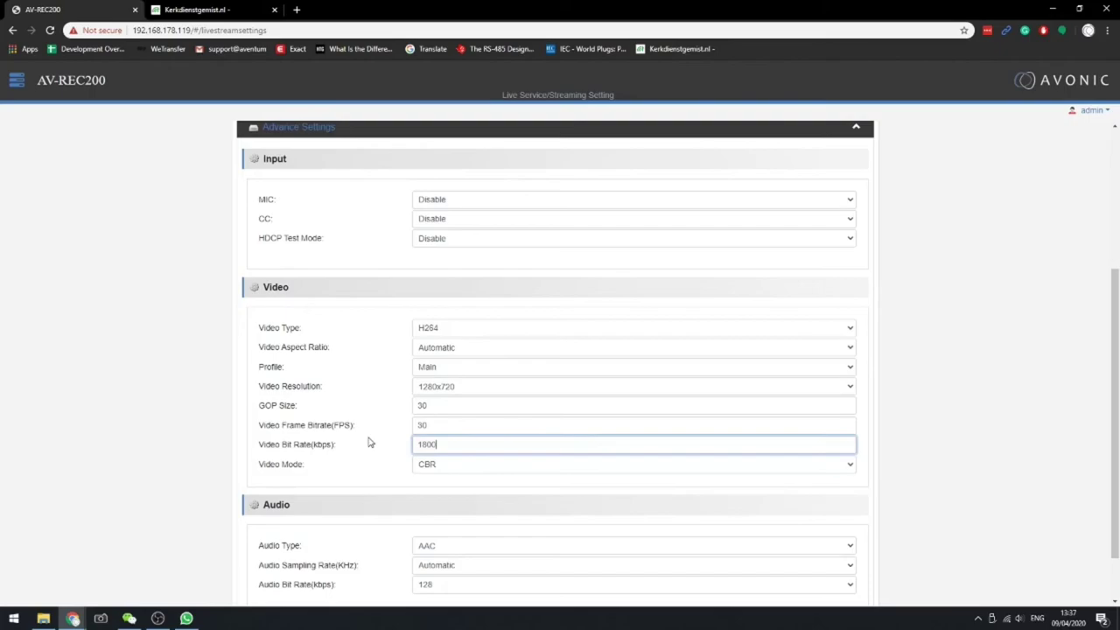
Set the Video Resolution to 1920x1080 and apply the streaming settings.
scroll(416, 381, up, 1)
scroll(416, 381, up, 1)
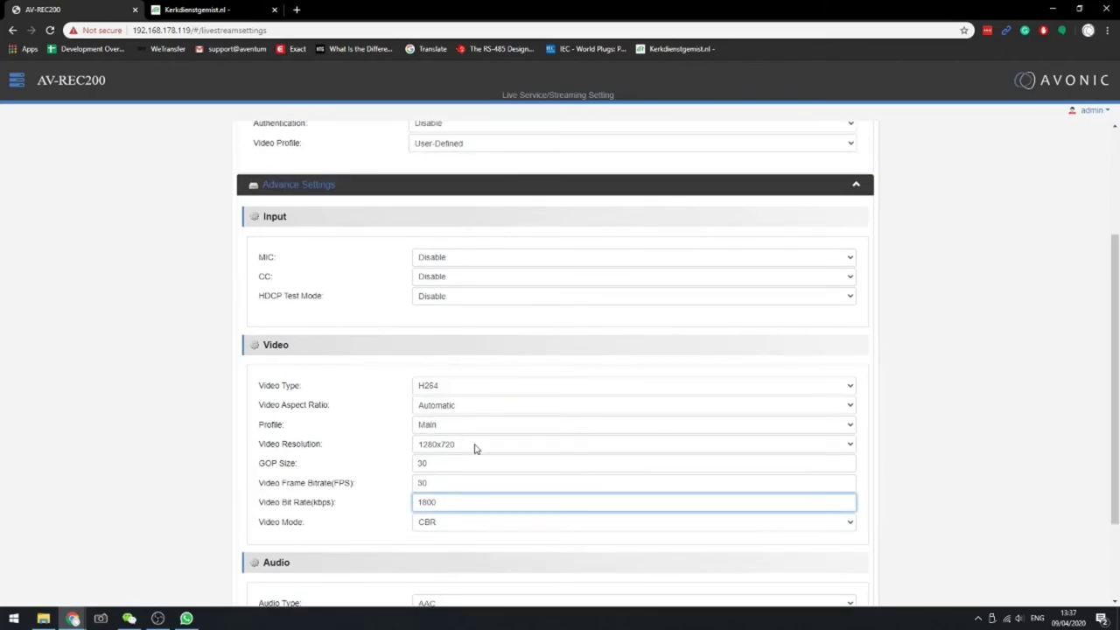
click(473, 447)
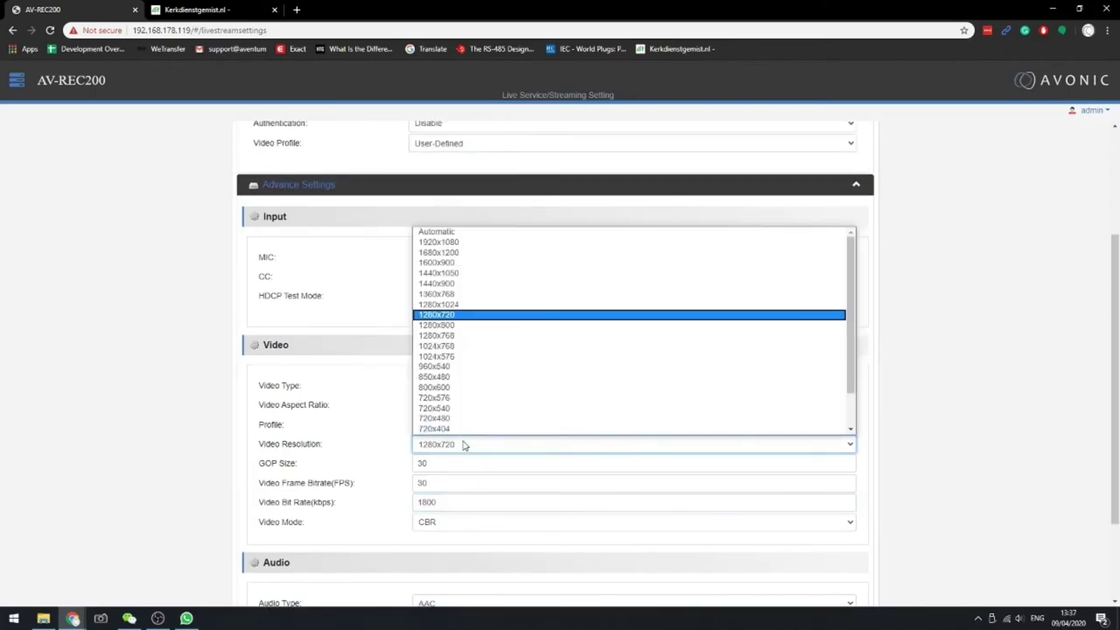
click(450, 242)
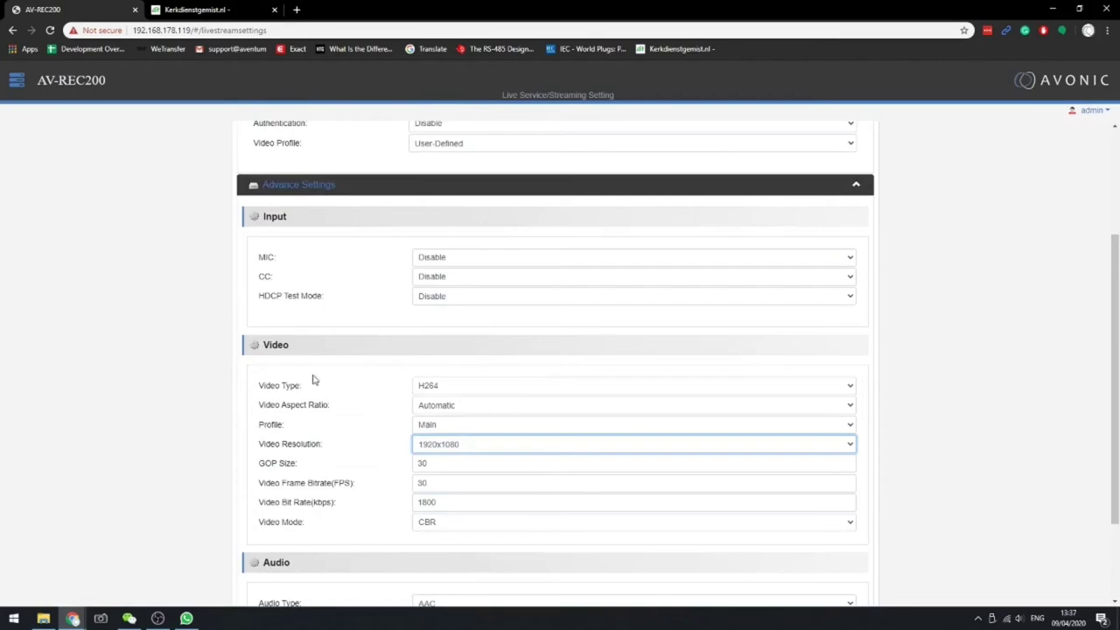
scroll(223, 427, down, 1)
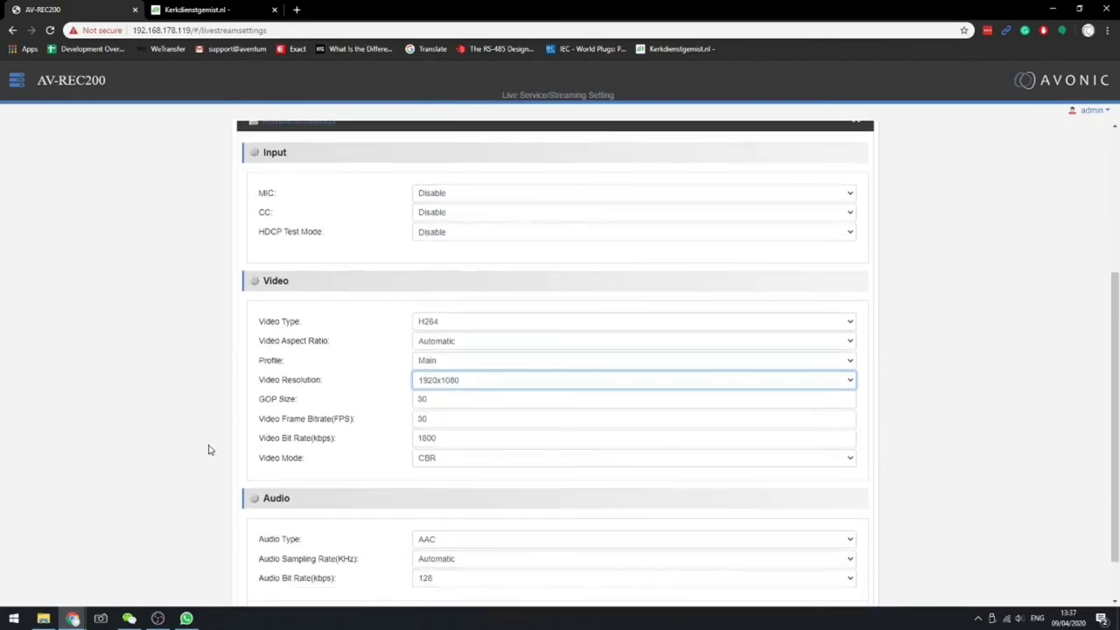
scroll(210, 449, down, 1)
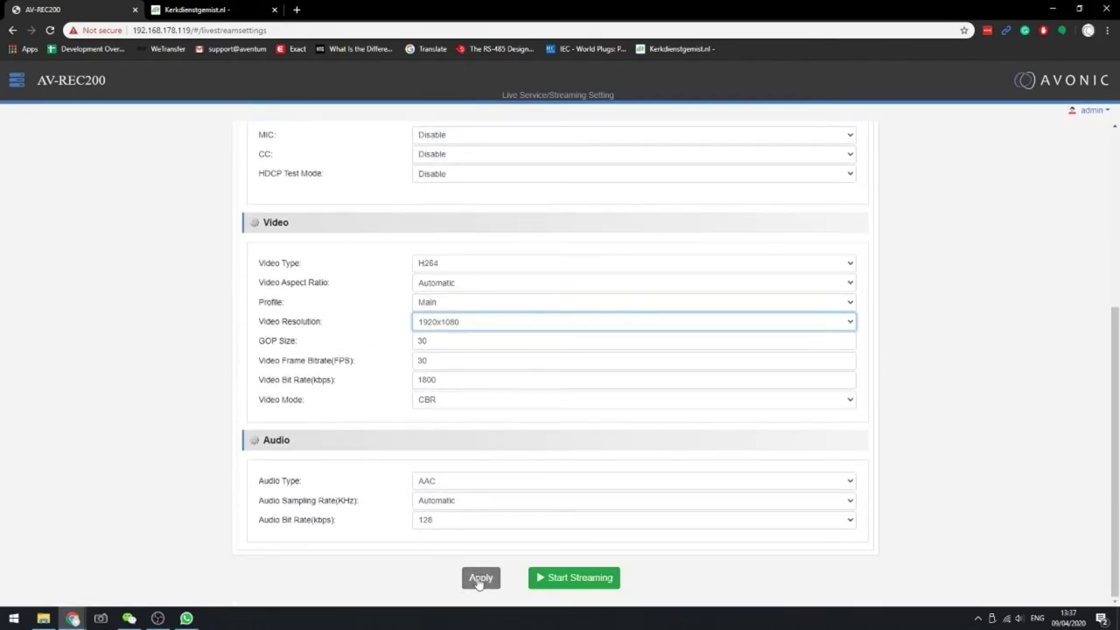
click(479, 579)
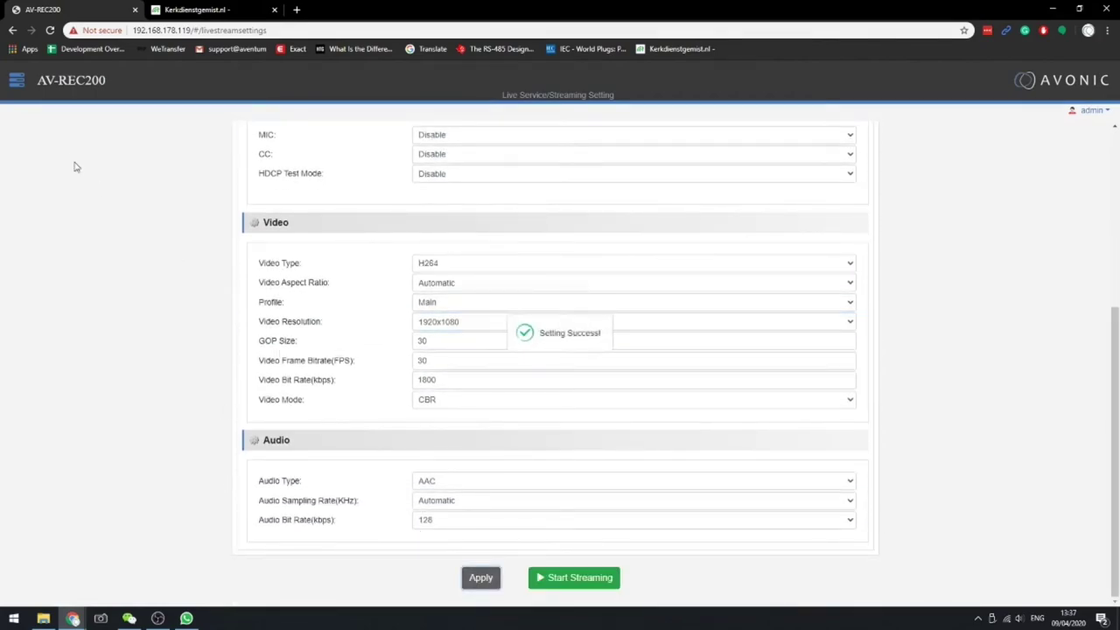
Compare the audio settings with the Kerkdienstgemist encoder instructions, and start streaming from the AV-REC200.
click(225, 12)
scroll(262, 402, down, 3)
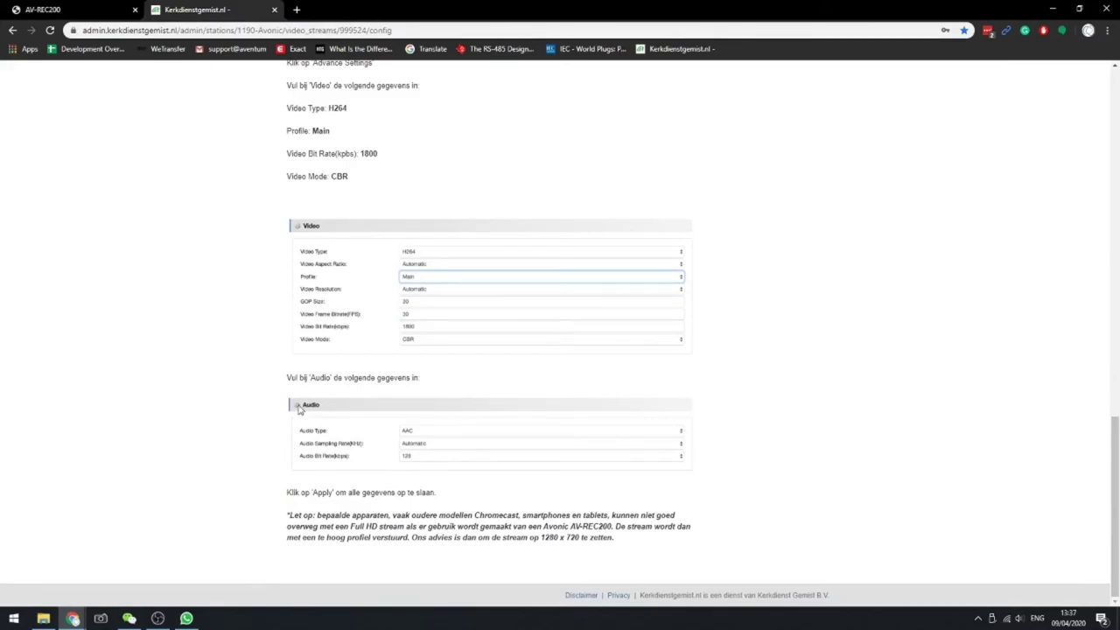
scroll(262, 263, up, 2)
scroll(262, 262, up, 3)
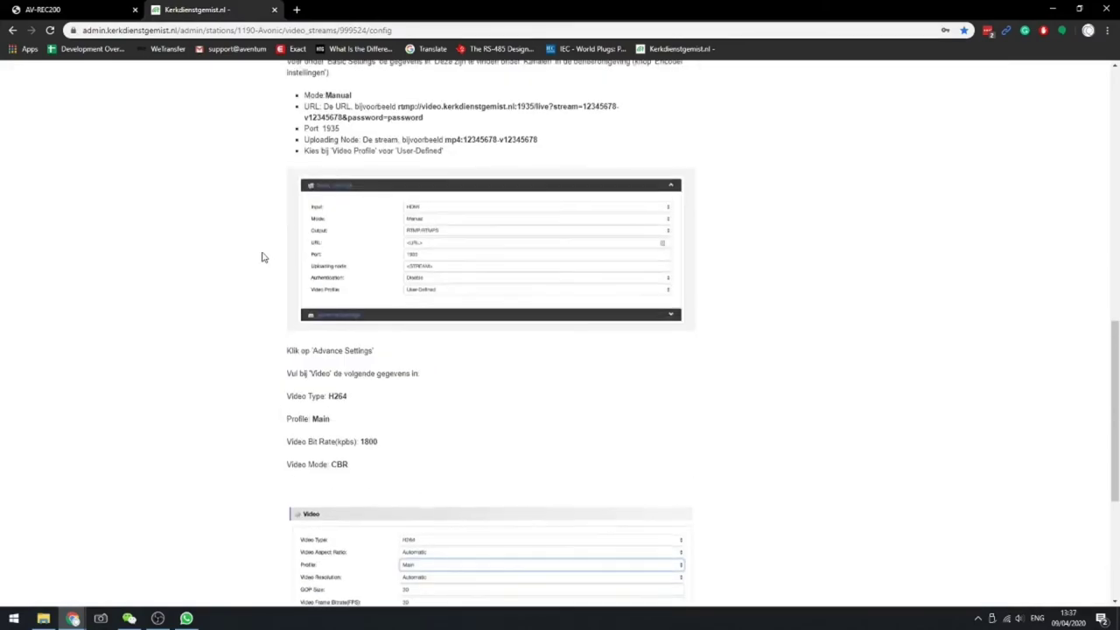
key(ctrl+shift+Tab)
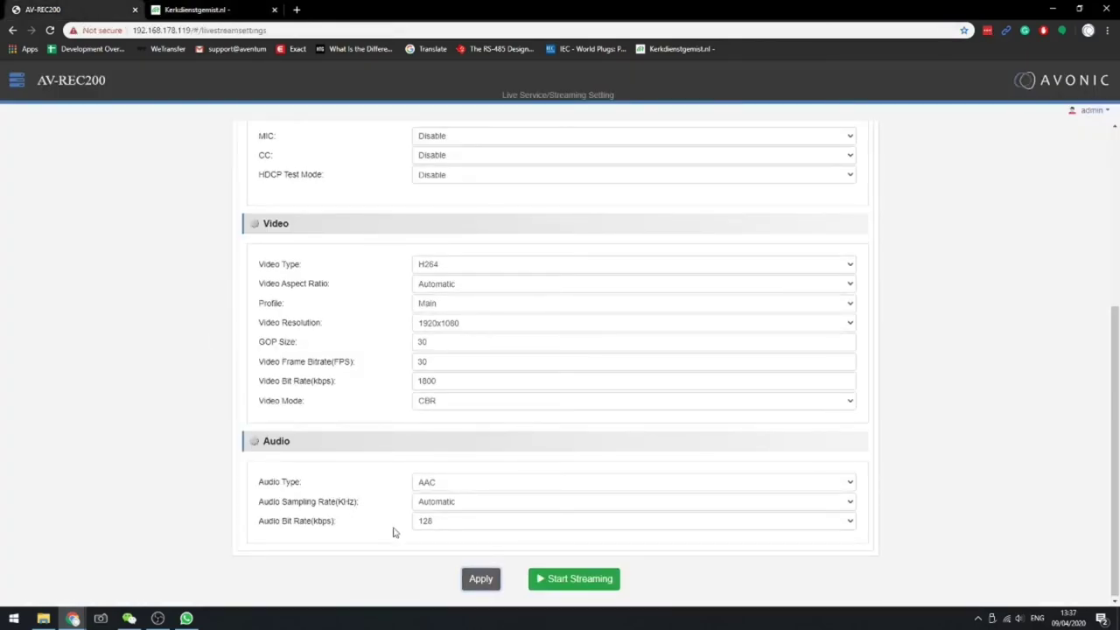
click(575, 581)
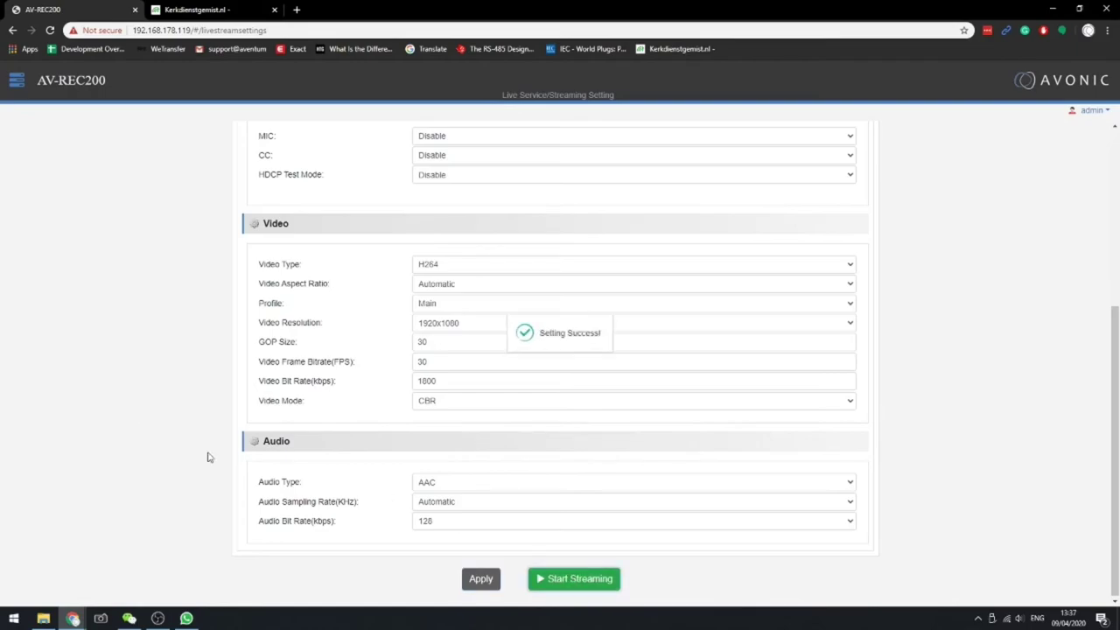
scroll(175, 462, up, 3)
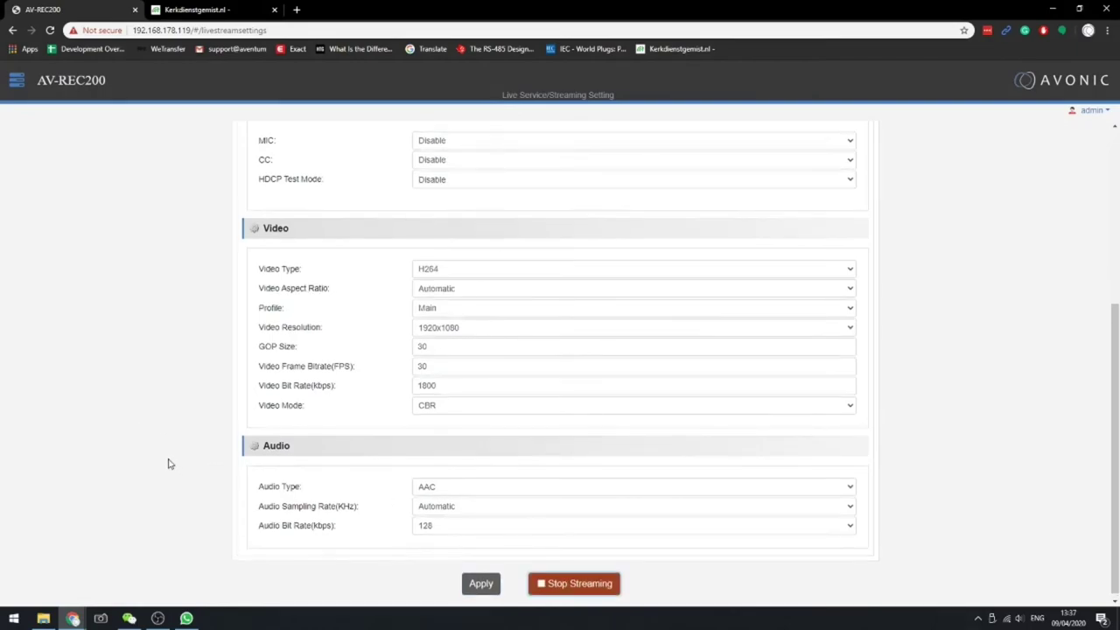
Open the Kerk TV channel under Kanalen on Kerkdienstgemist to check the live video.
click(196, 12)
scroll(202, 338, up, 15)
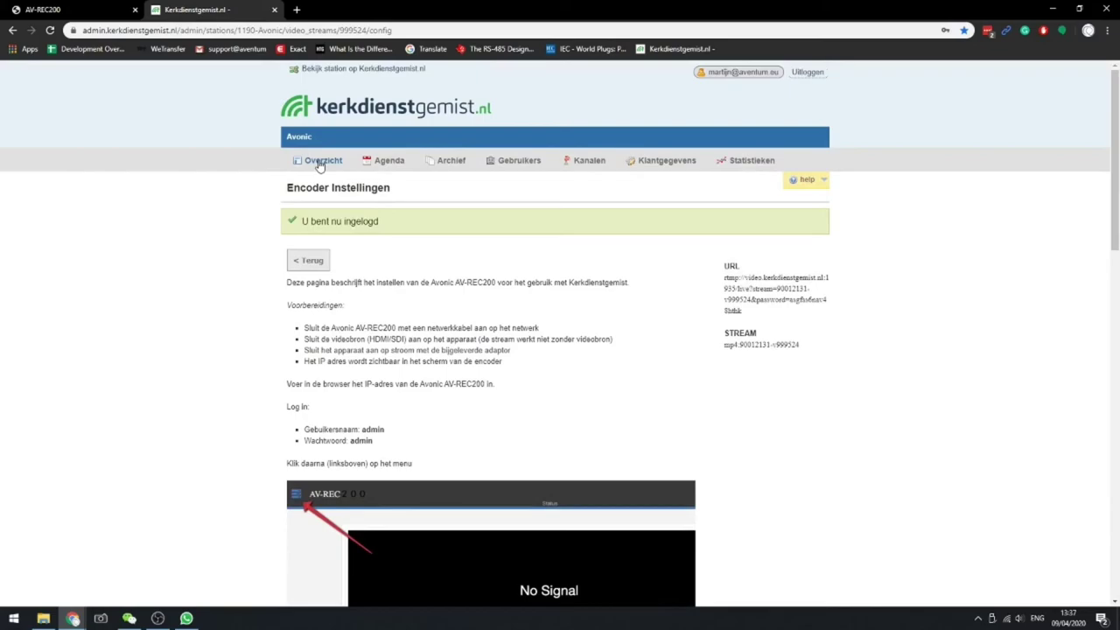
click(320, 163)
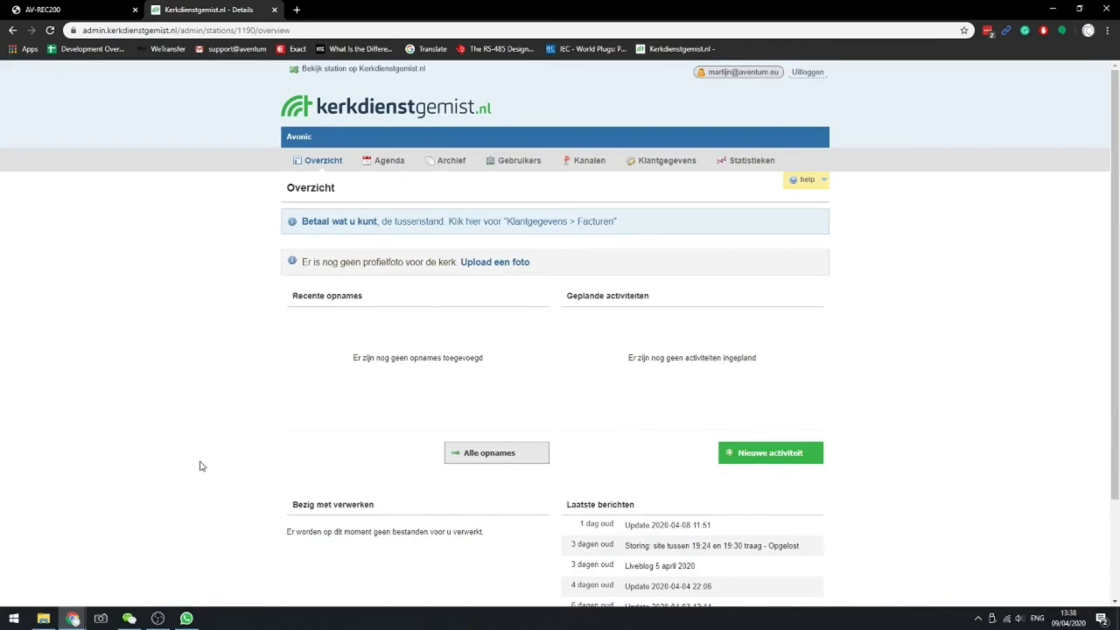
click(582, 165)
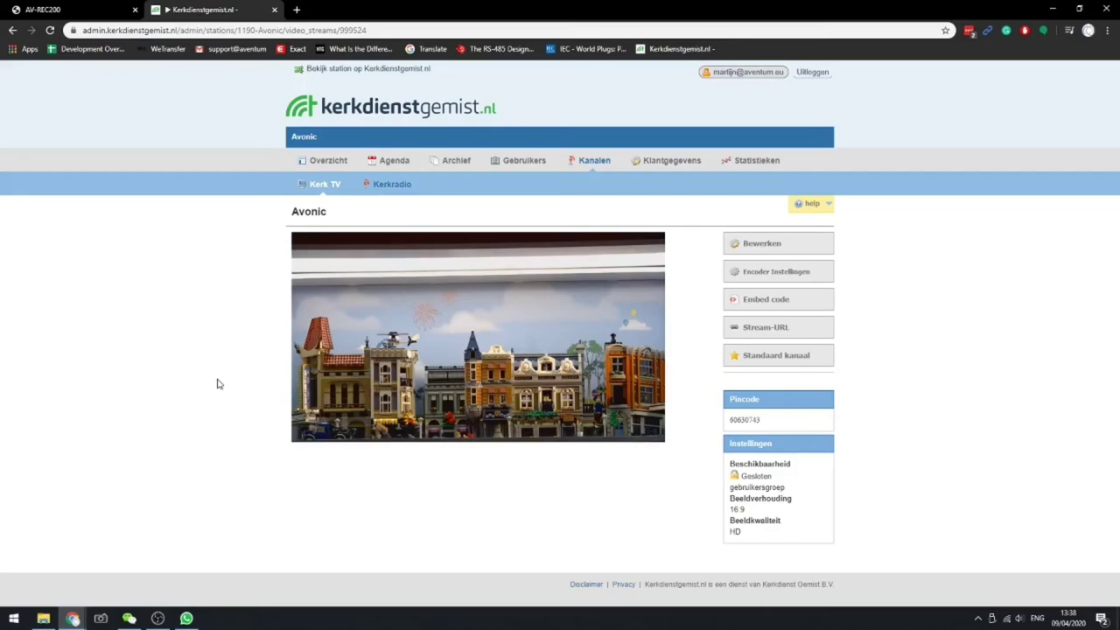
mouse_move(411, 282)
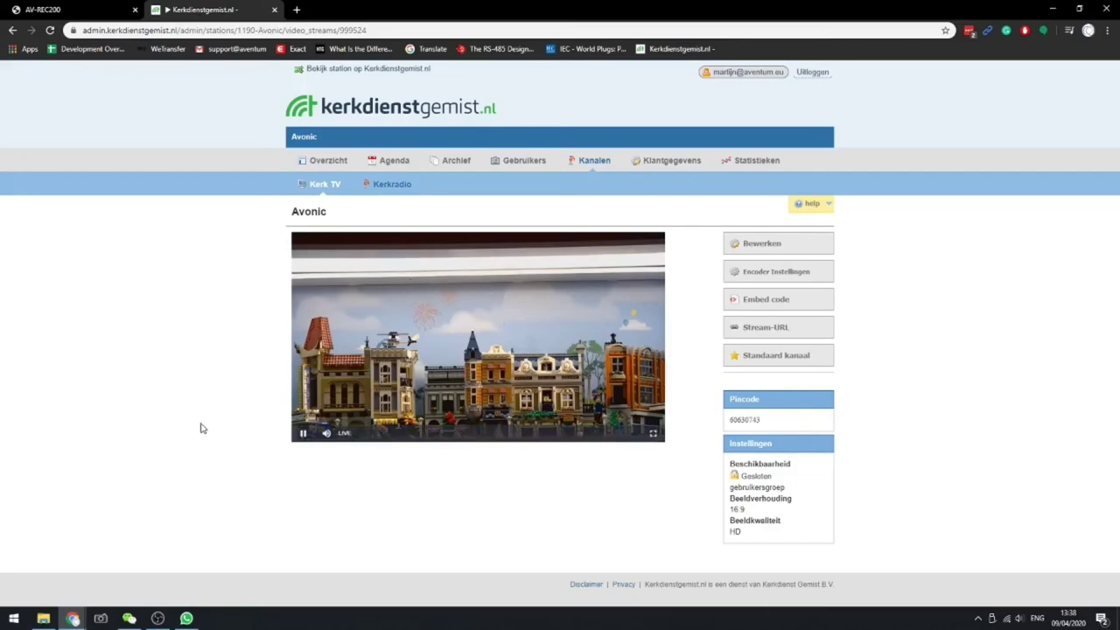
Return to the AV-REC200 streaming settings and stop streaming.
key(ctrl+Tab)
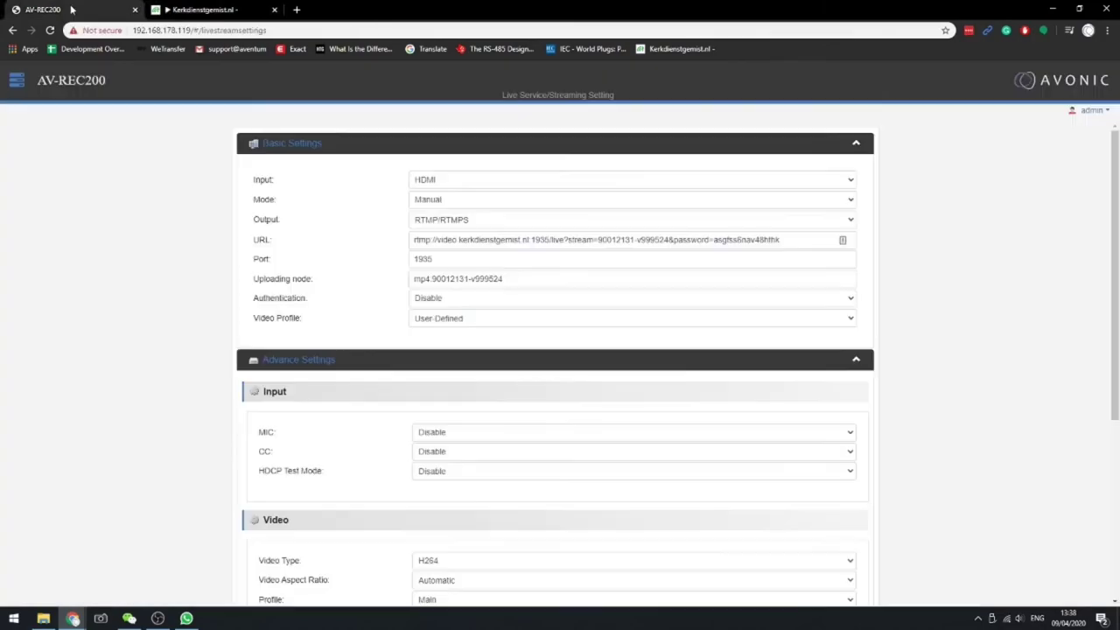
scroll(368, 311, down, 5)
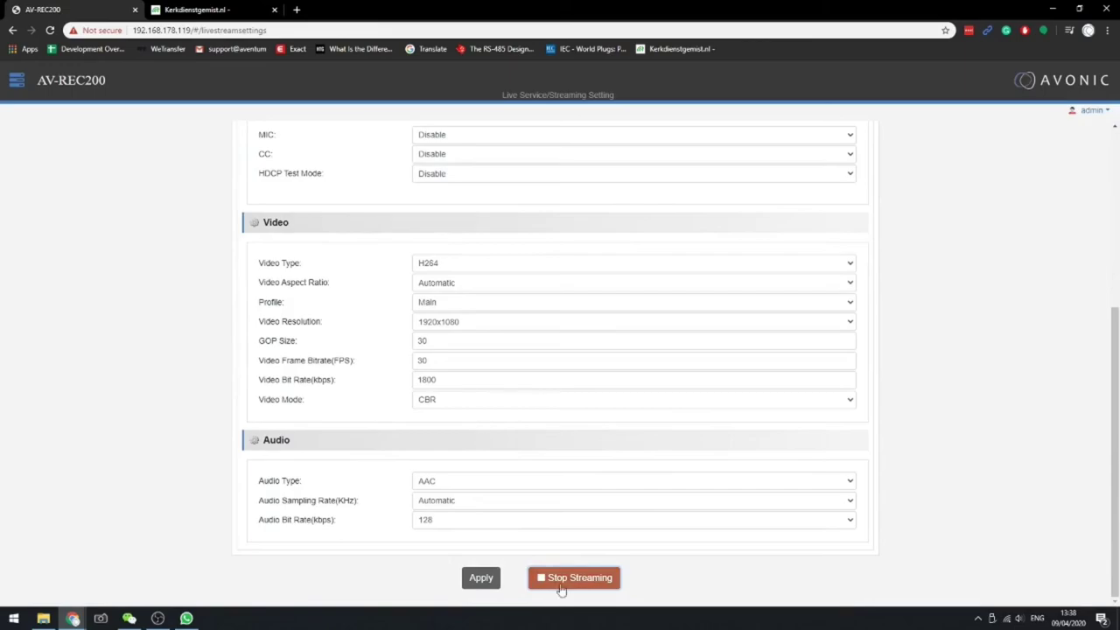
click(560, 591)
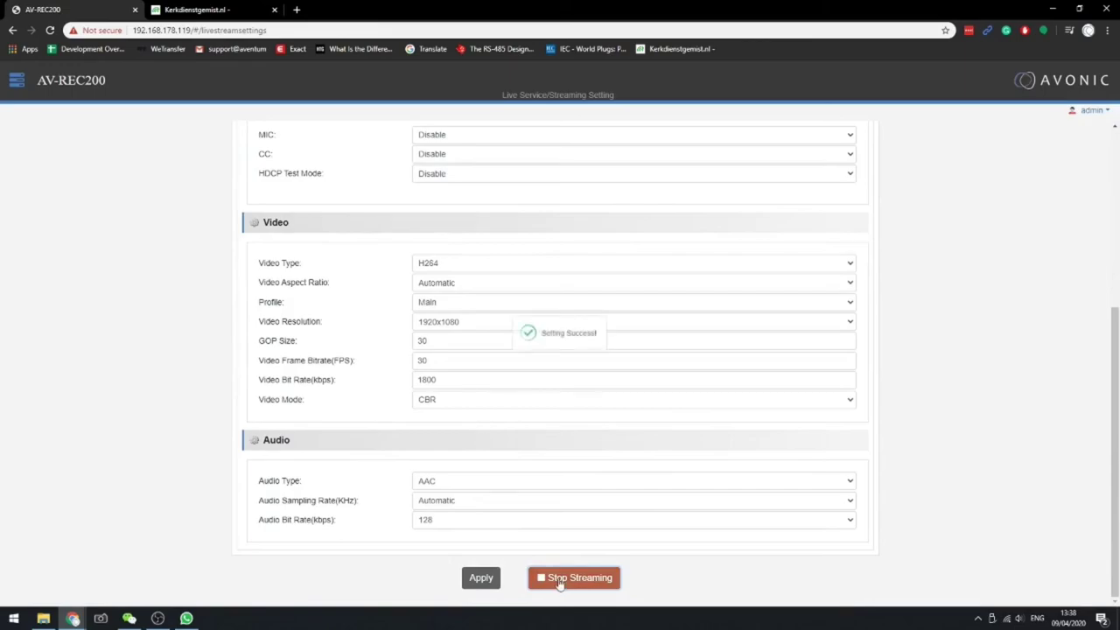
Look at the Kerkradio channel, reload the Kerk TV channel to check its player, and return to the AV-REC200 settings.
click(197, 9)
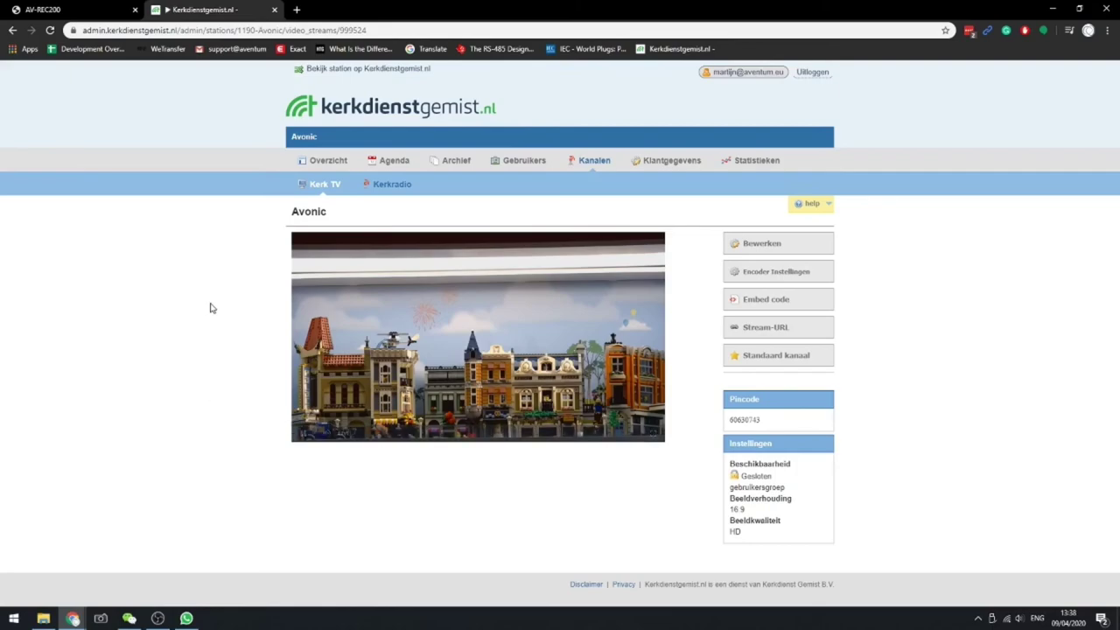
click(407, 181)
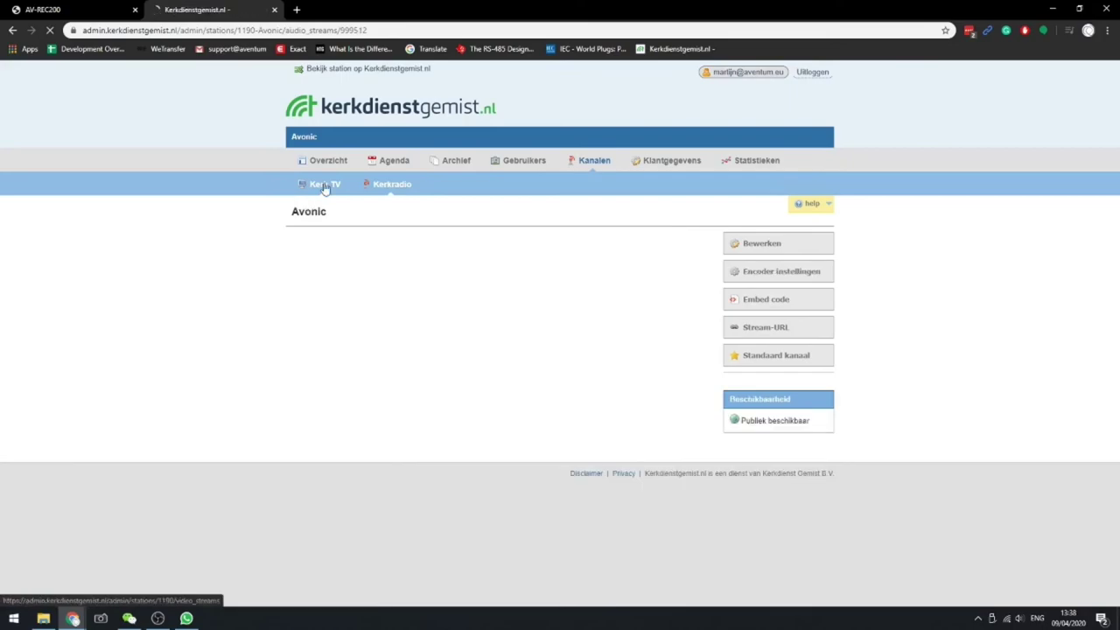
click(323, 184)
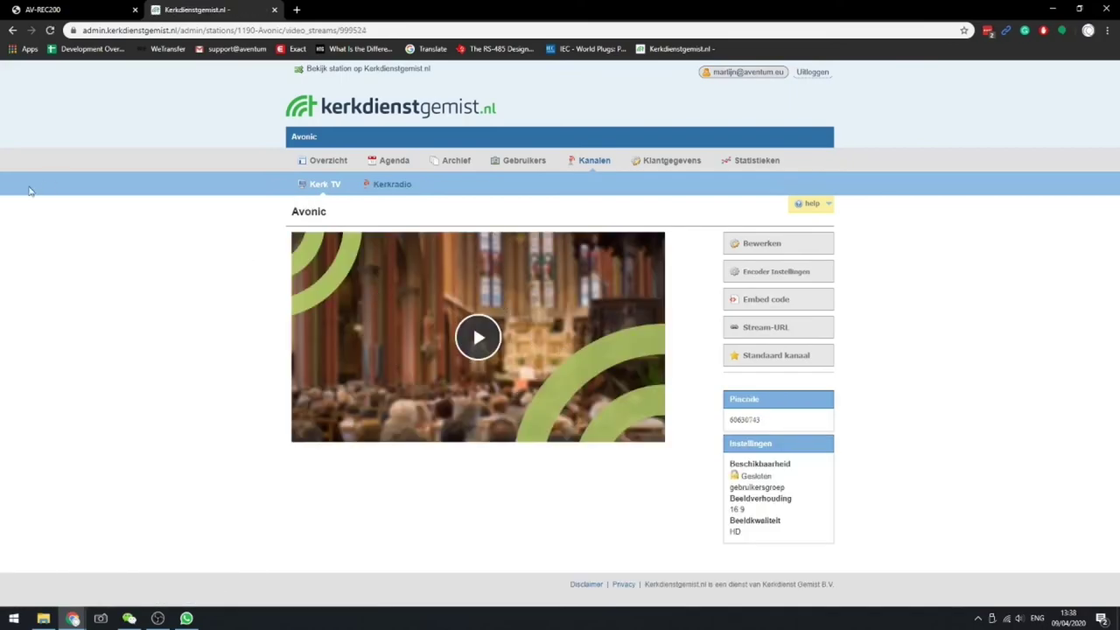
key(ctrl+Tab)
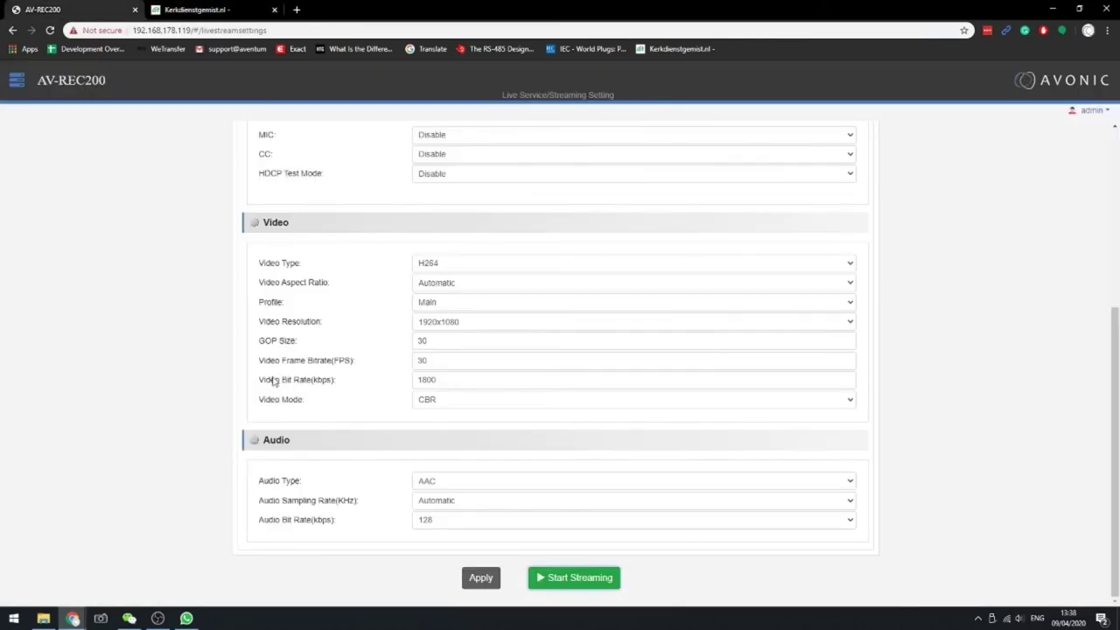